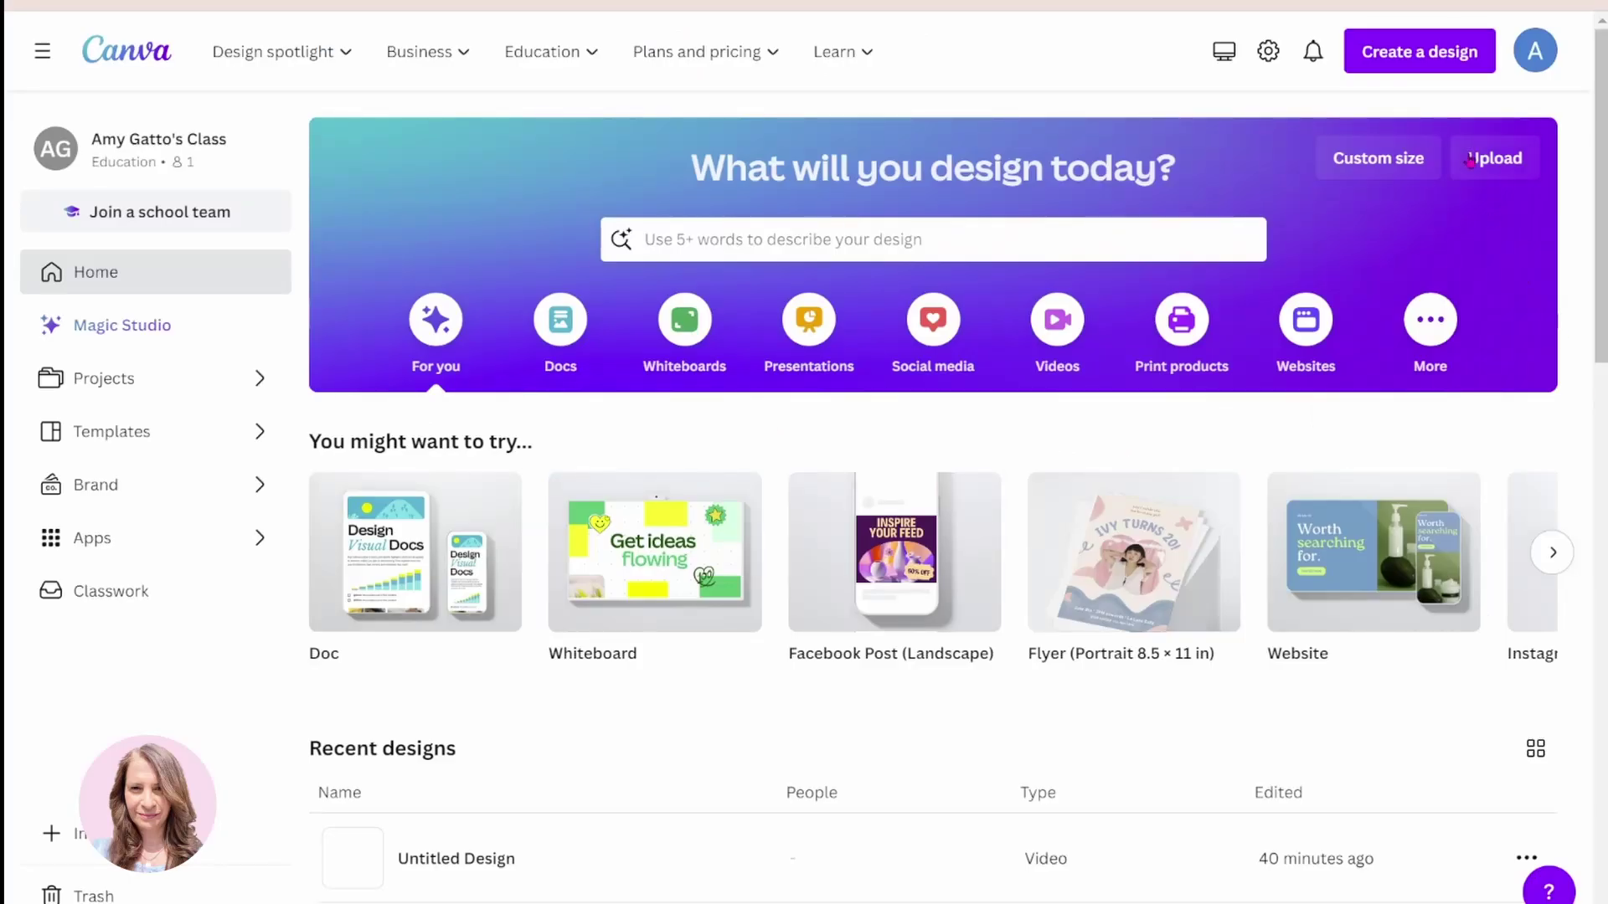
# - Create a new Facebook Post (Landscape) design
pyautogui.click(1415, 53)
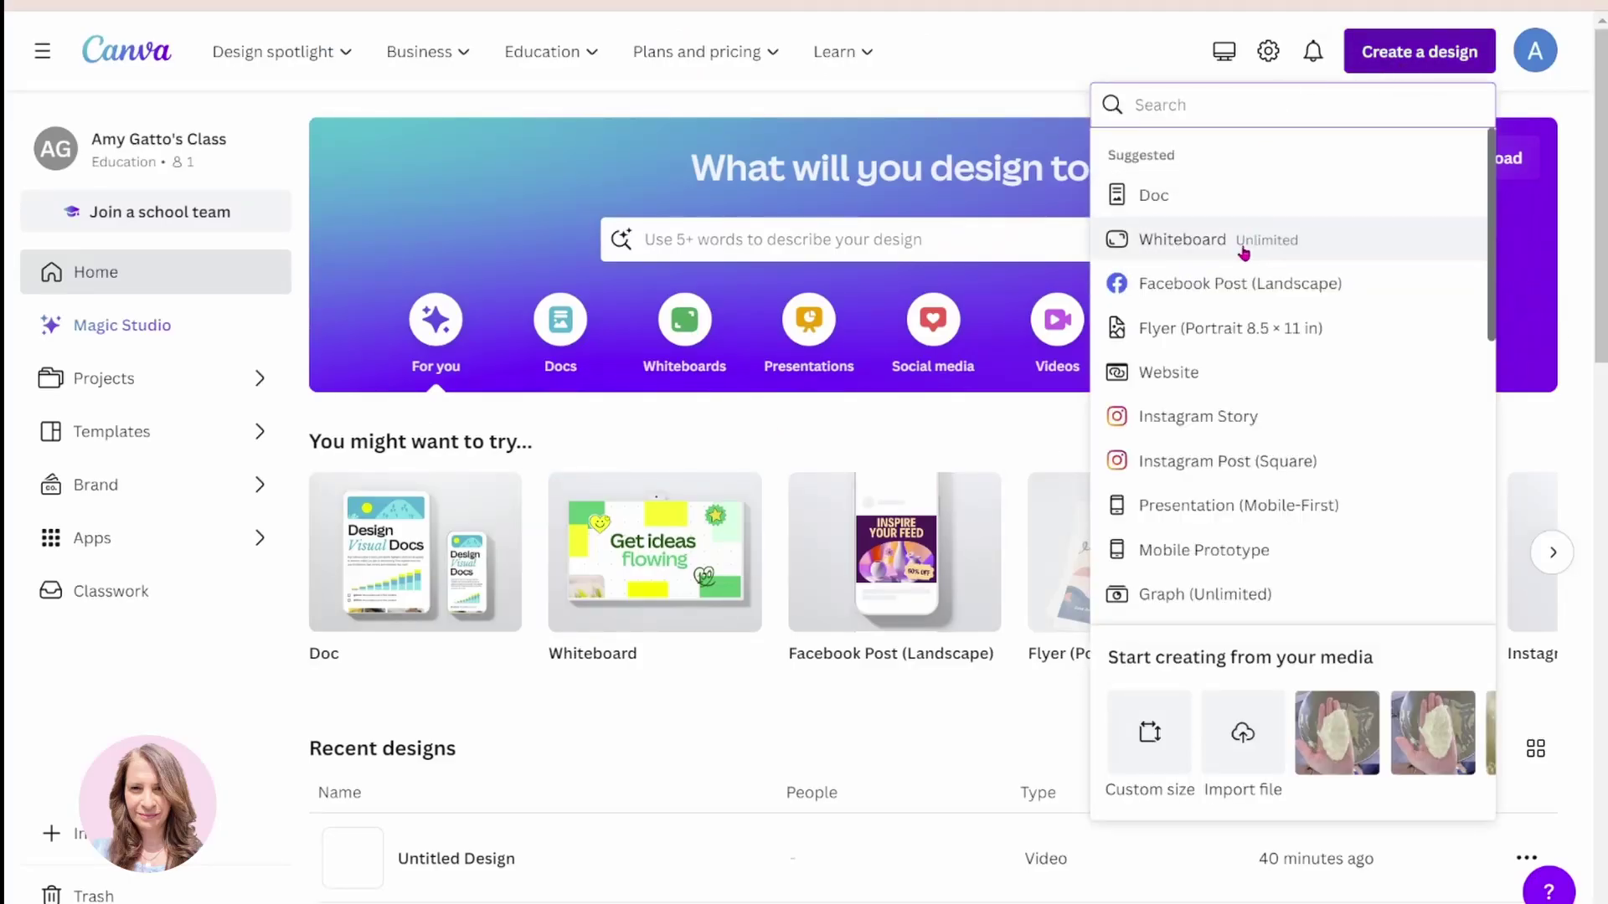
pyautogui.click(1173, 287)
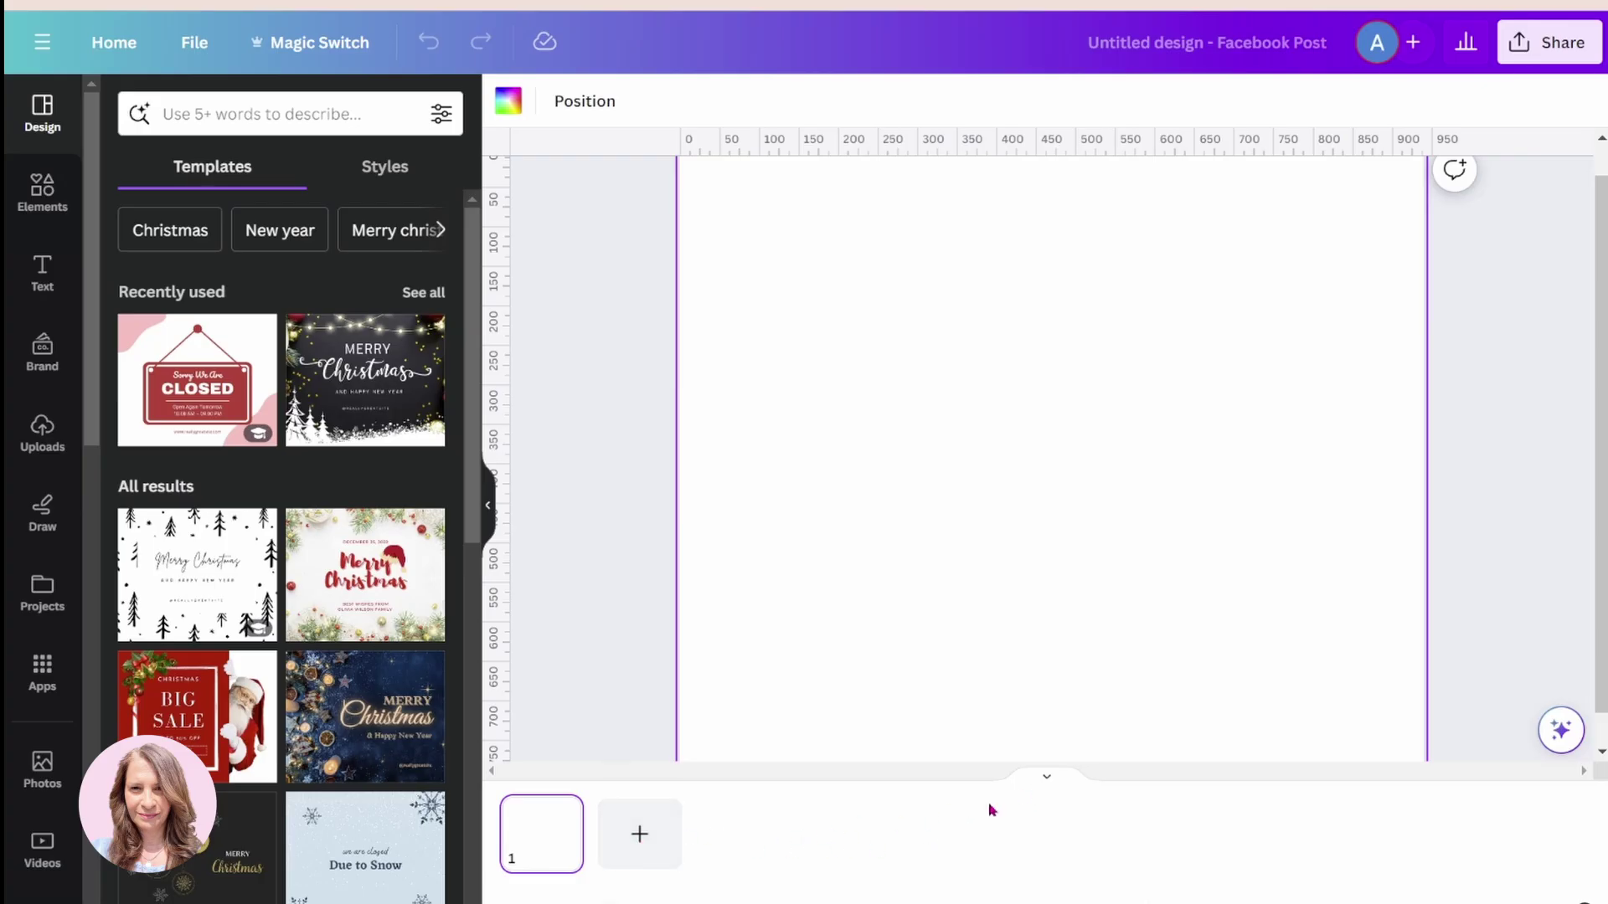
# - Hide the page thumbnail strip and show it again
pyautogui.click(1047, 779)
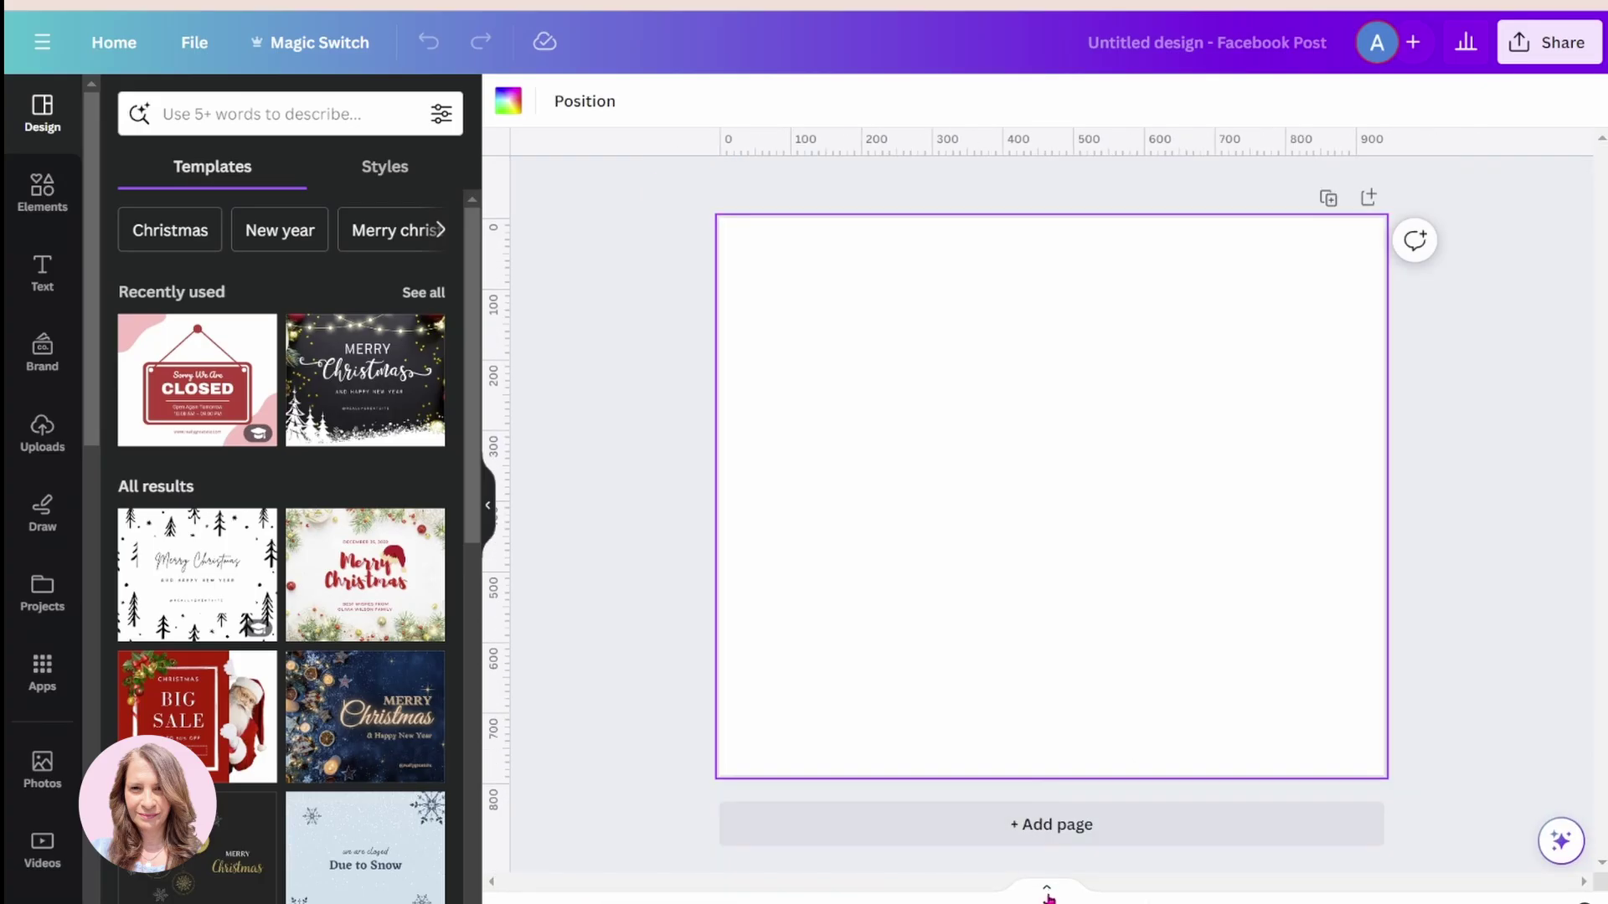
pyautogui.click(1047, 893)
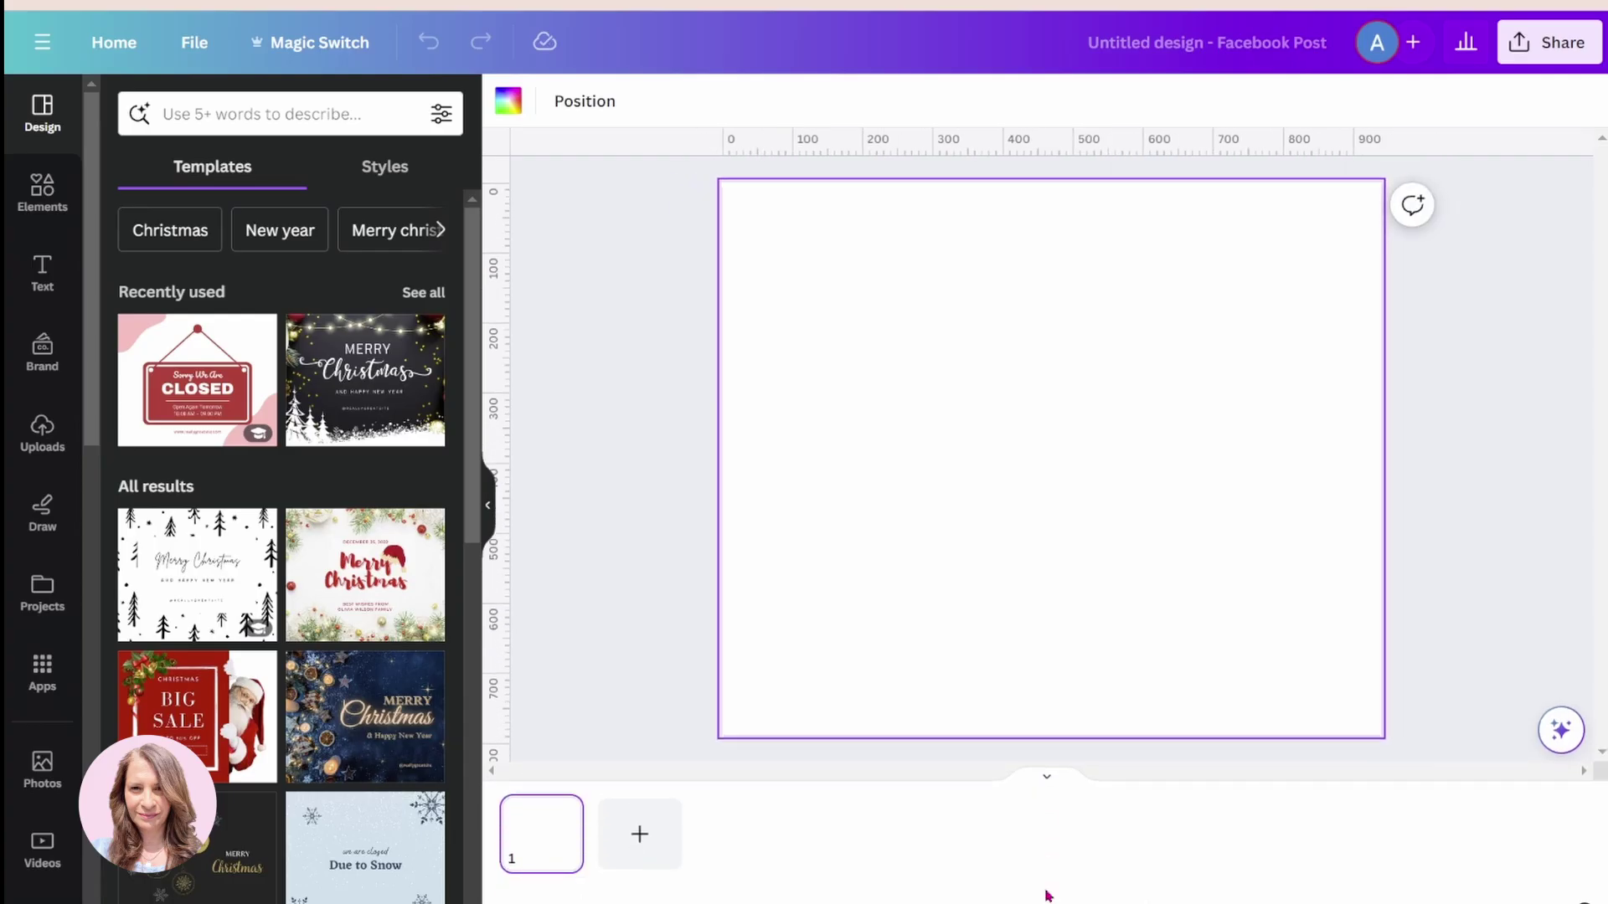
pyautogui.click(1046, 778)
pyautogui.click(1048, 893)
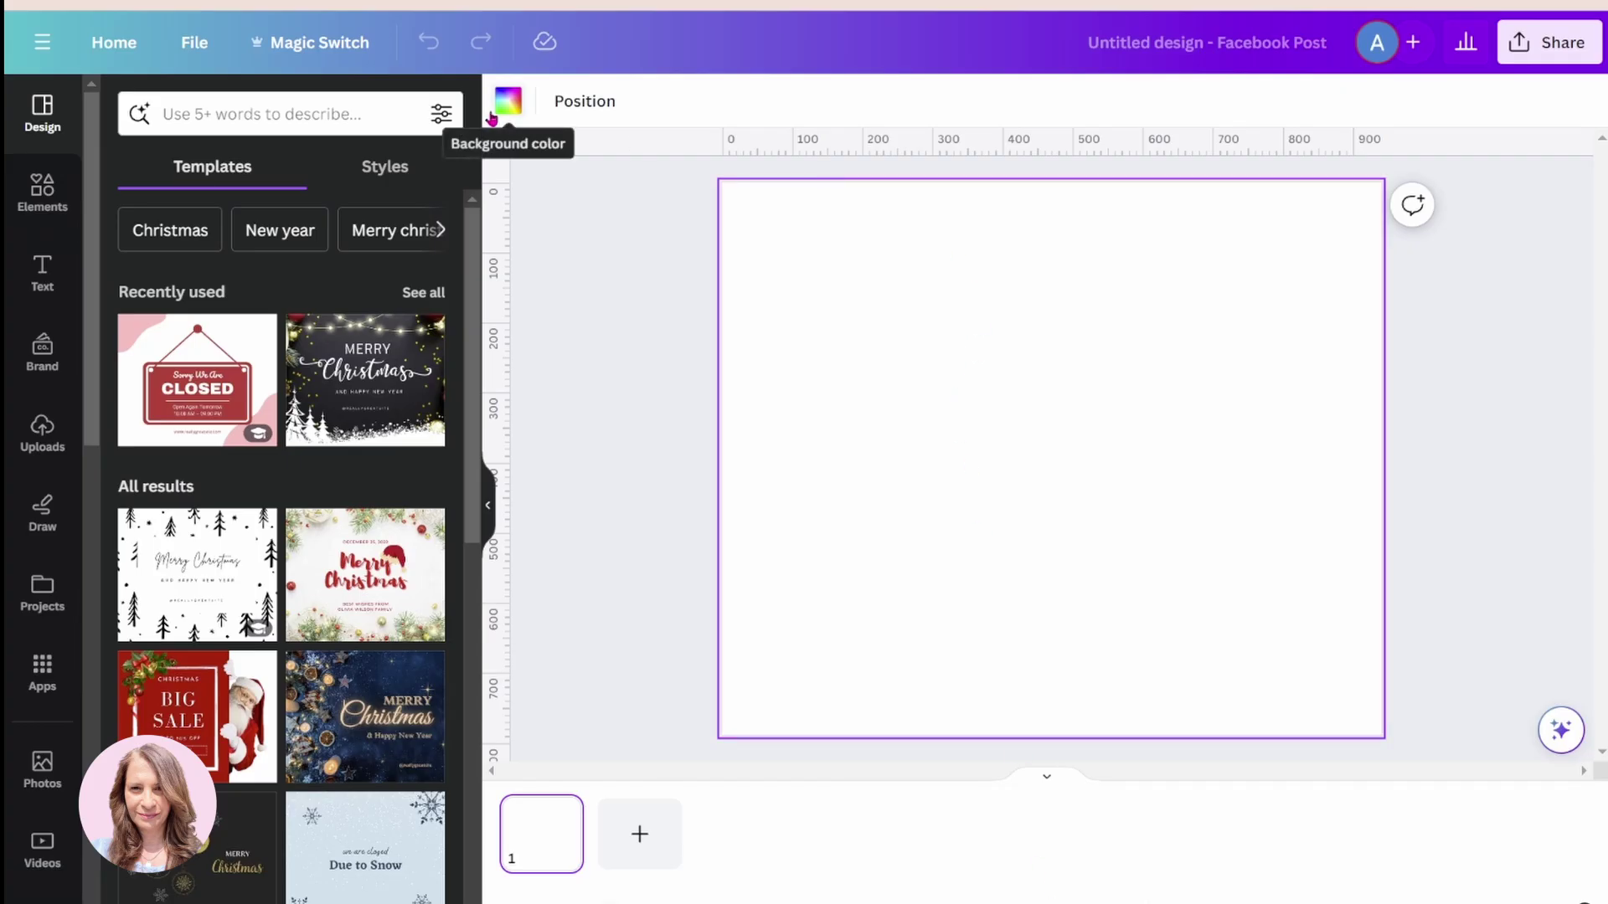
# - Add custom guides with 2 columns, a 0 px column gap and a 0 px row margin to mark the page's vertical centre
pyautogui.click(194, 49)
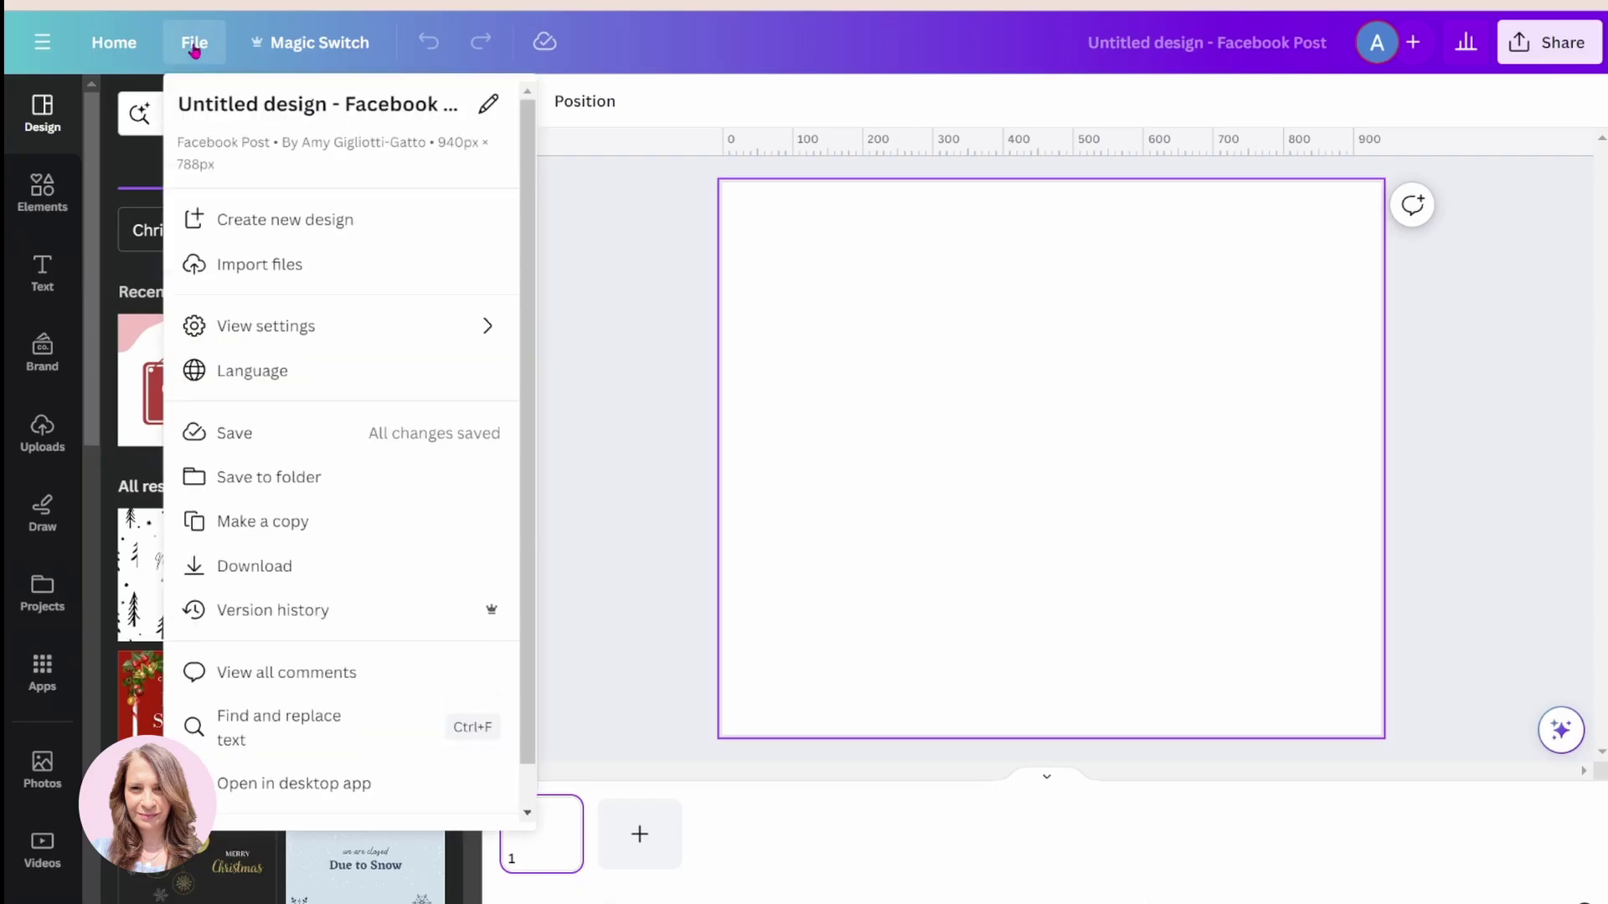
pyautogui.moveTo(264, 334)
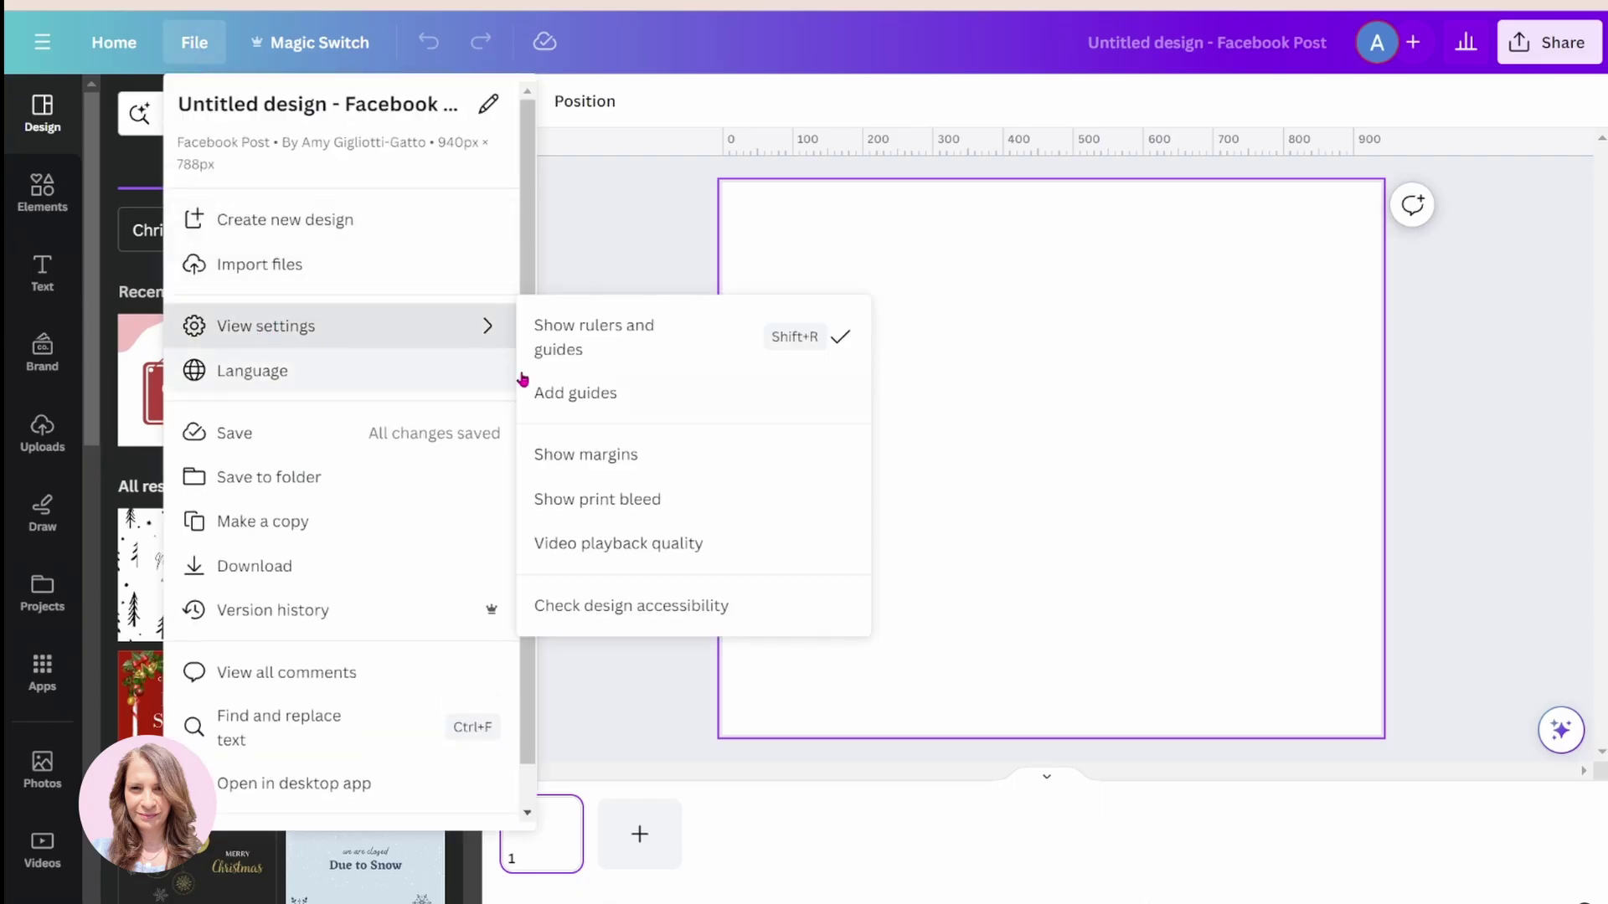
pyautogui.click(585, 392)
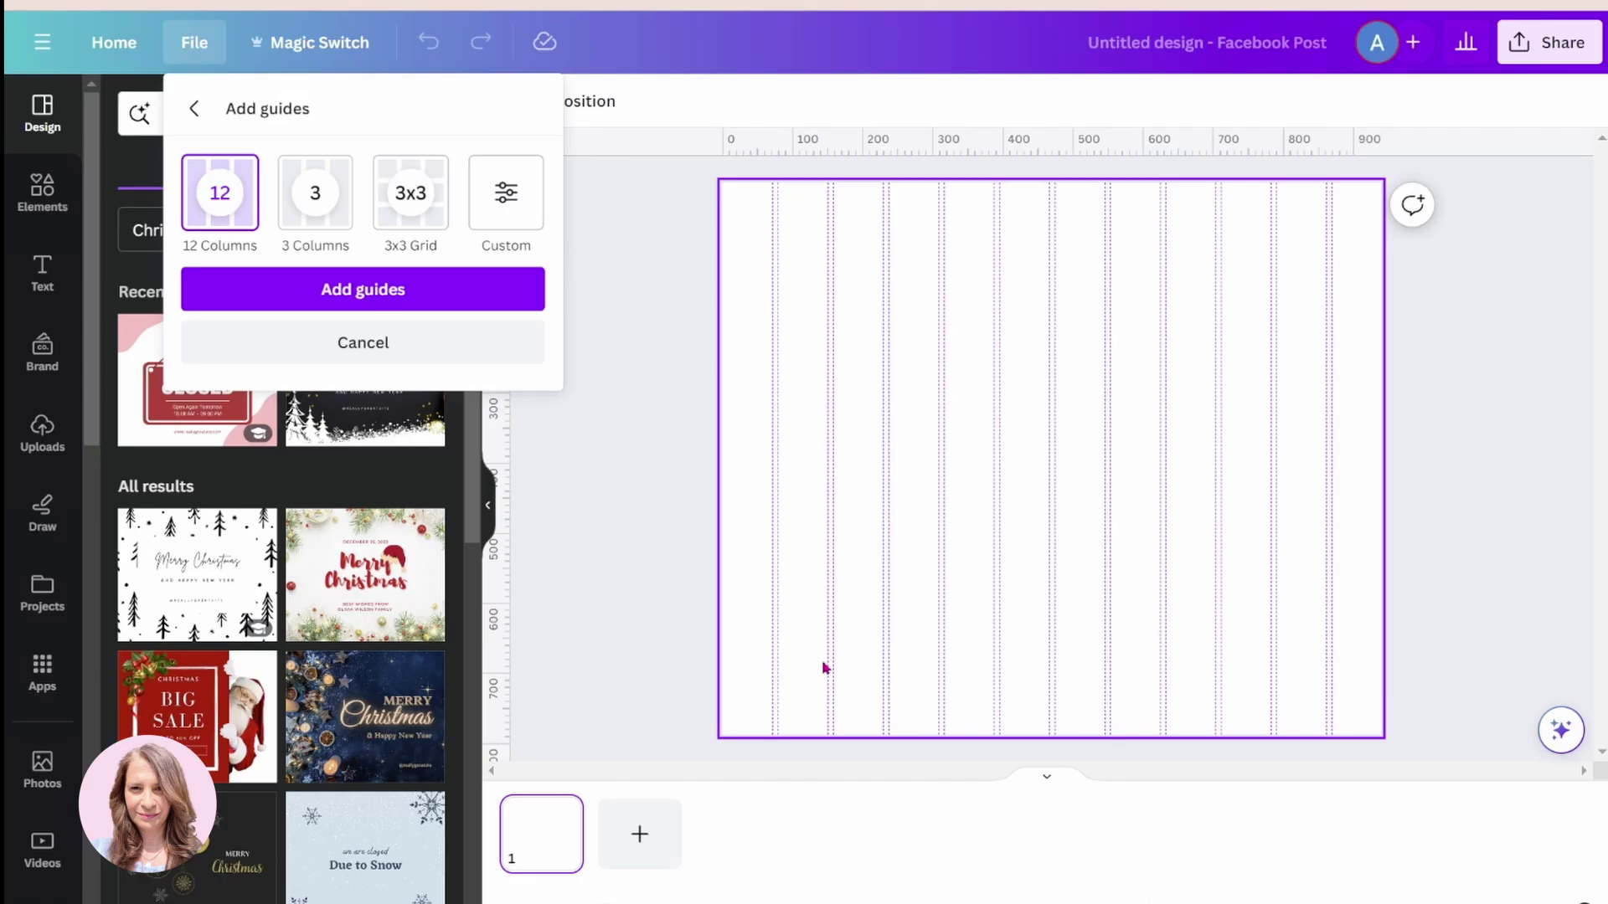
pyautogui.click(506, 193)
pyautogui.doubleClick(186, 322)
pyautogui.write('2')
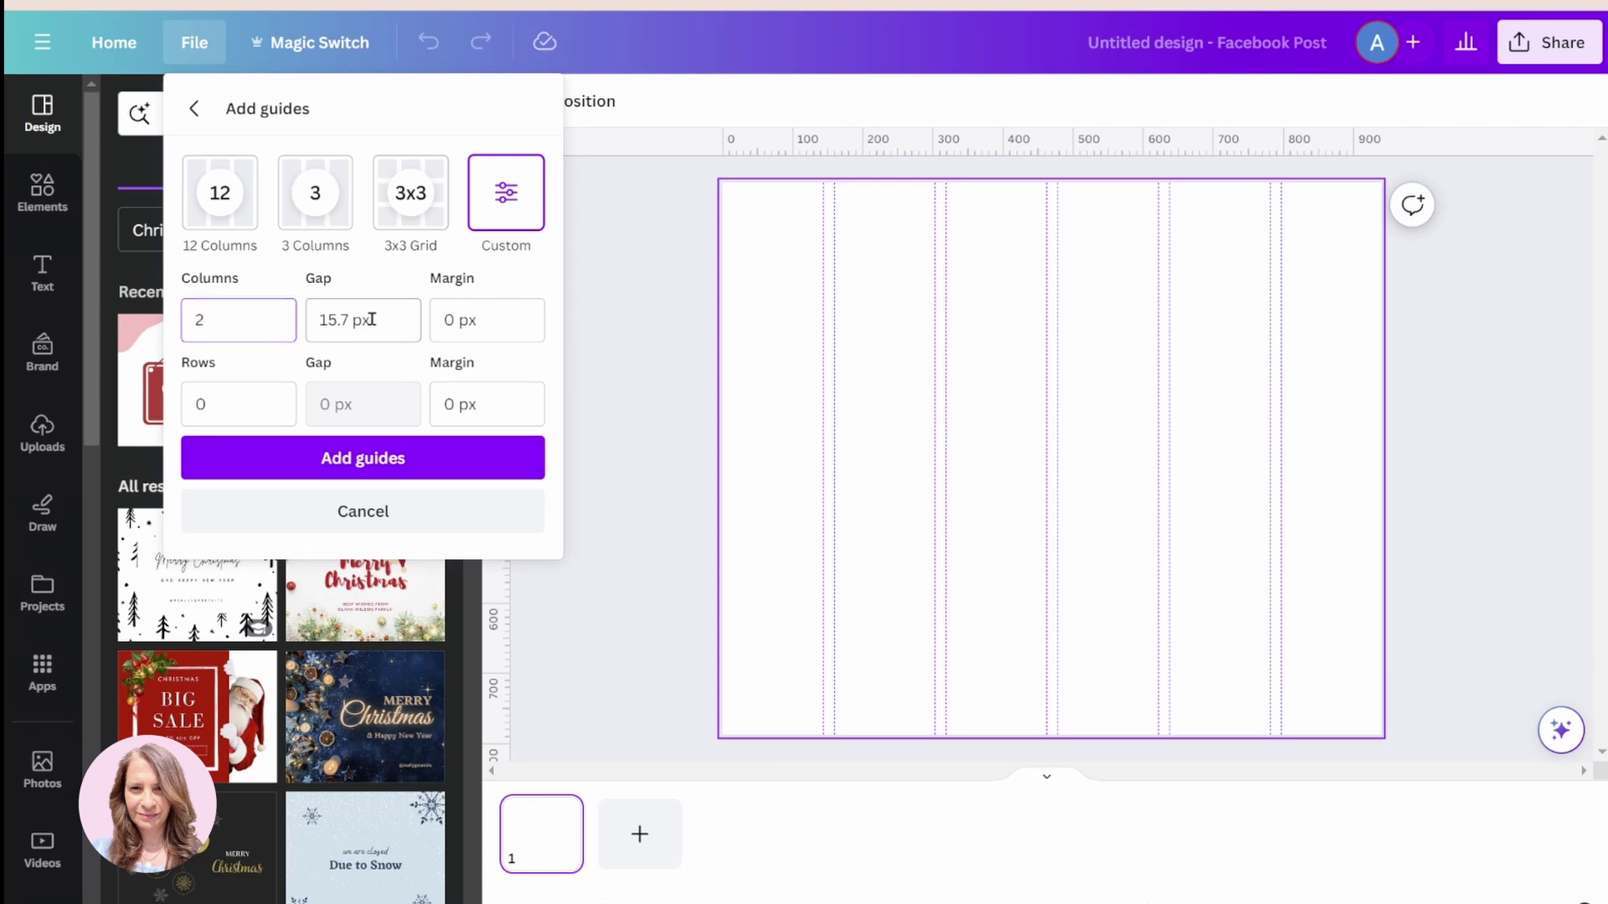
pyautogui.press('Tab')
pyautogui.write('0')
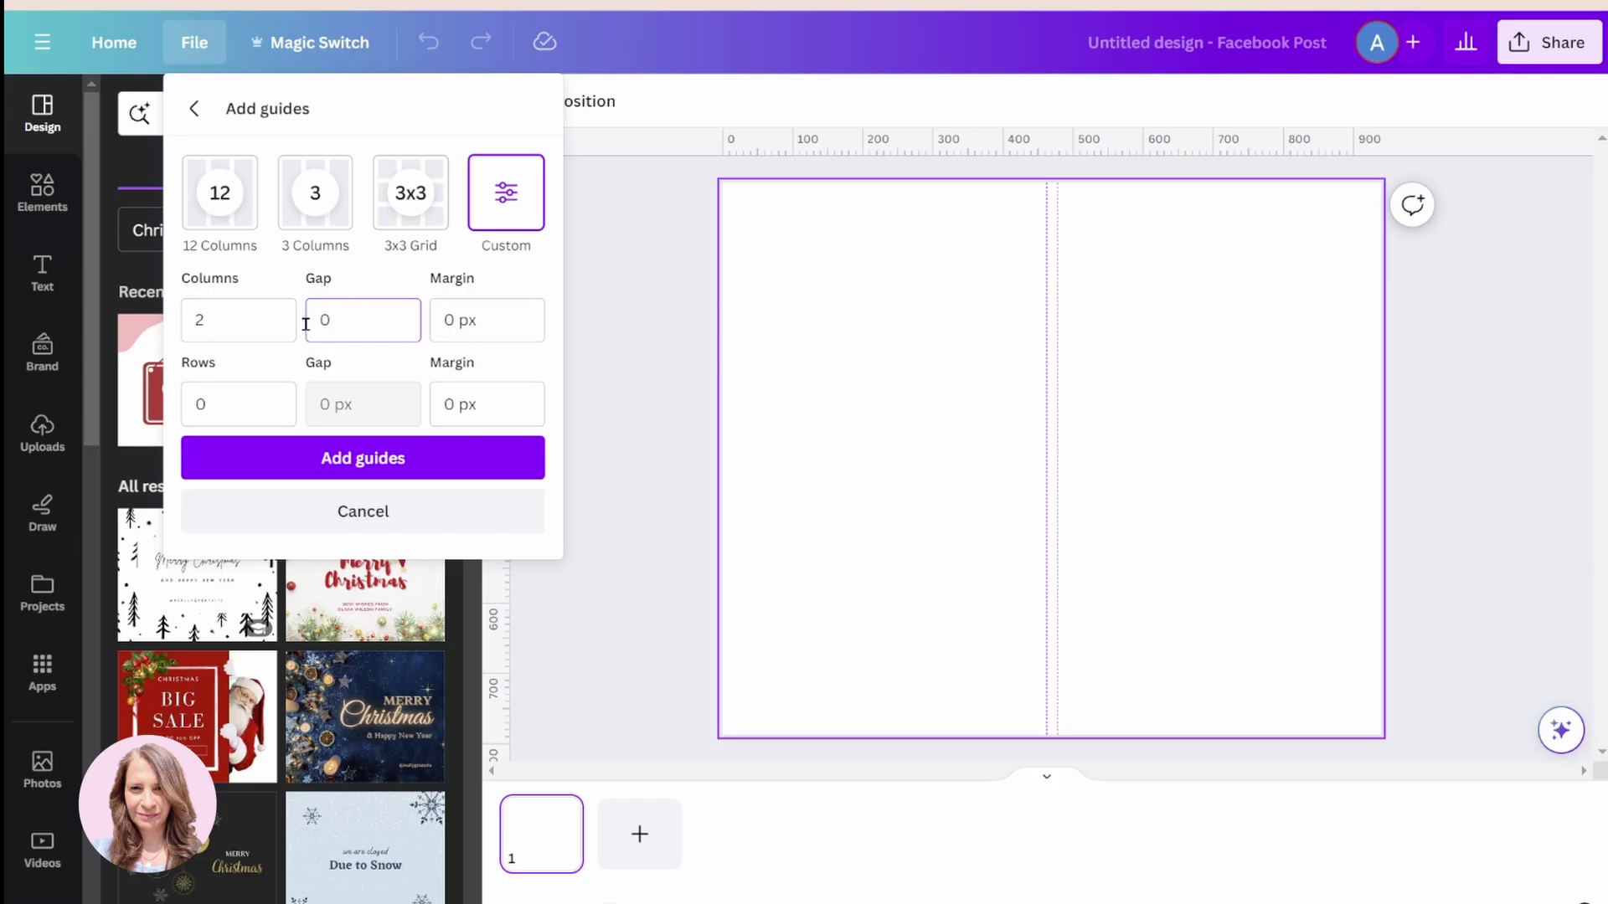
pyautogui.click(490, 394)
pyautogui.write('0')
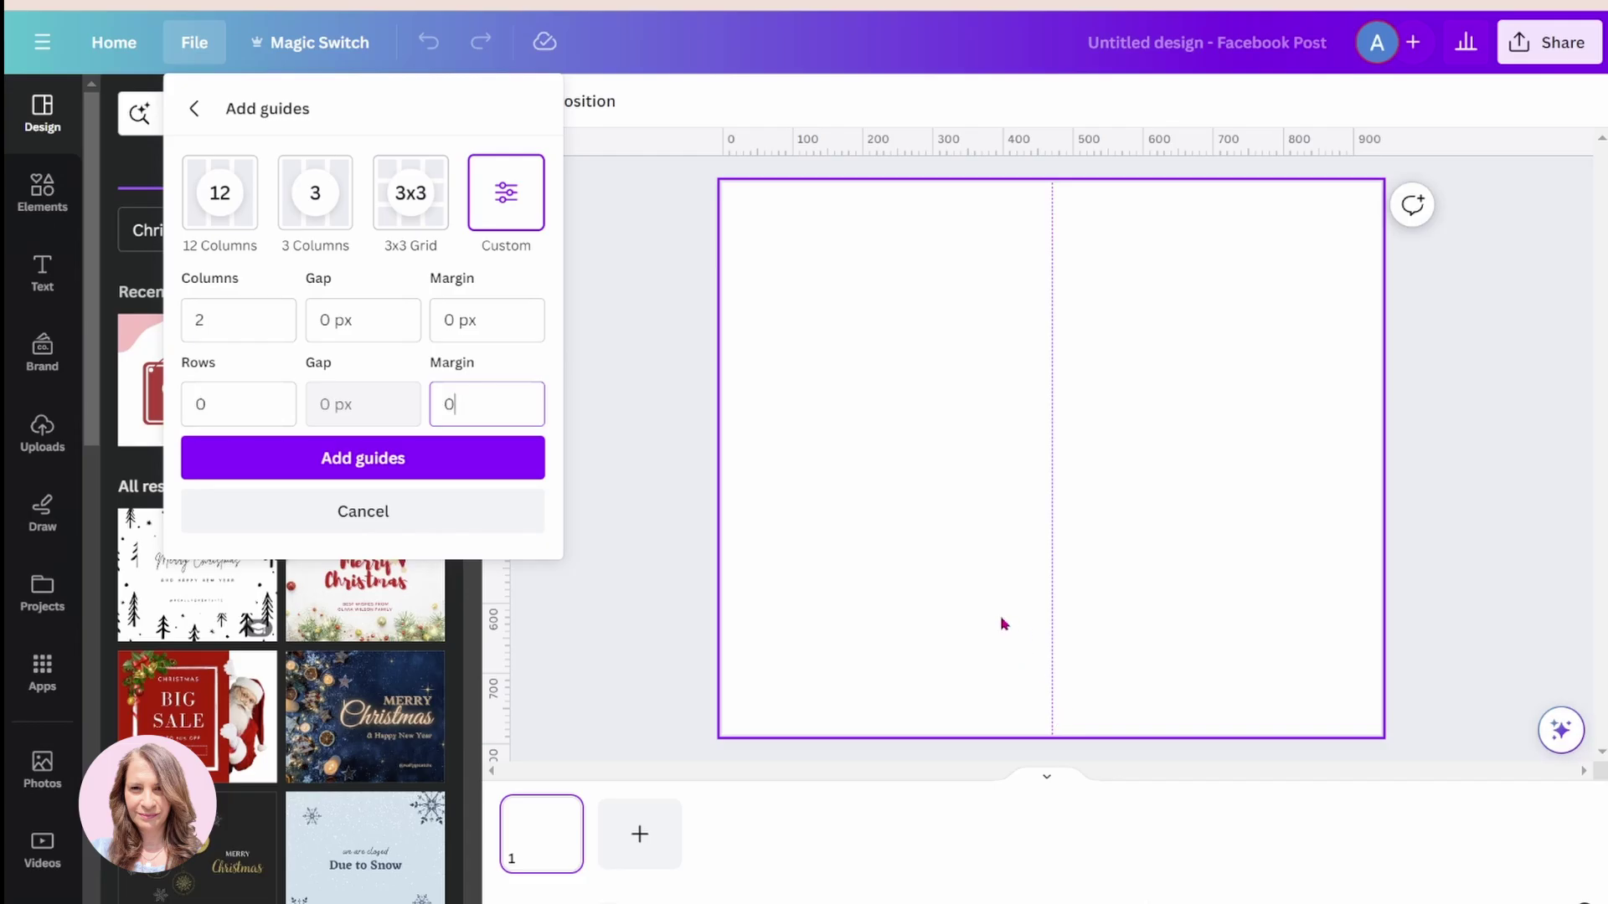
pyautogui.click(415, 462)
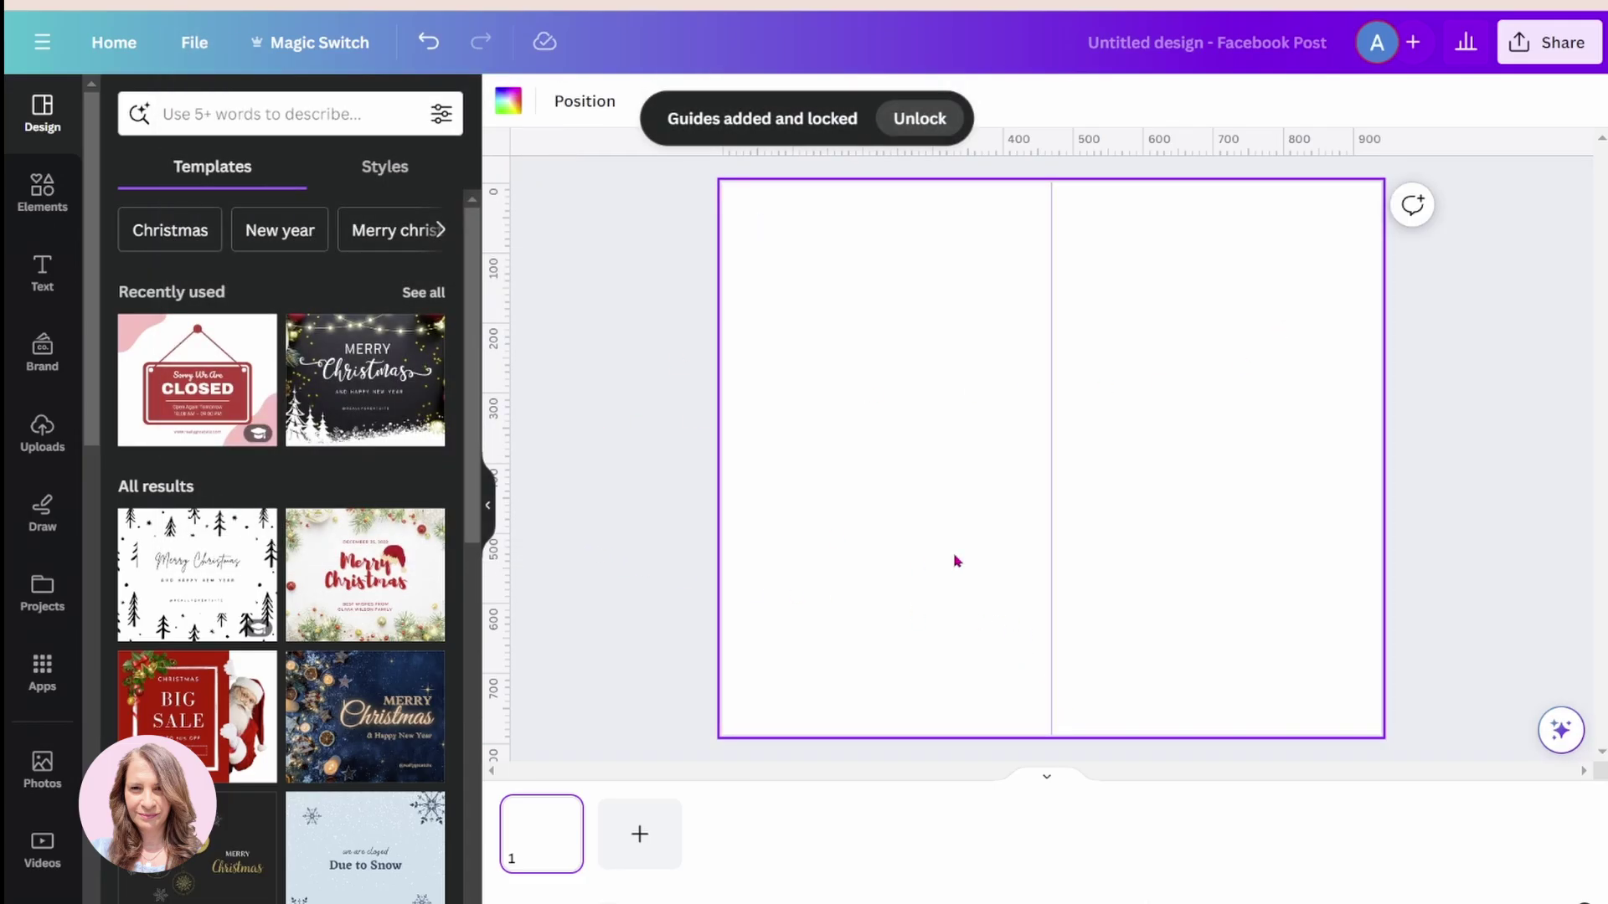
# - Search the design templates for "birthday card" and apply the grey-and-white Happy Birthday template with the framed beach photo
pyautogui.click(52, 206)
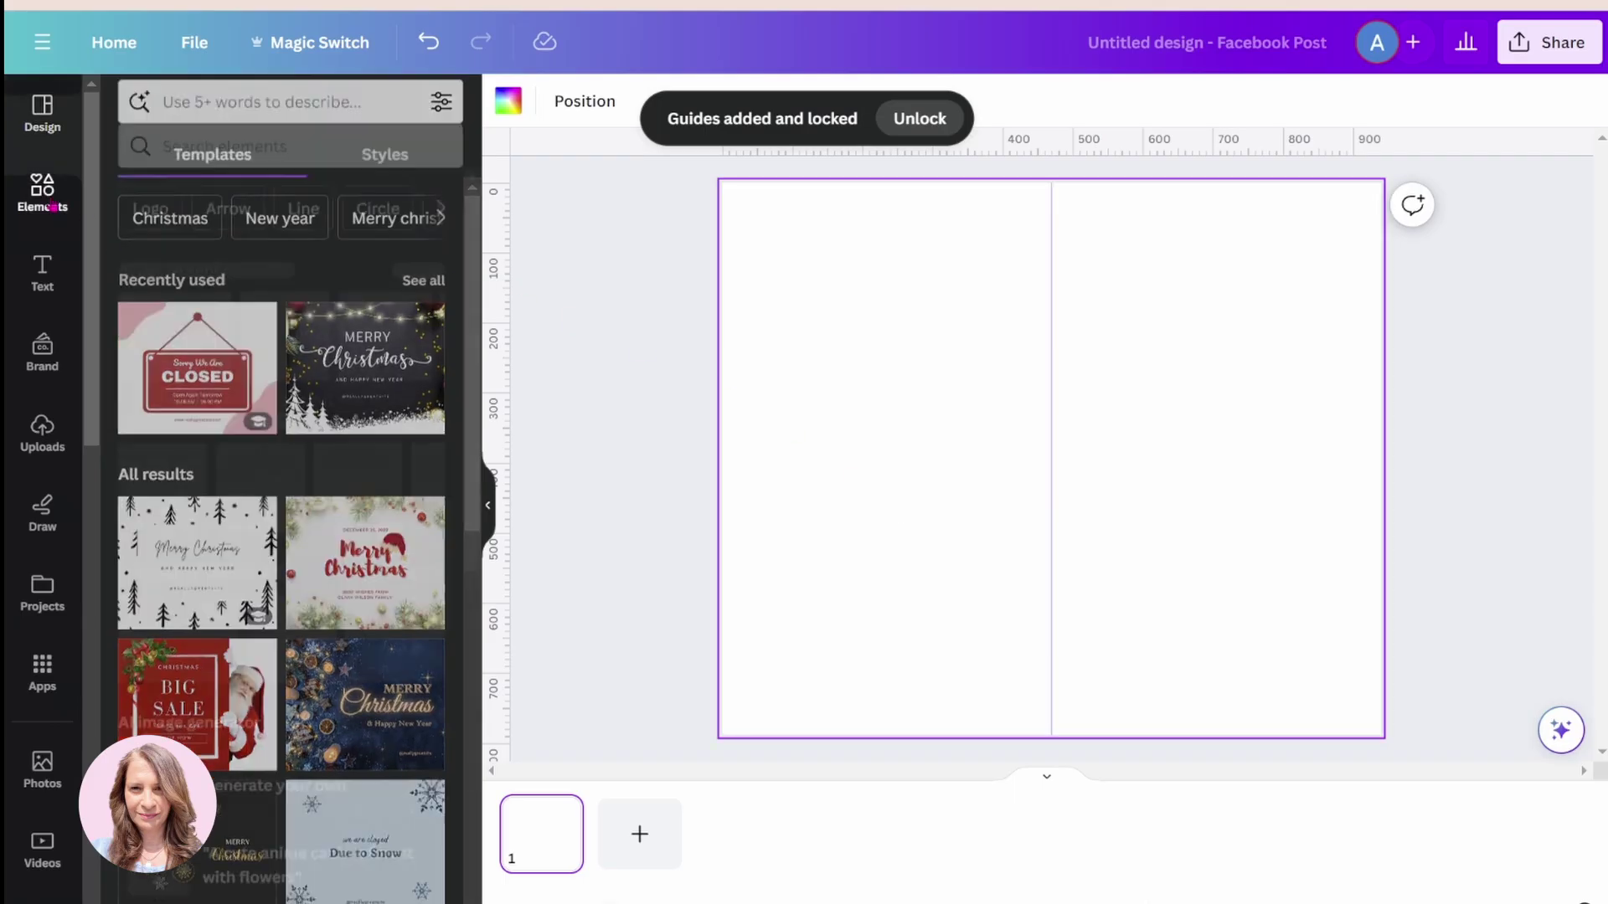
pyautogui.click(196, 110)
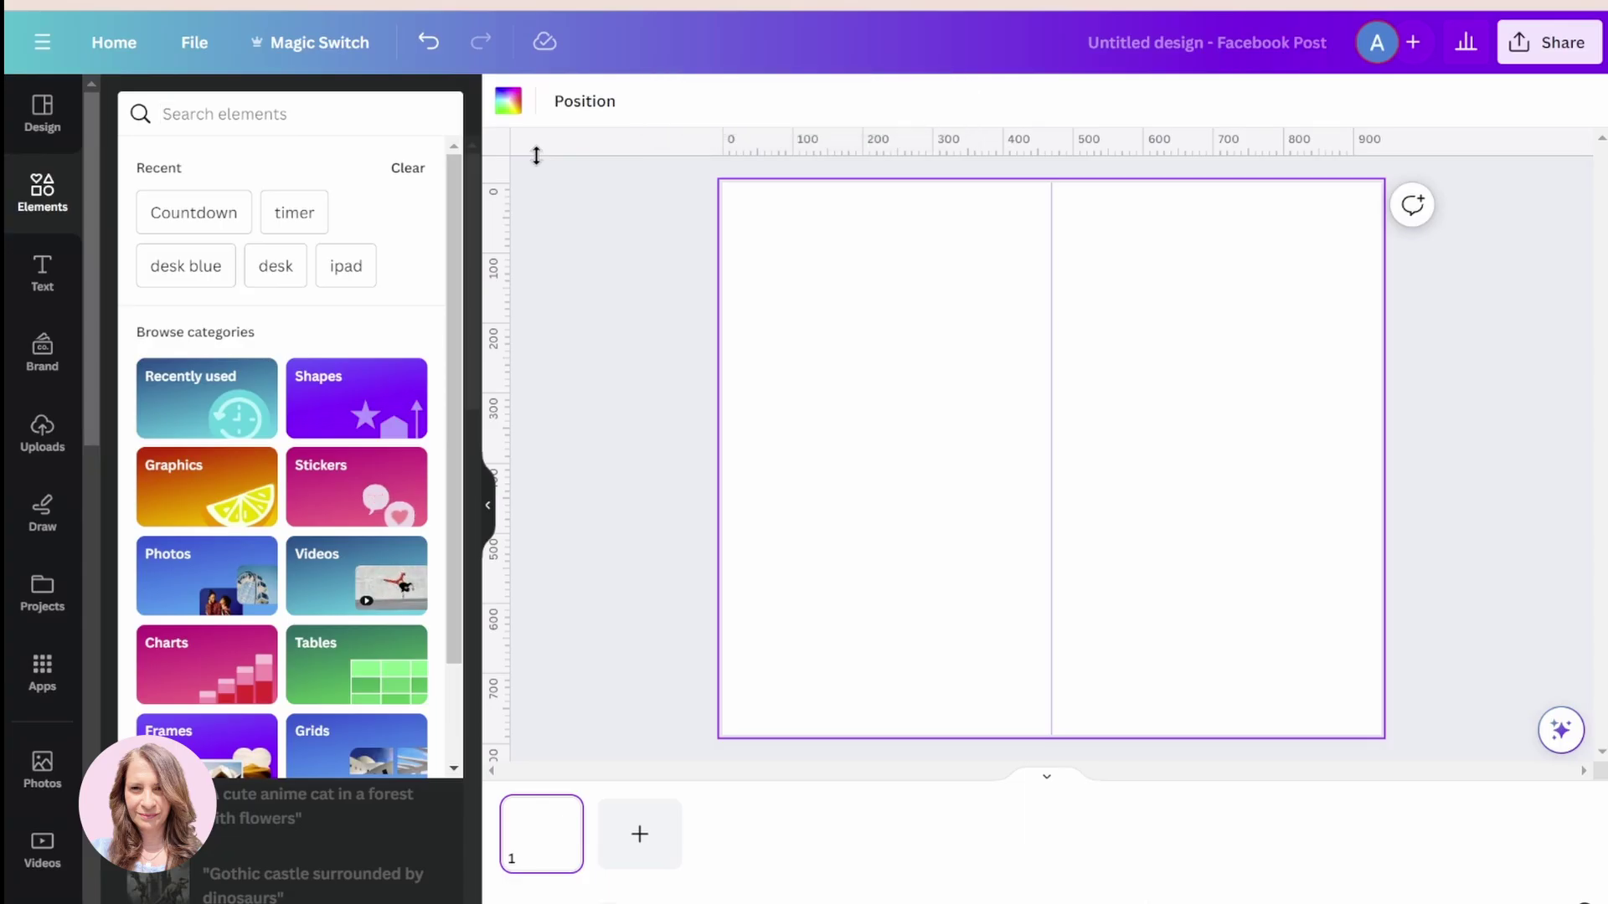
pyautogui.click(42, 113)
pyautogui.click(183, 100)
pyautogui.write('birthday card')
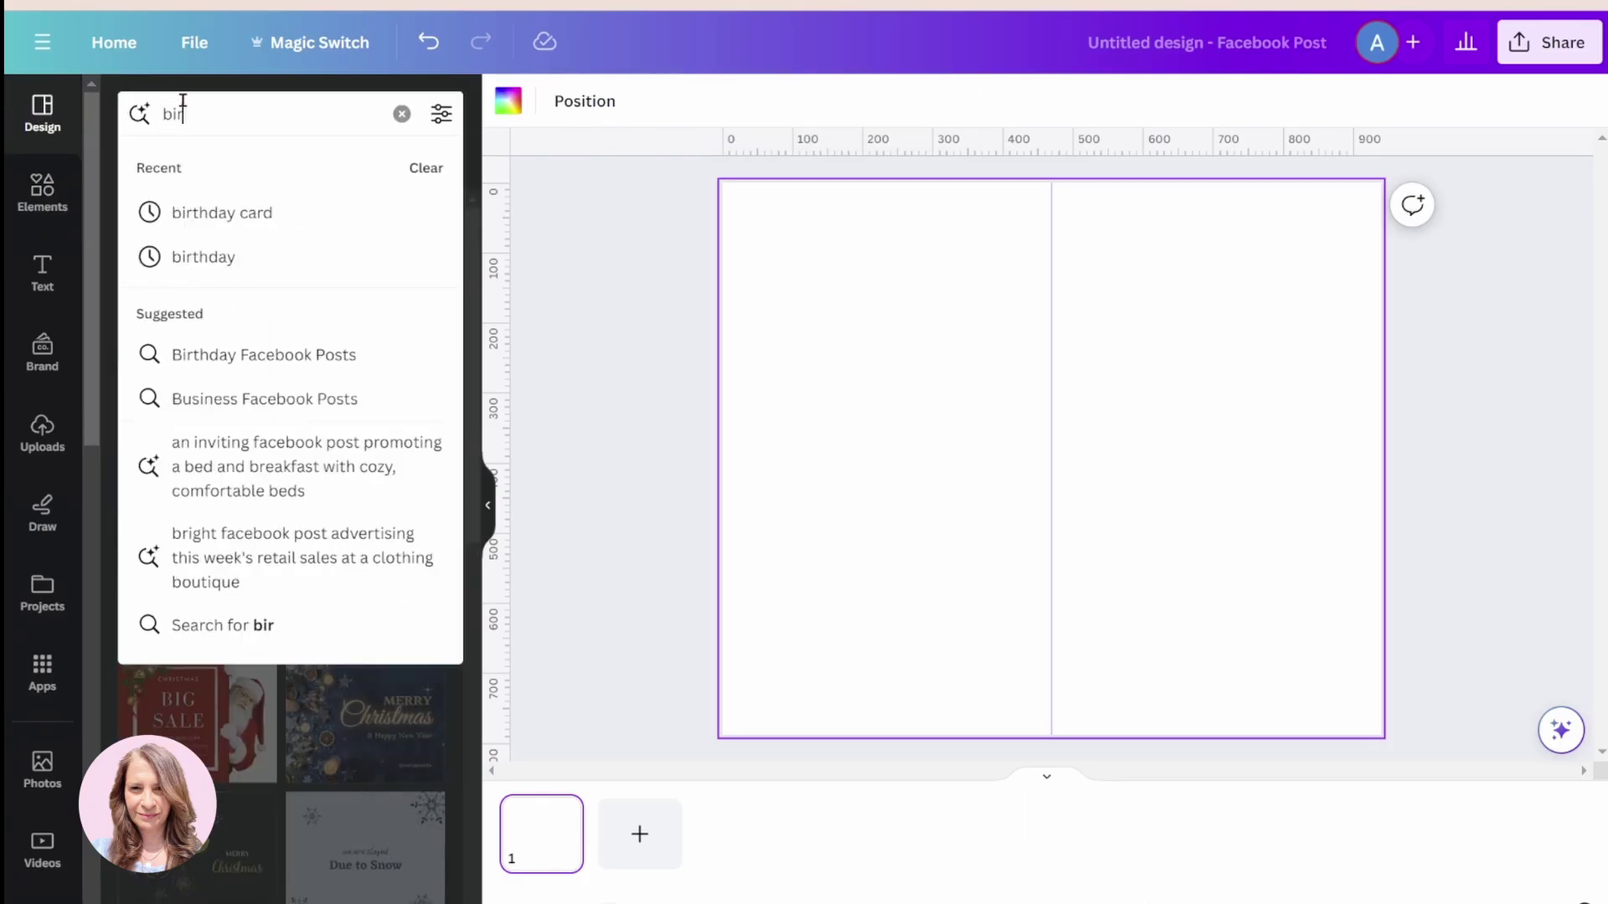
pyautogui.press('Return')
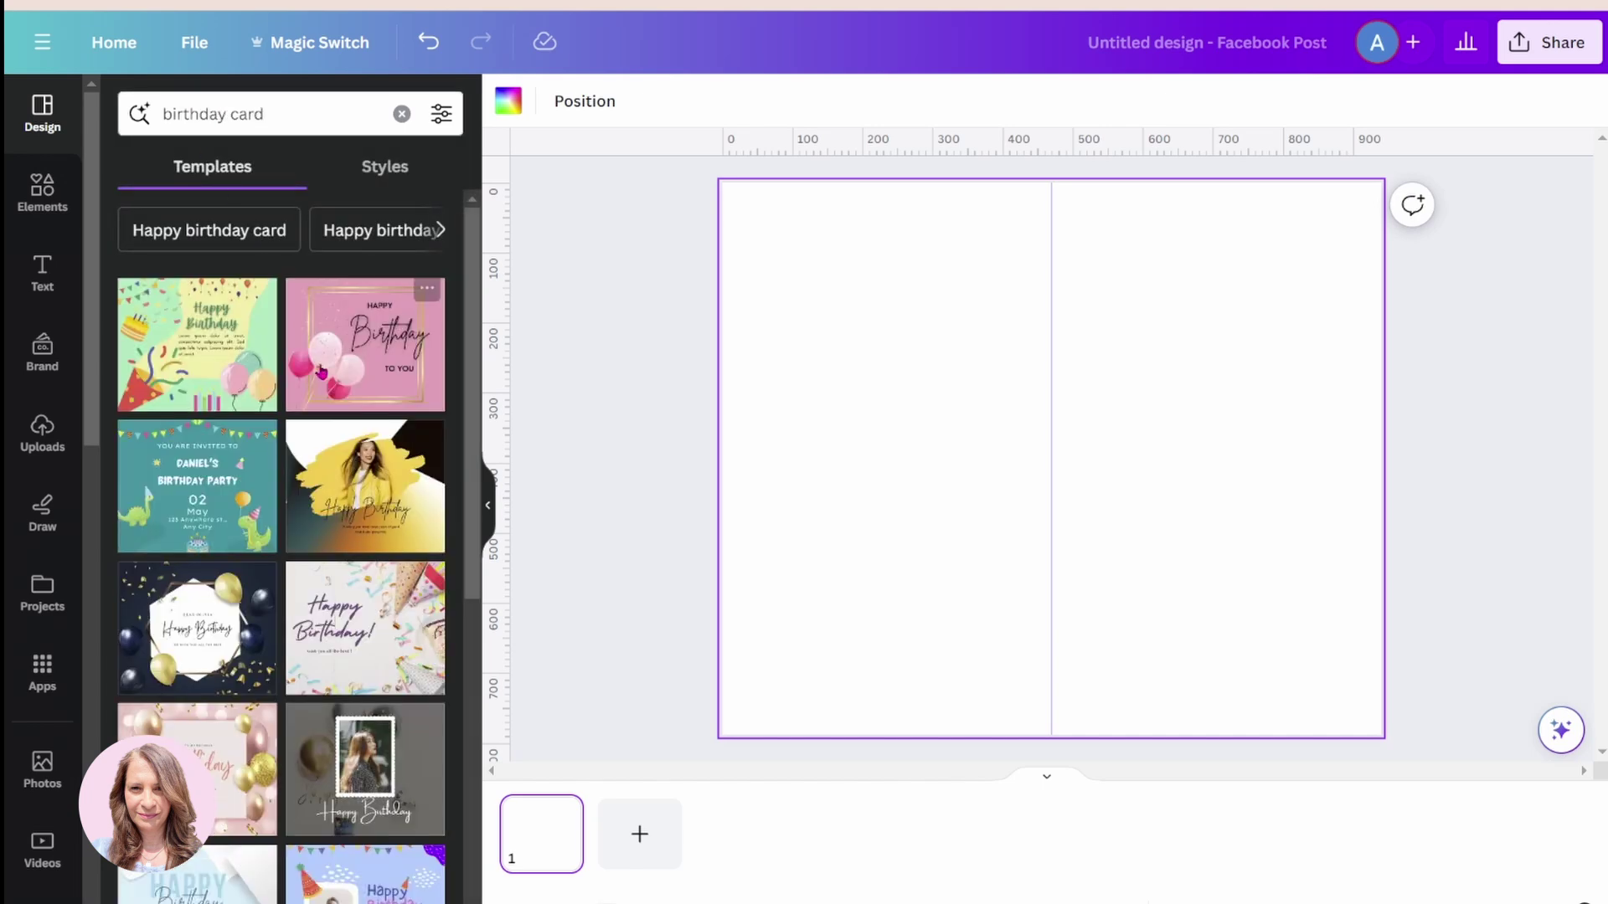
pyautogui.scroll(-4, 318, 361)
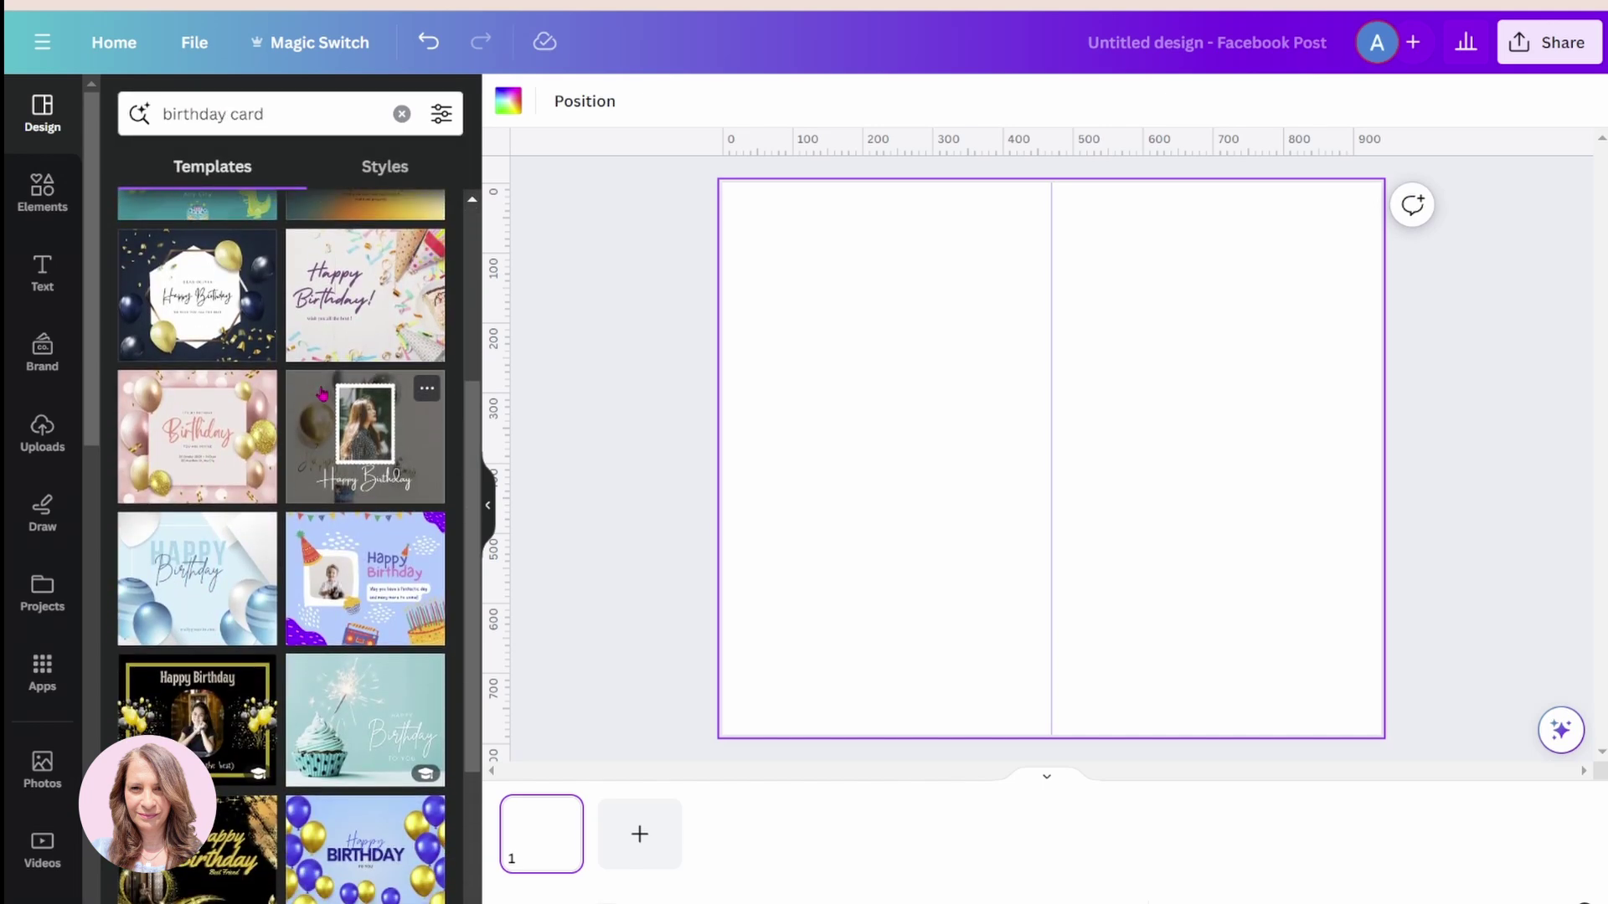
pyautogui.scroll(-5, 323, 393)
pyautogui.scroll(-2, 322, 393)
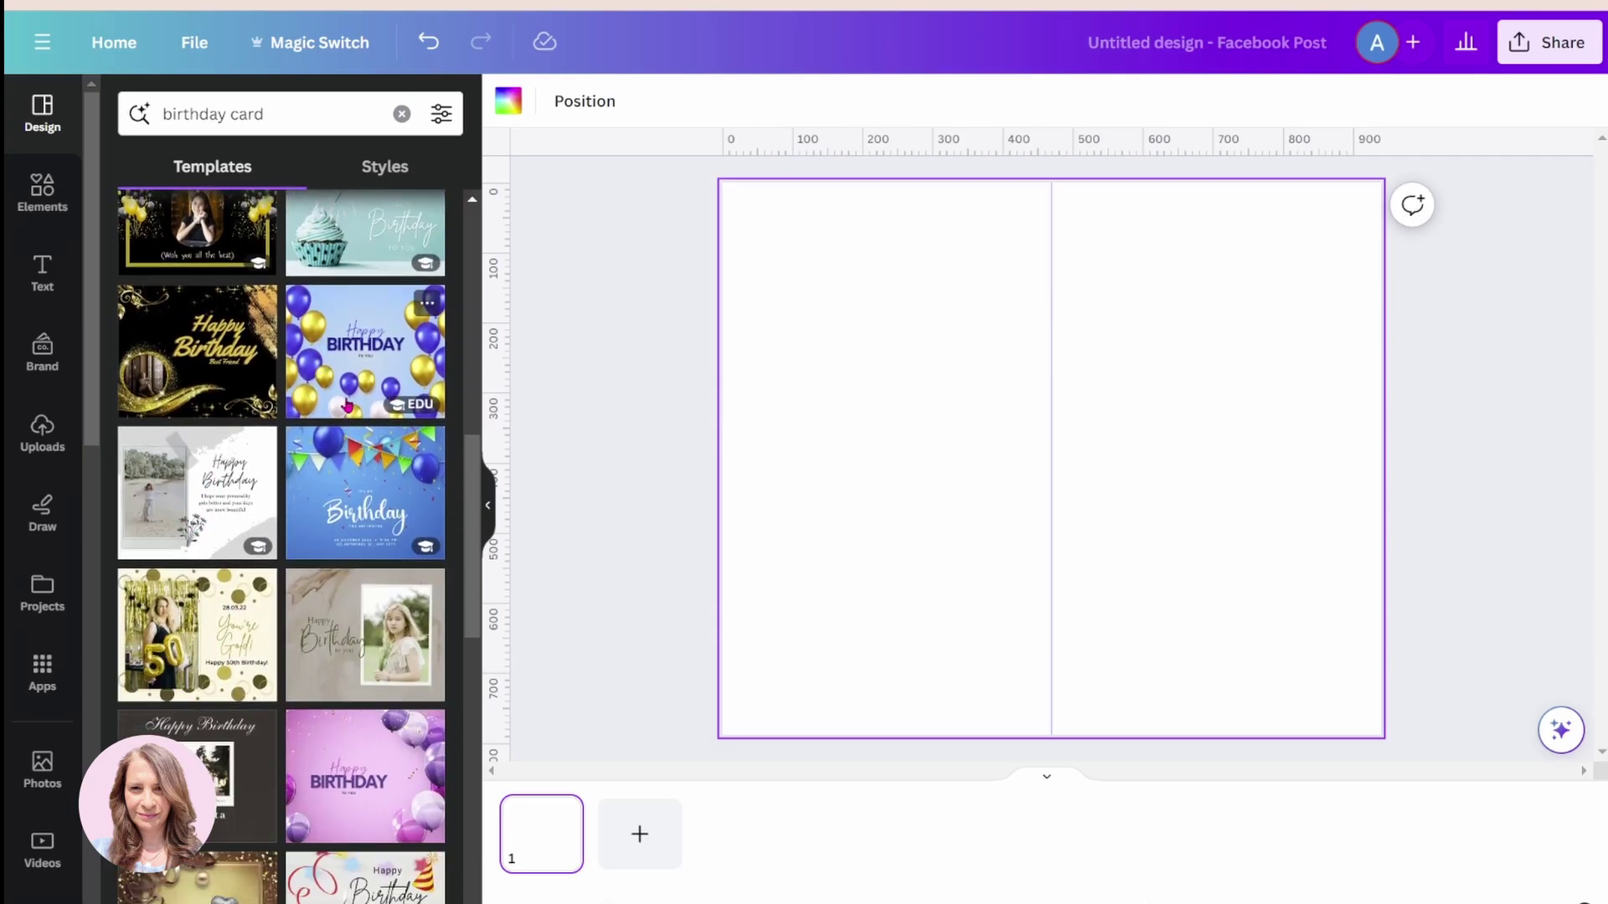
pyautogui.click(178, 492)
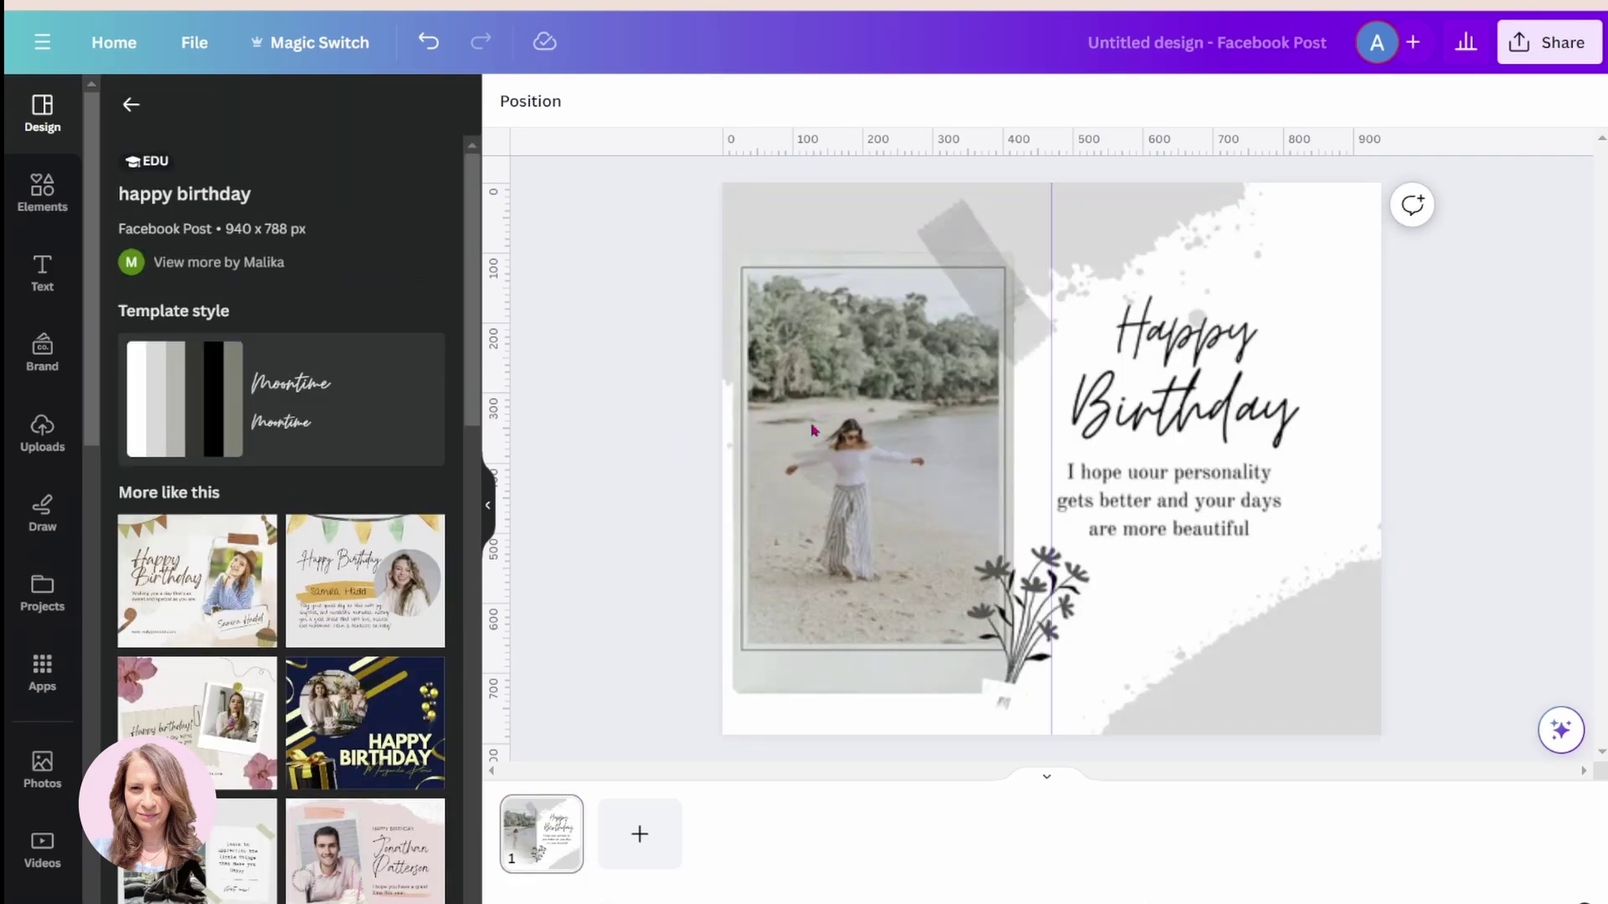
# - Search the elements for "curtain" and add the plain closed red curtain photo to the page
pyautogui.write('c')
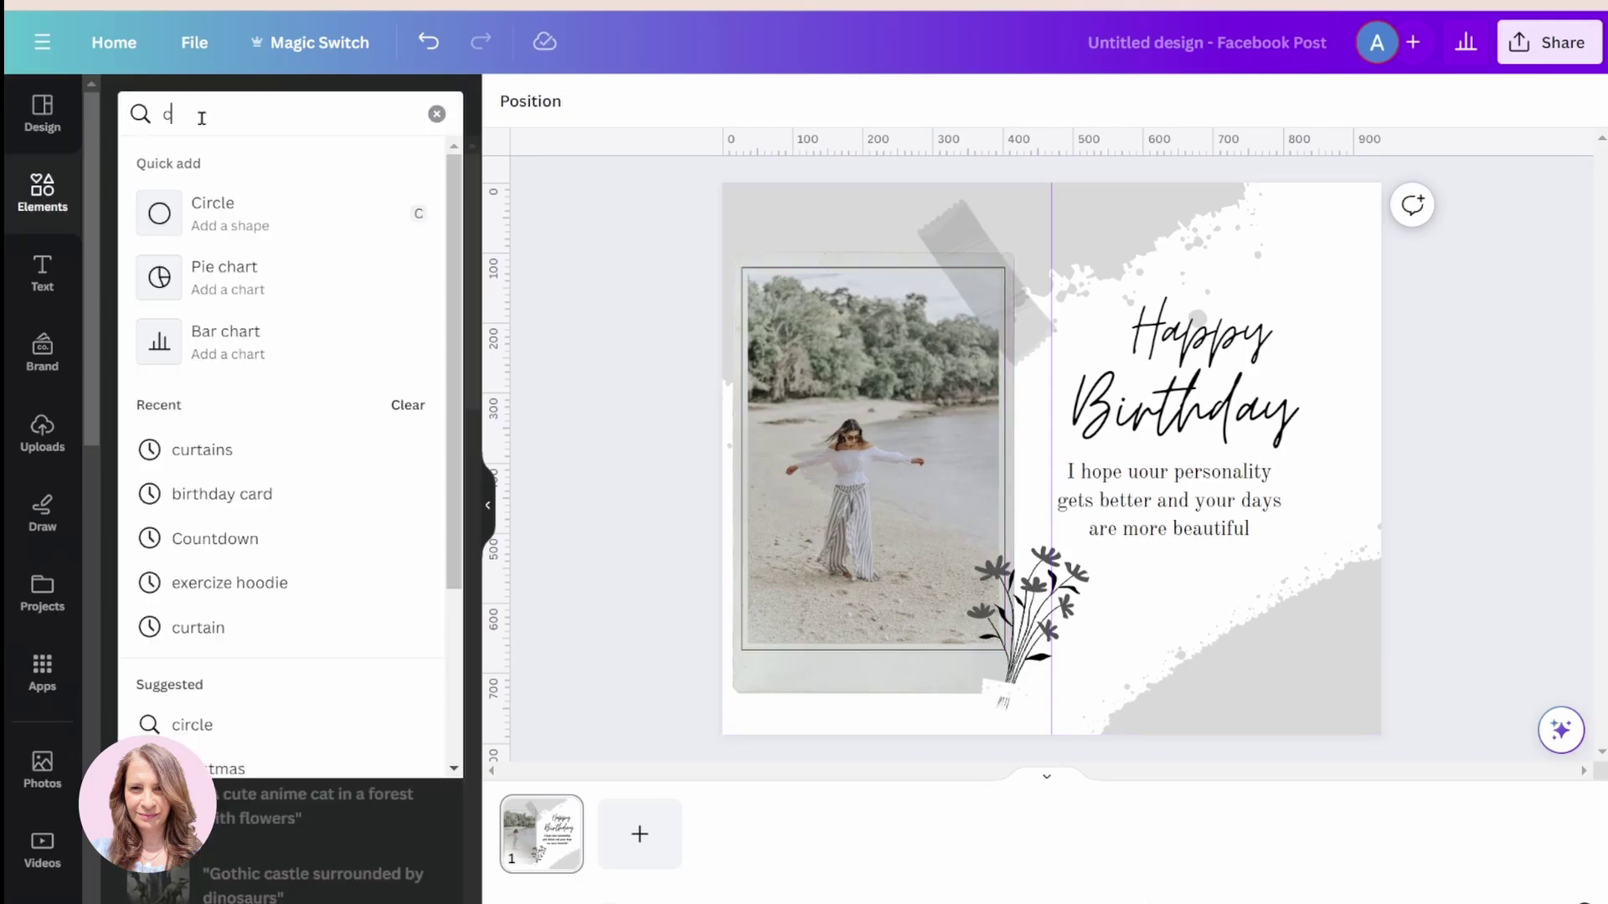
pyautogui.write('urtain')
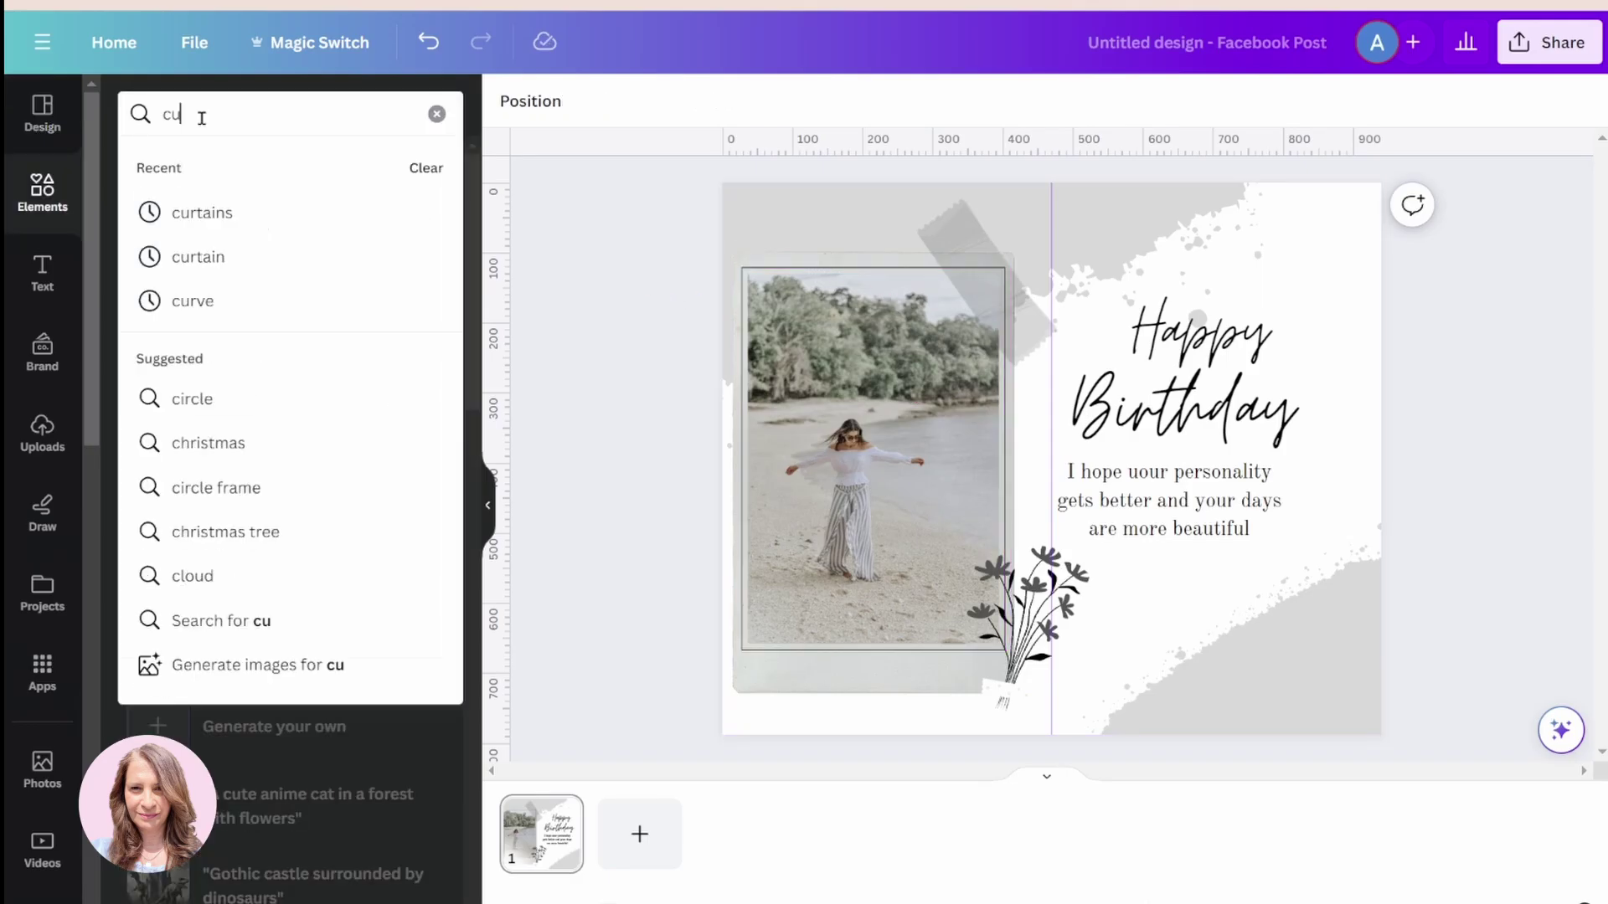
pyautogui.press('Return')
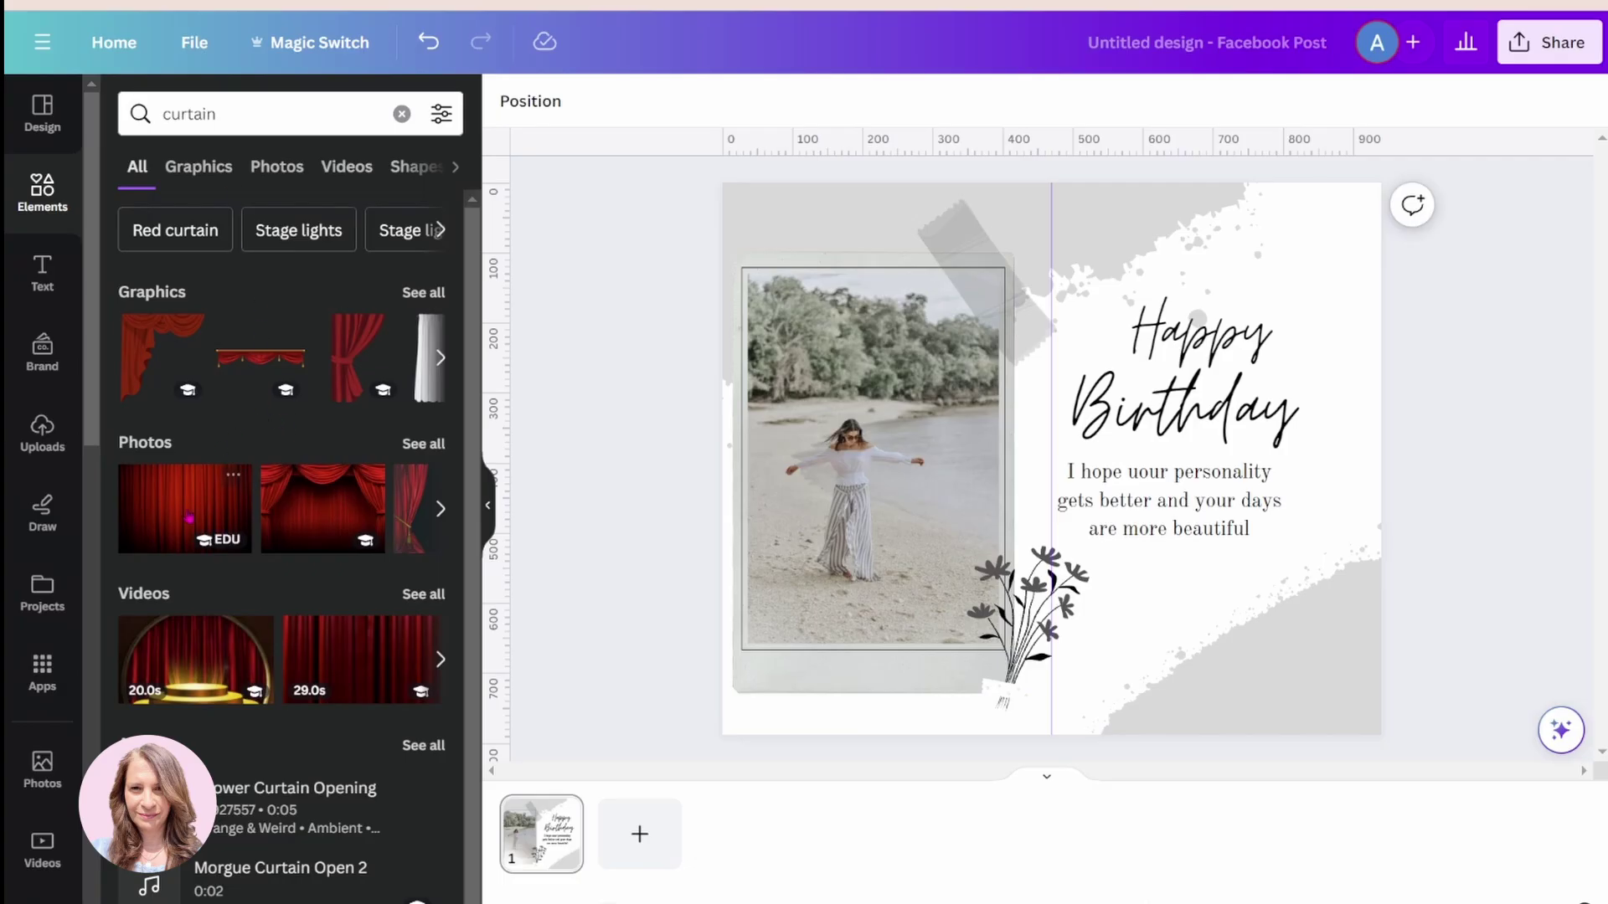
pyautogui.click(168, 518)
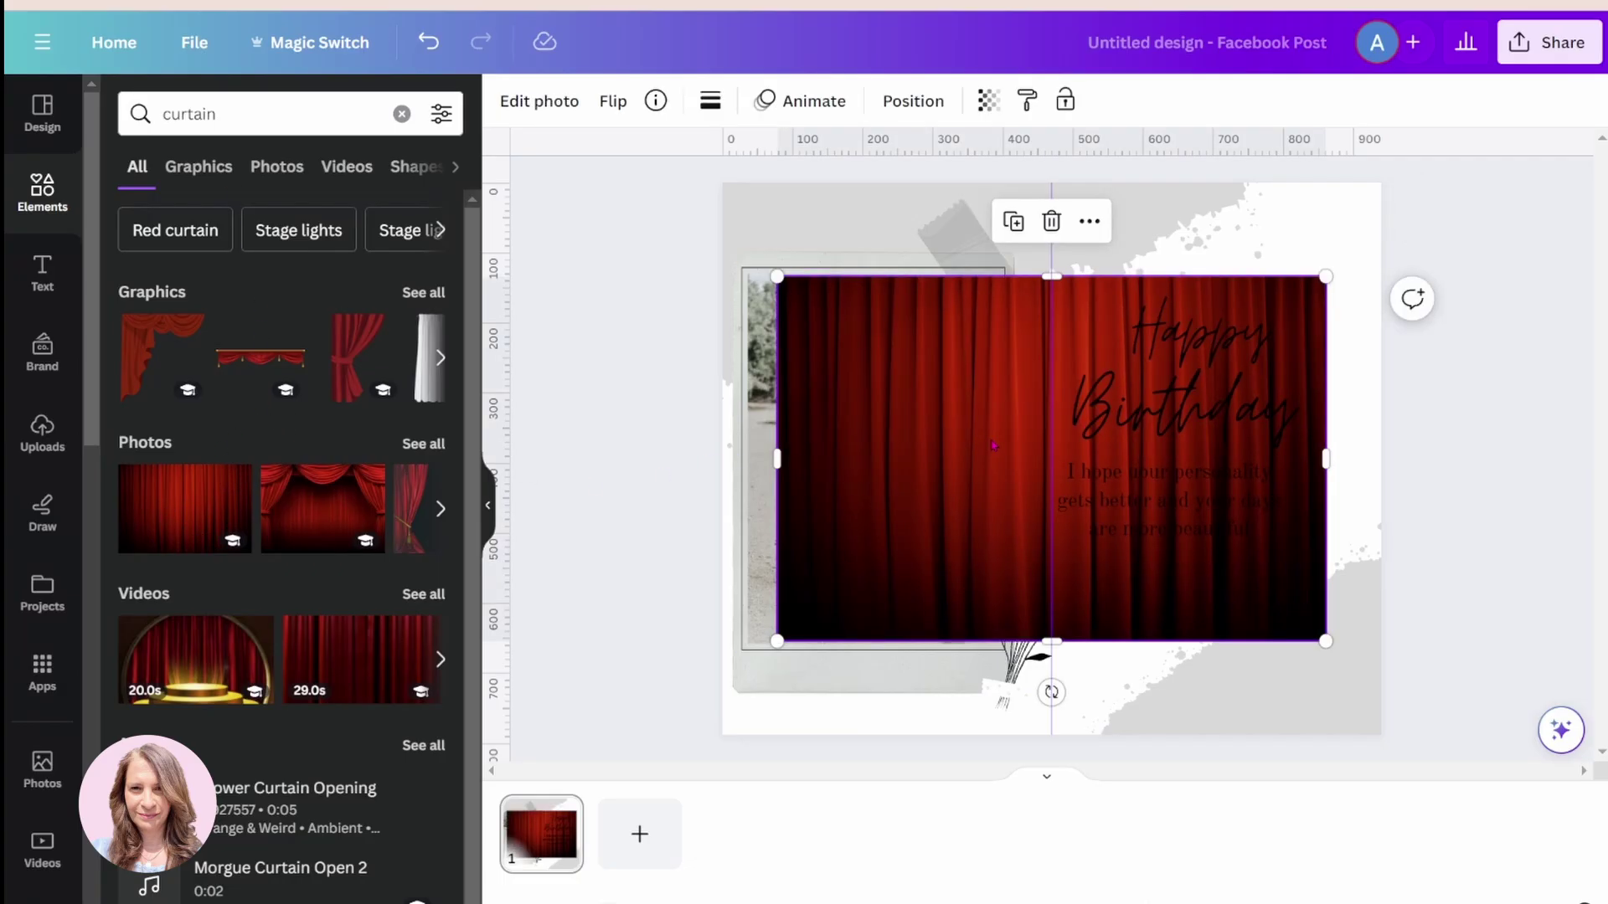
# - Cover the page's left half with the curtain, aligned to the centre guide at full height, and place a duplicate over the right half
pyautogui.moveTo(993, 444); pyautogui.dragTo(708, 343)
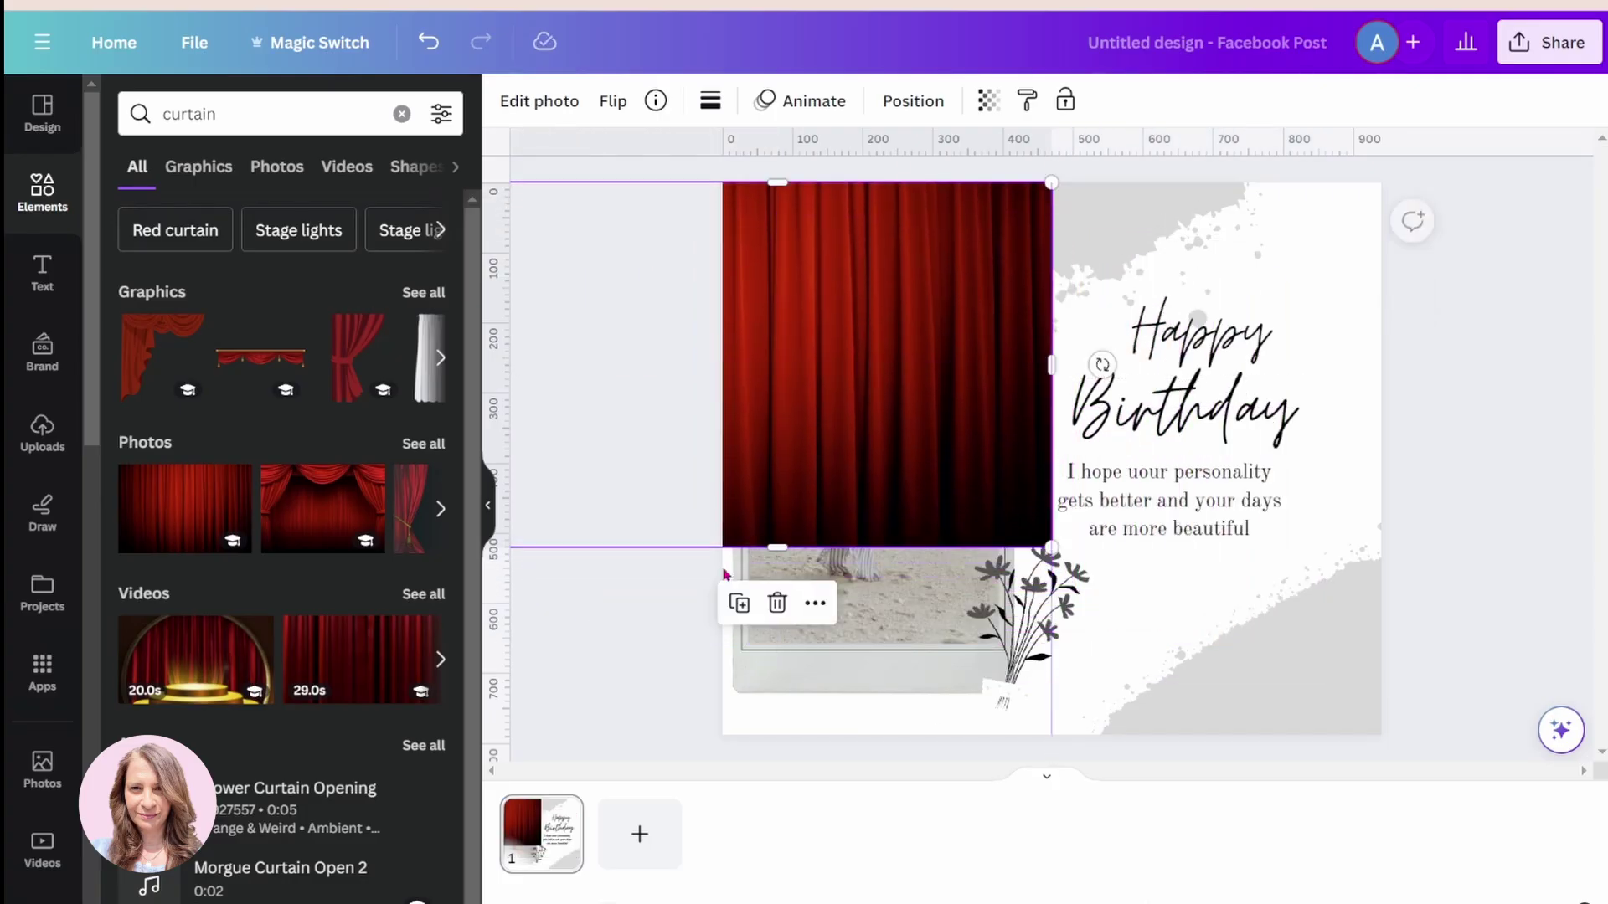
pyautogui.moveTo(772, 549); pyautogui.dragTo(766, 735)
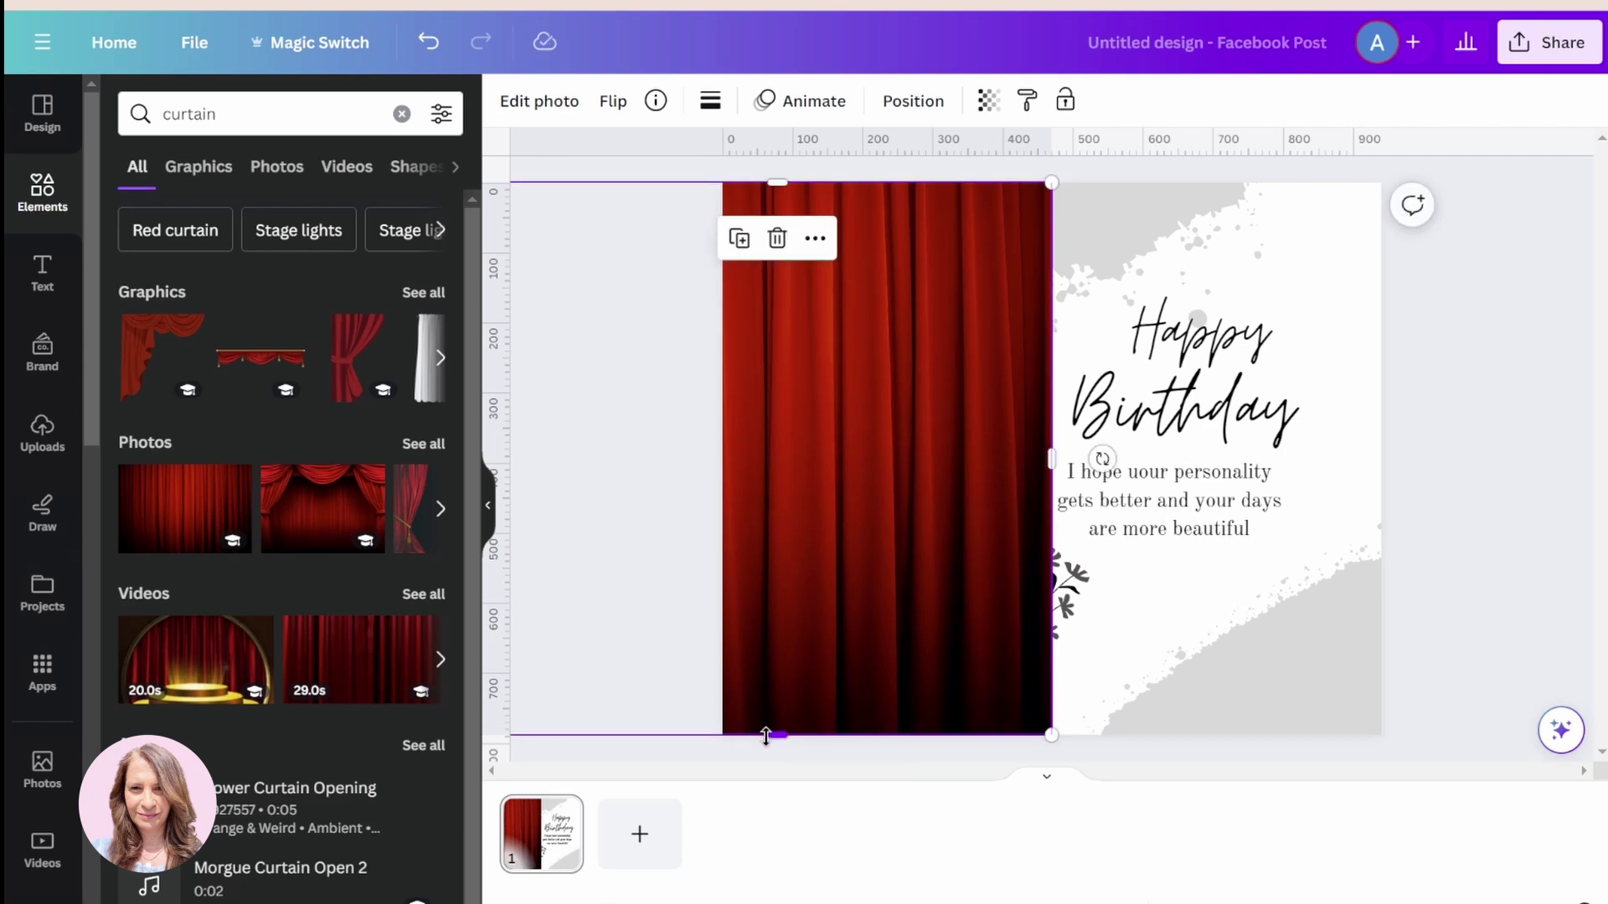
pyautogui.click(743, 240)
pyautogui.moveTo(981, 495); pyautogui.dragTo(1346, 507)
pyautogui.click(671, 489)
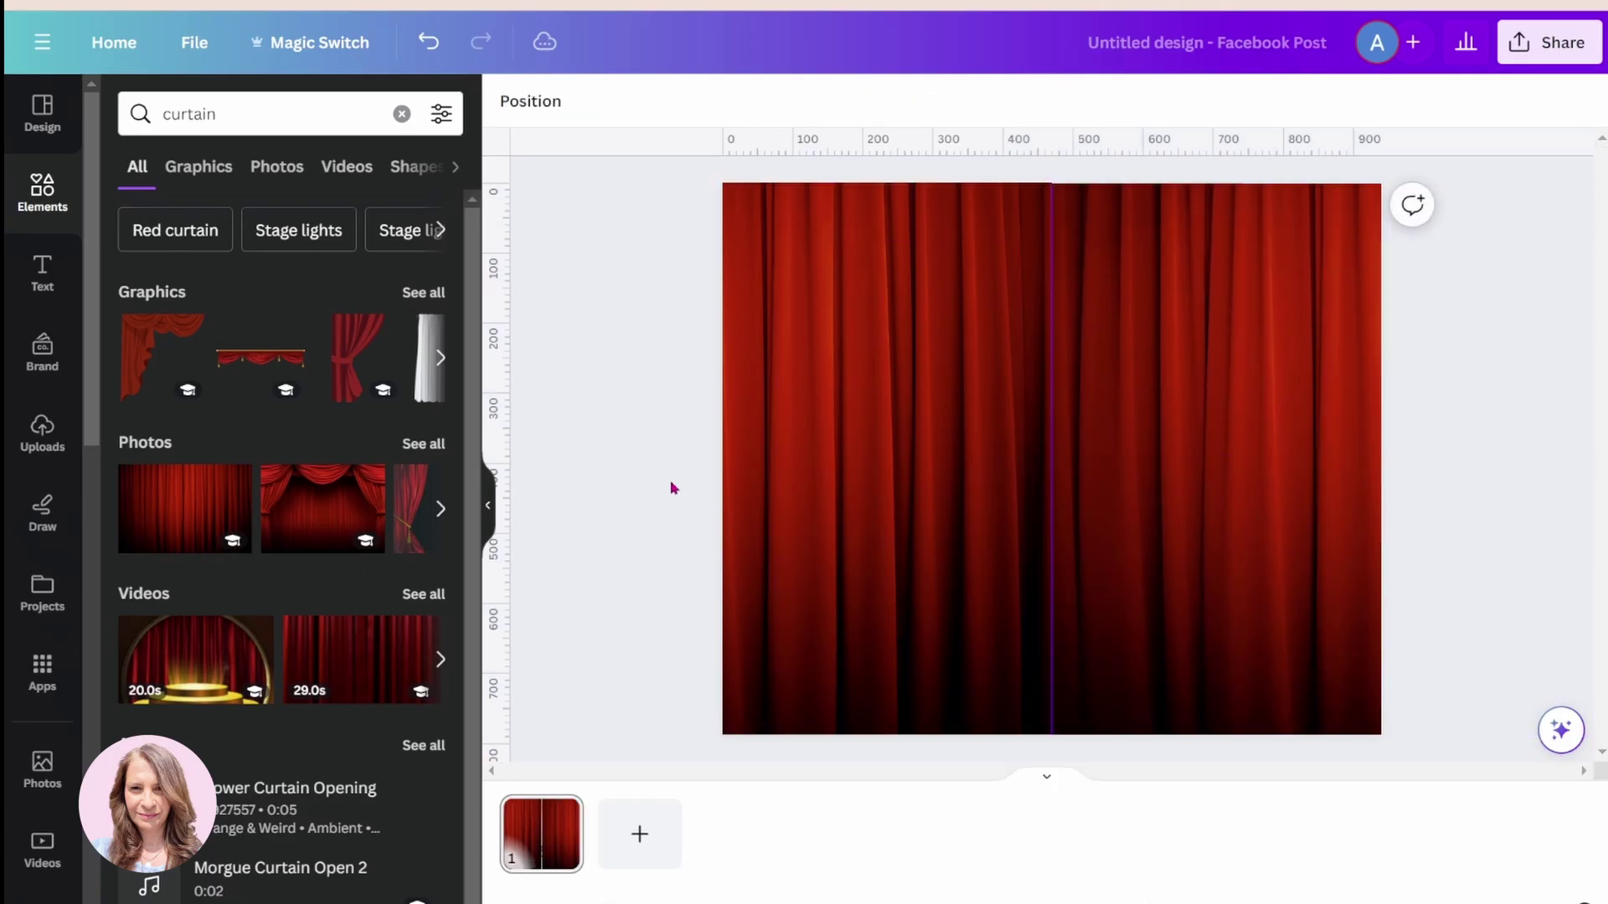
# - Duplicate page 1 with the closed curtains
pyautogui.click(796, 372)
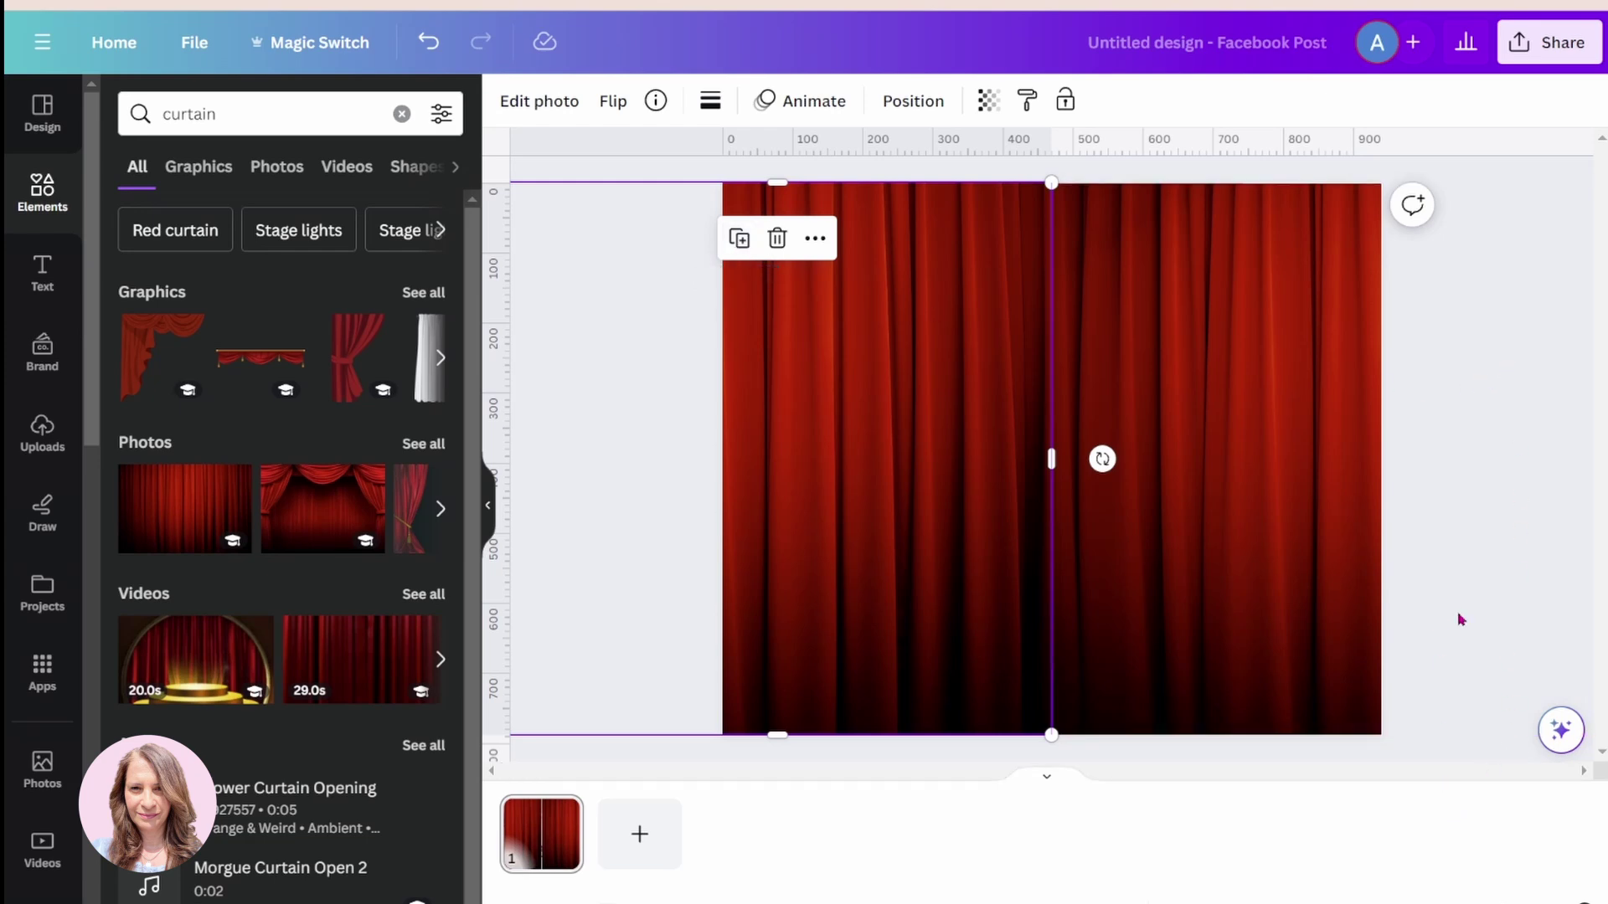
pyautogui.click(560, 814)
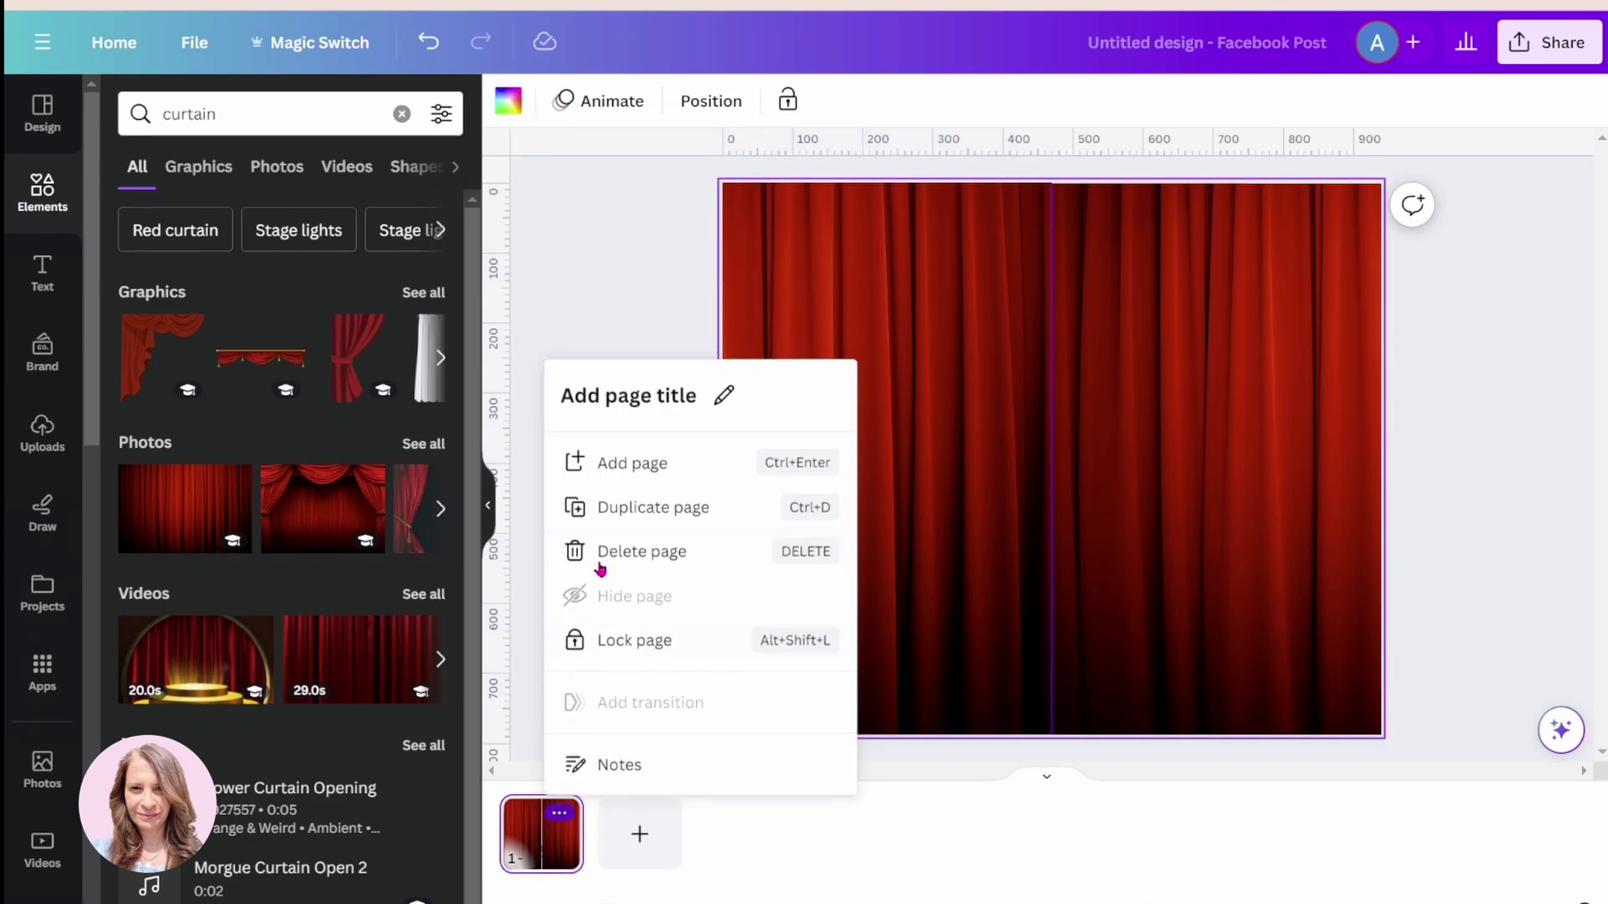
pyautogui.click(600, 507)
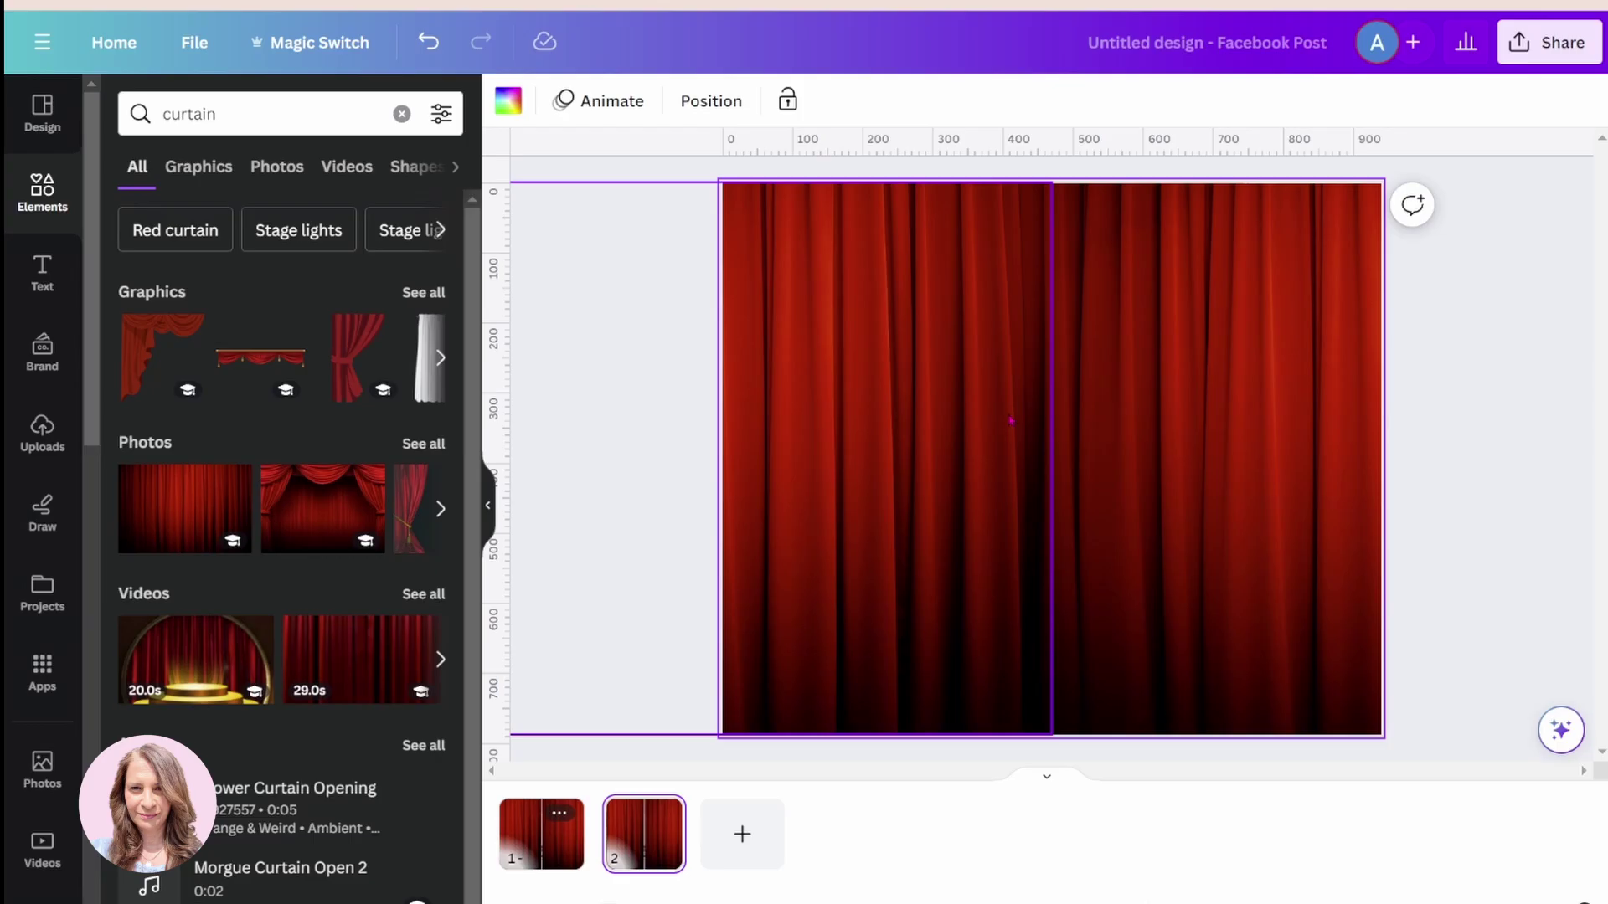
# - Slide the two curtains on page 2 outward horizontally, leaving only a narrow strip of each at the page's side edges
pyautogui.click(1032, 575)
pyautogui.moveTo(1032, 574); pyautogui.dragTo(731, 567)
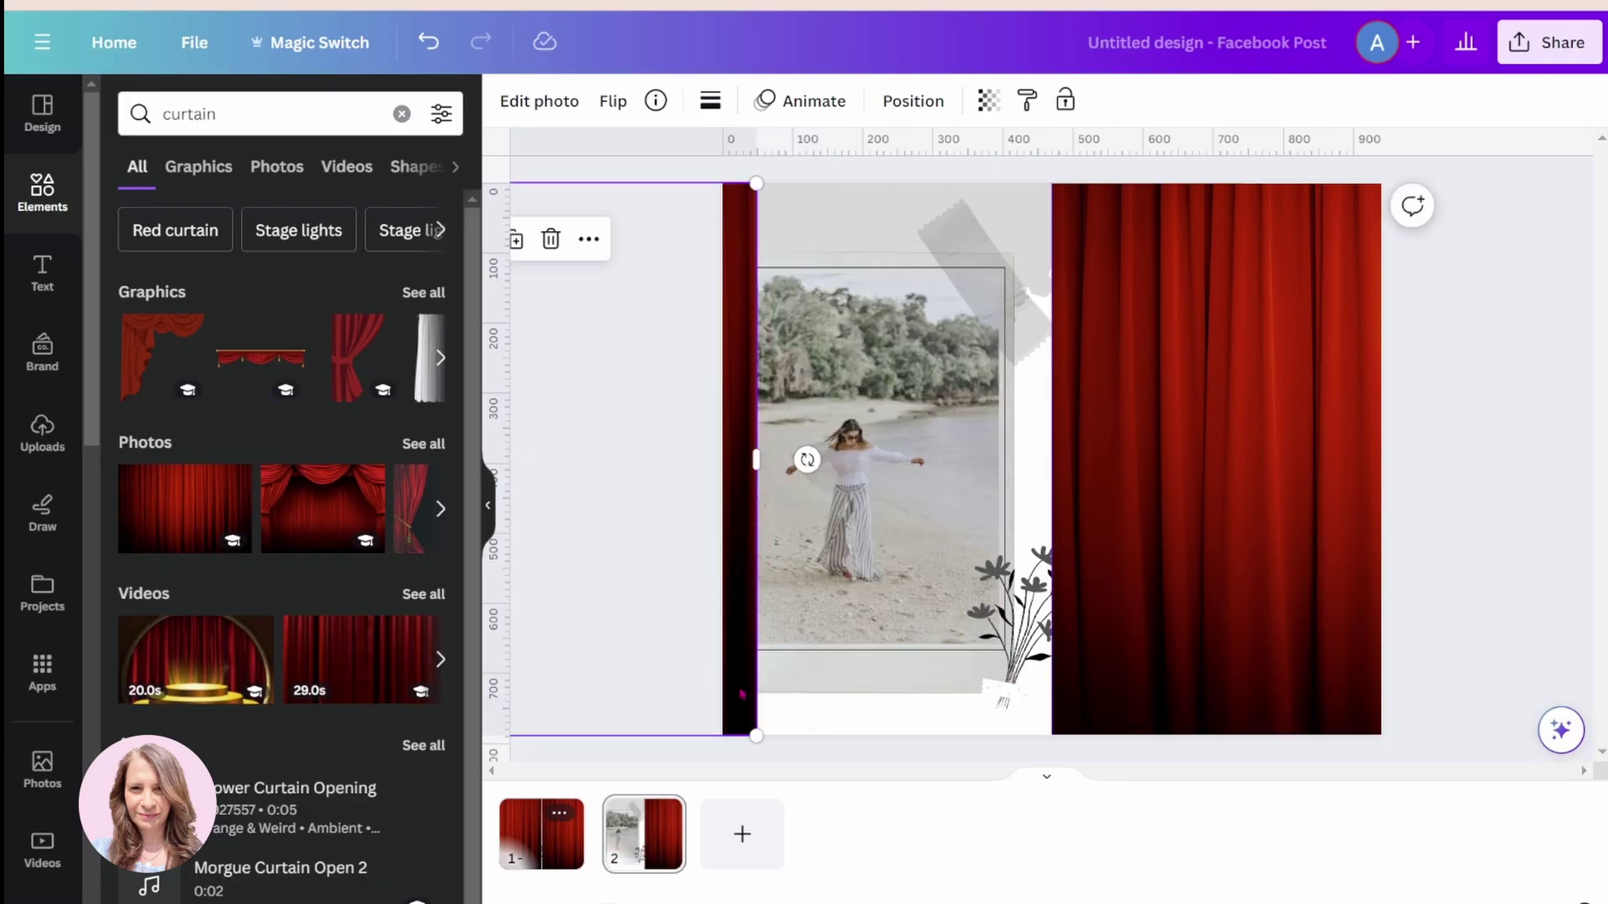
pyautogui.moveTo(1083, 710); pyautogui.dragTo(1369, 711)
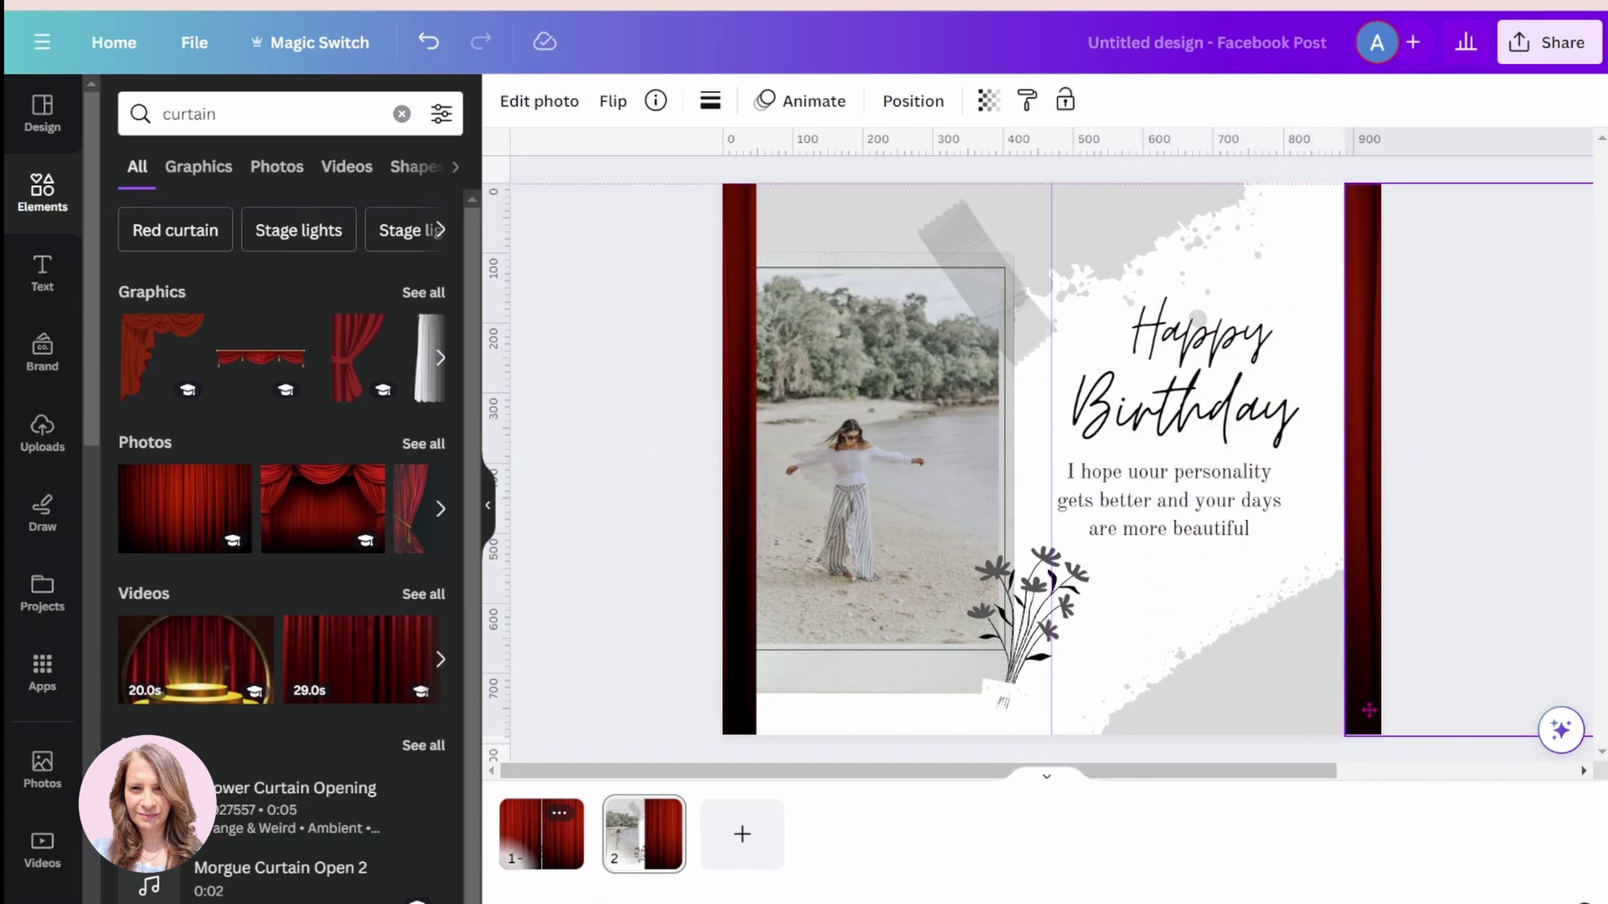
pyautogui.moveTo(1369, 711); pyautogui.dragTo(1369, 711)
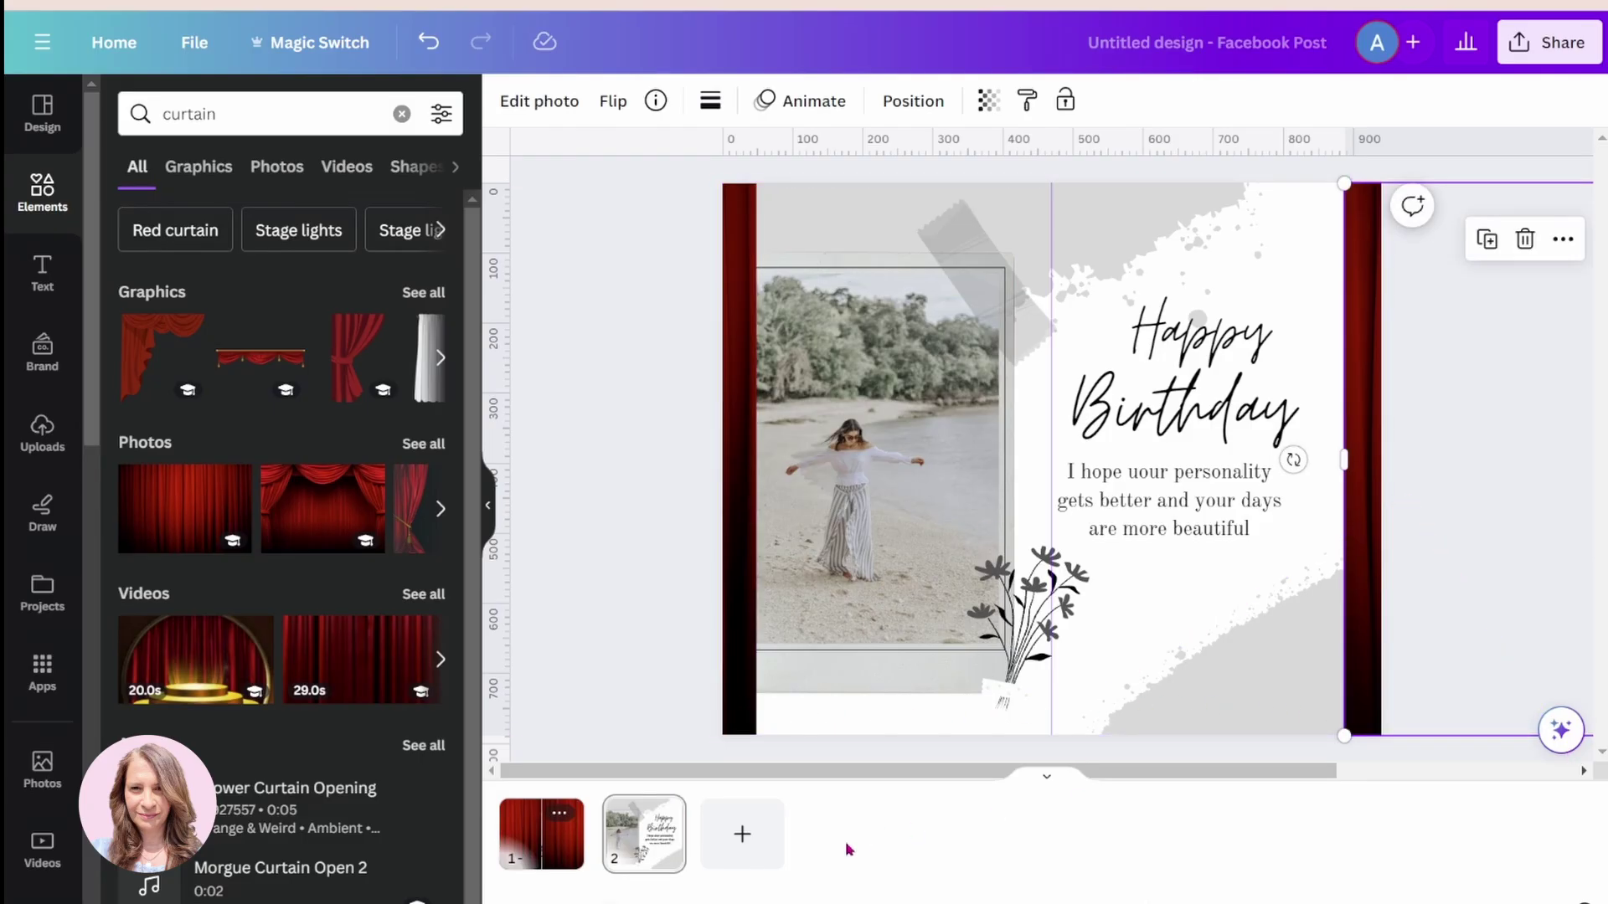
# - Duplicate page 2 with the opened curtains
pyautogui.click(658, 850)
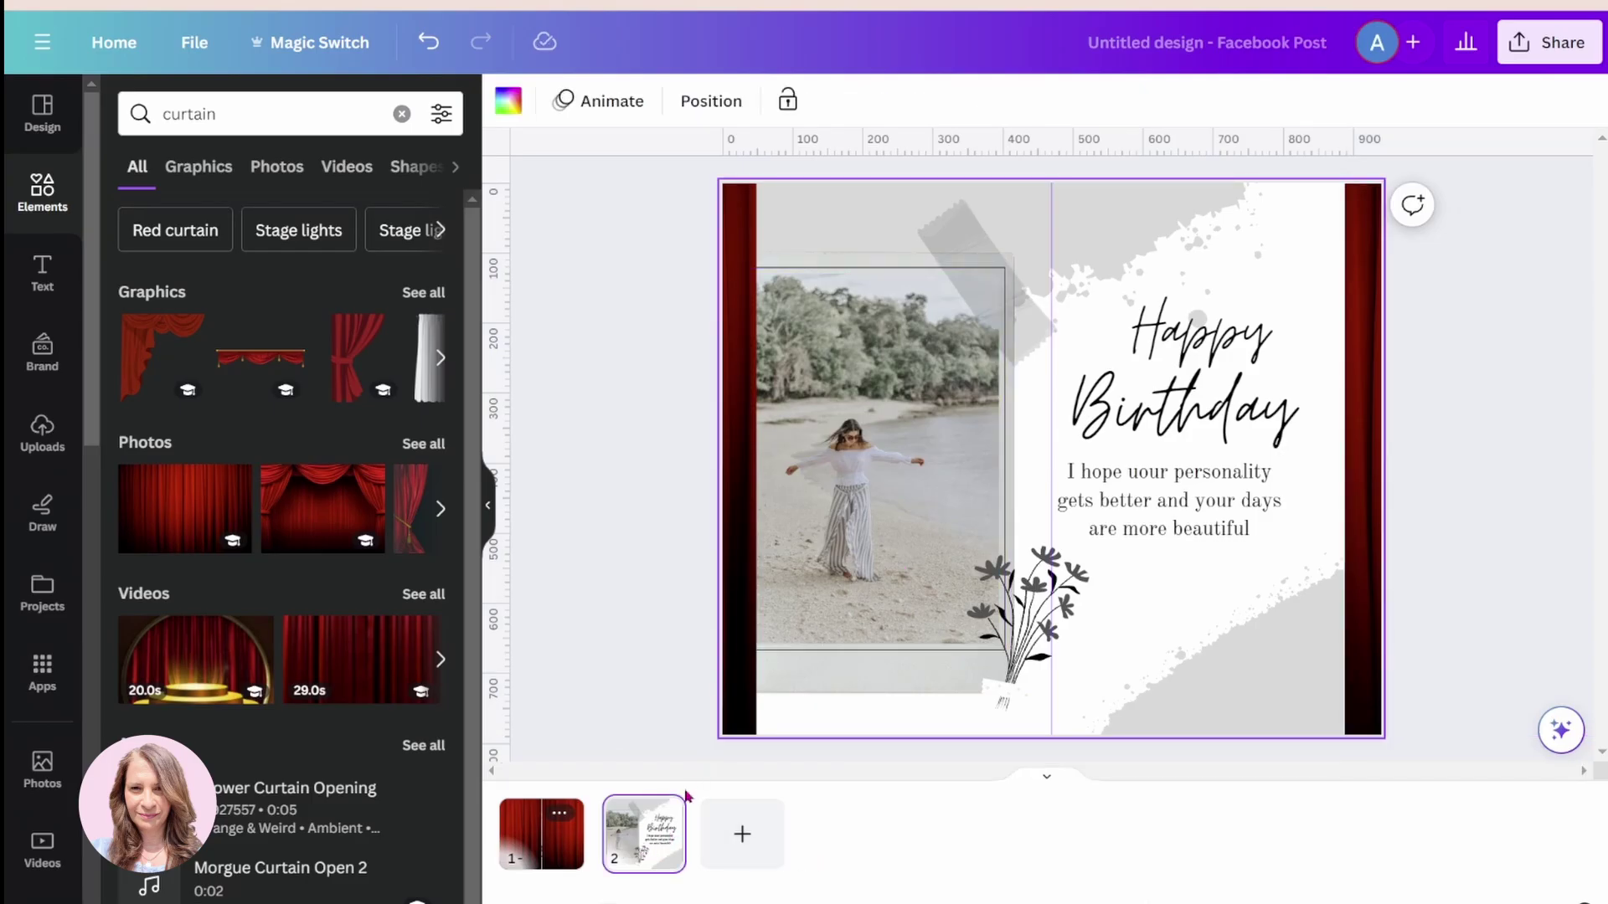
pyautogui.click(661, 813)
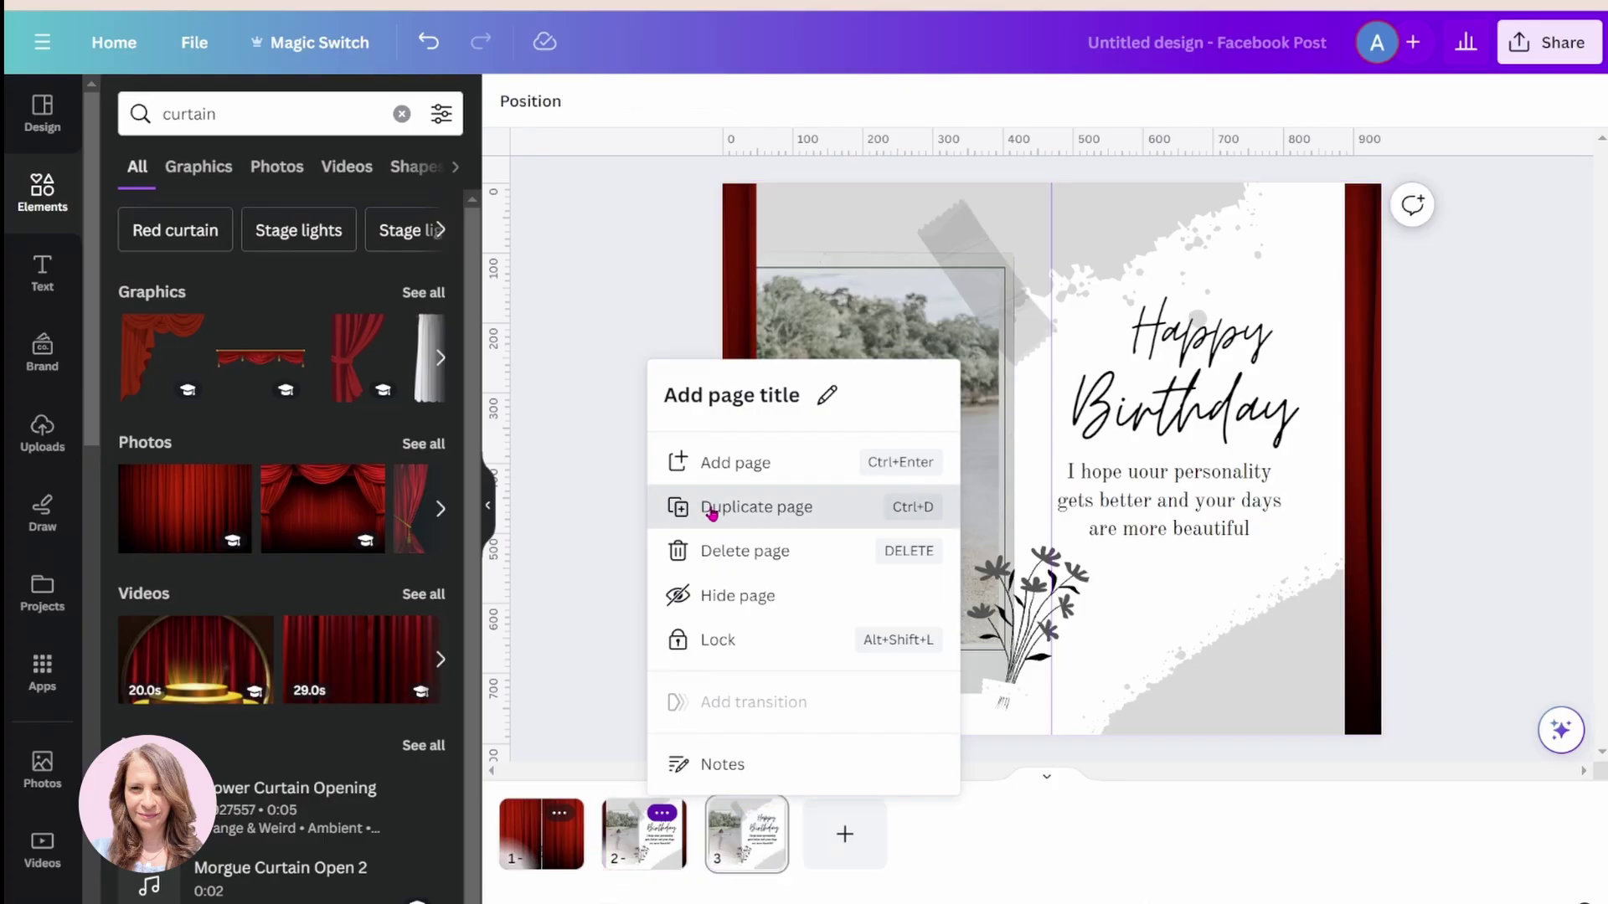
pyautogui.click(711, 509)
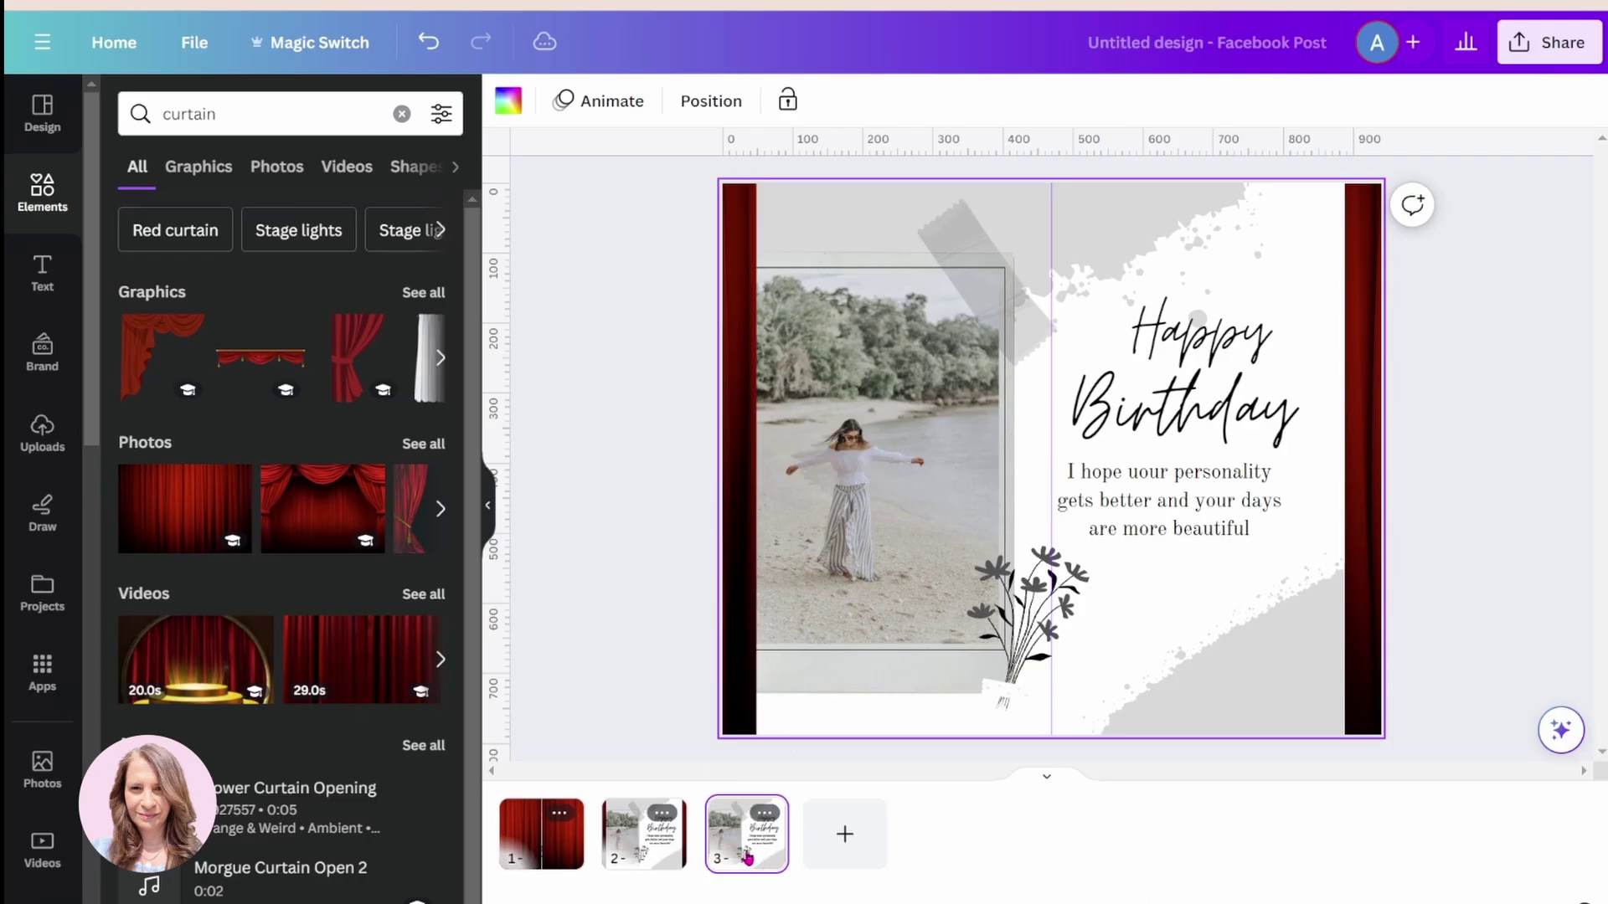
# - Slide both curtains on page 3 back together so they meet at the centre guide, and duplicate that page as page 4
pyautogui.click(746, 717)
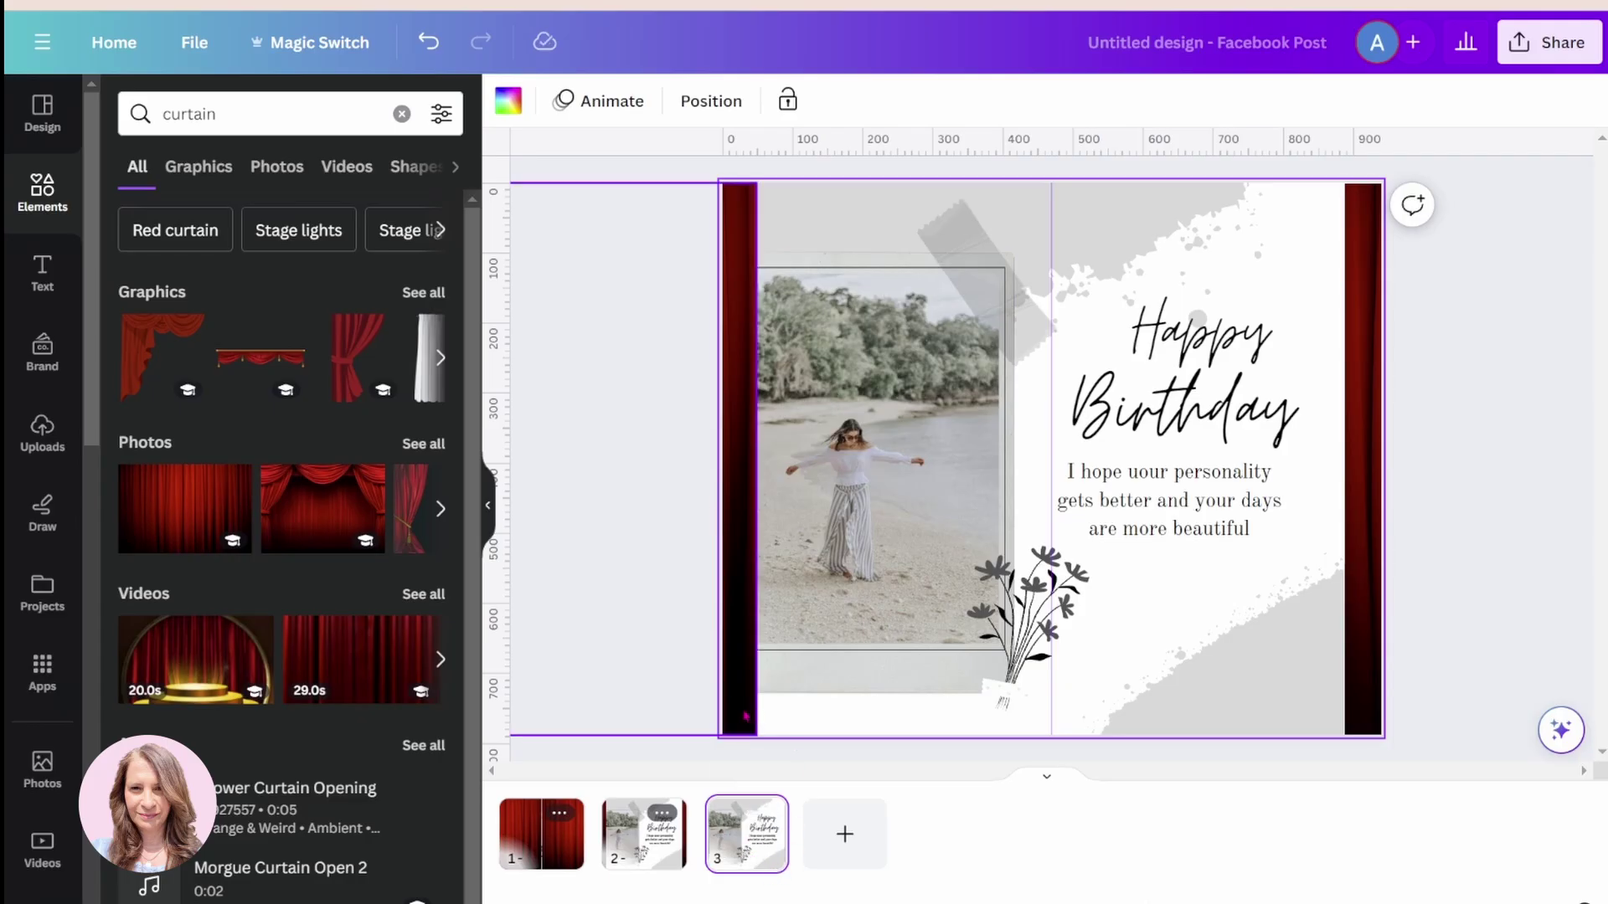
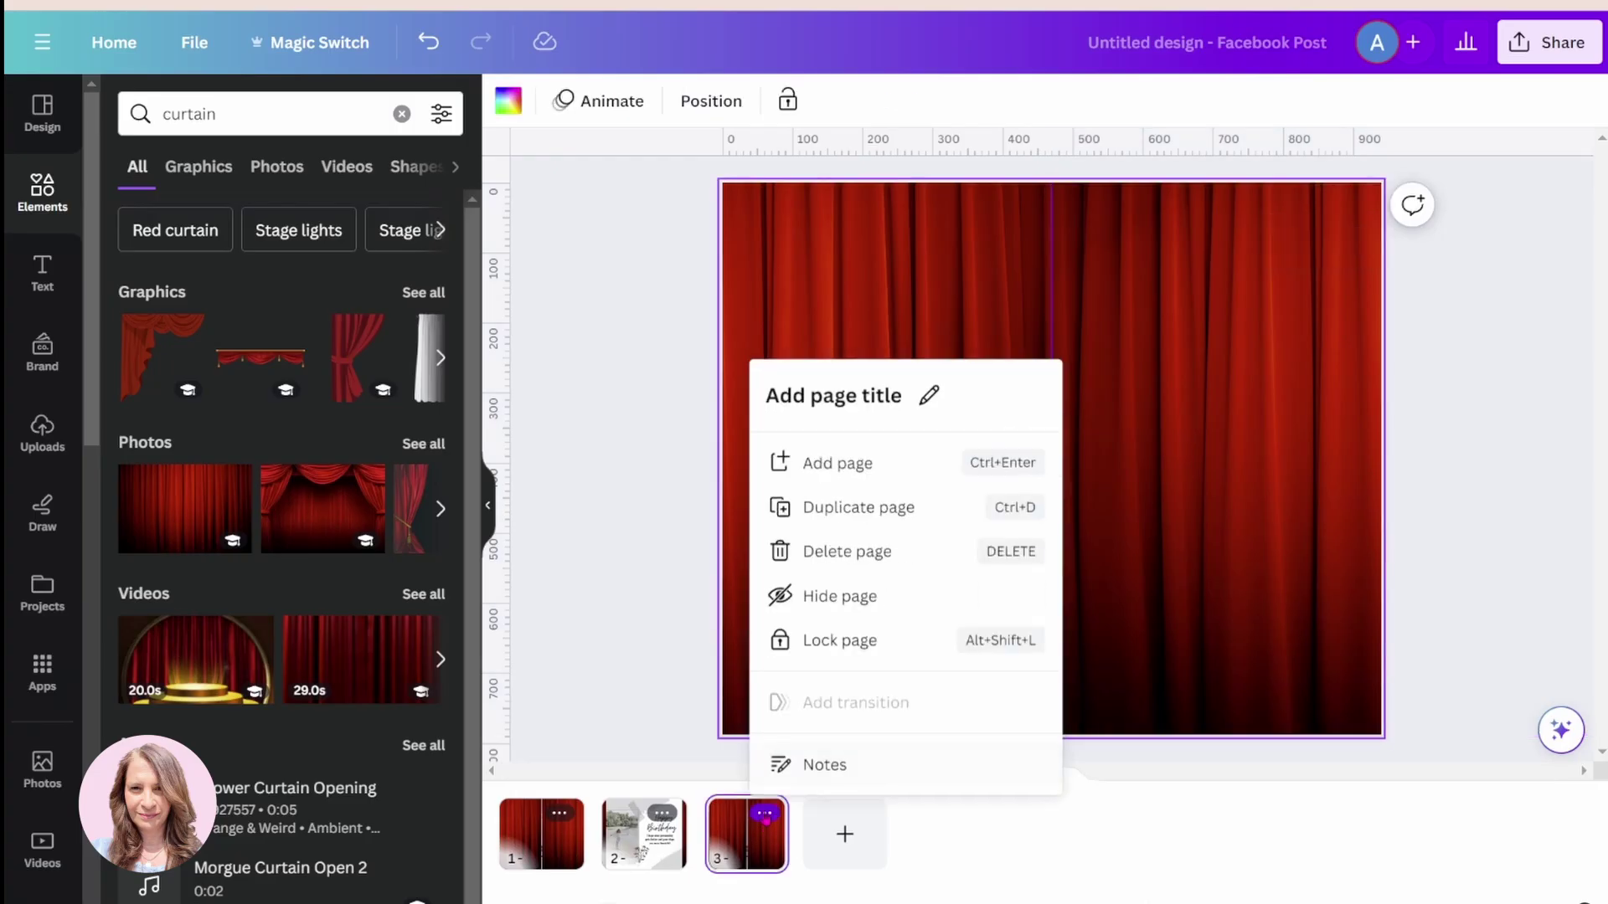
pyautogui.click(812, 508)
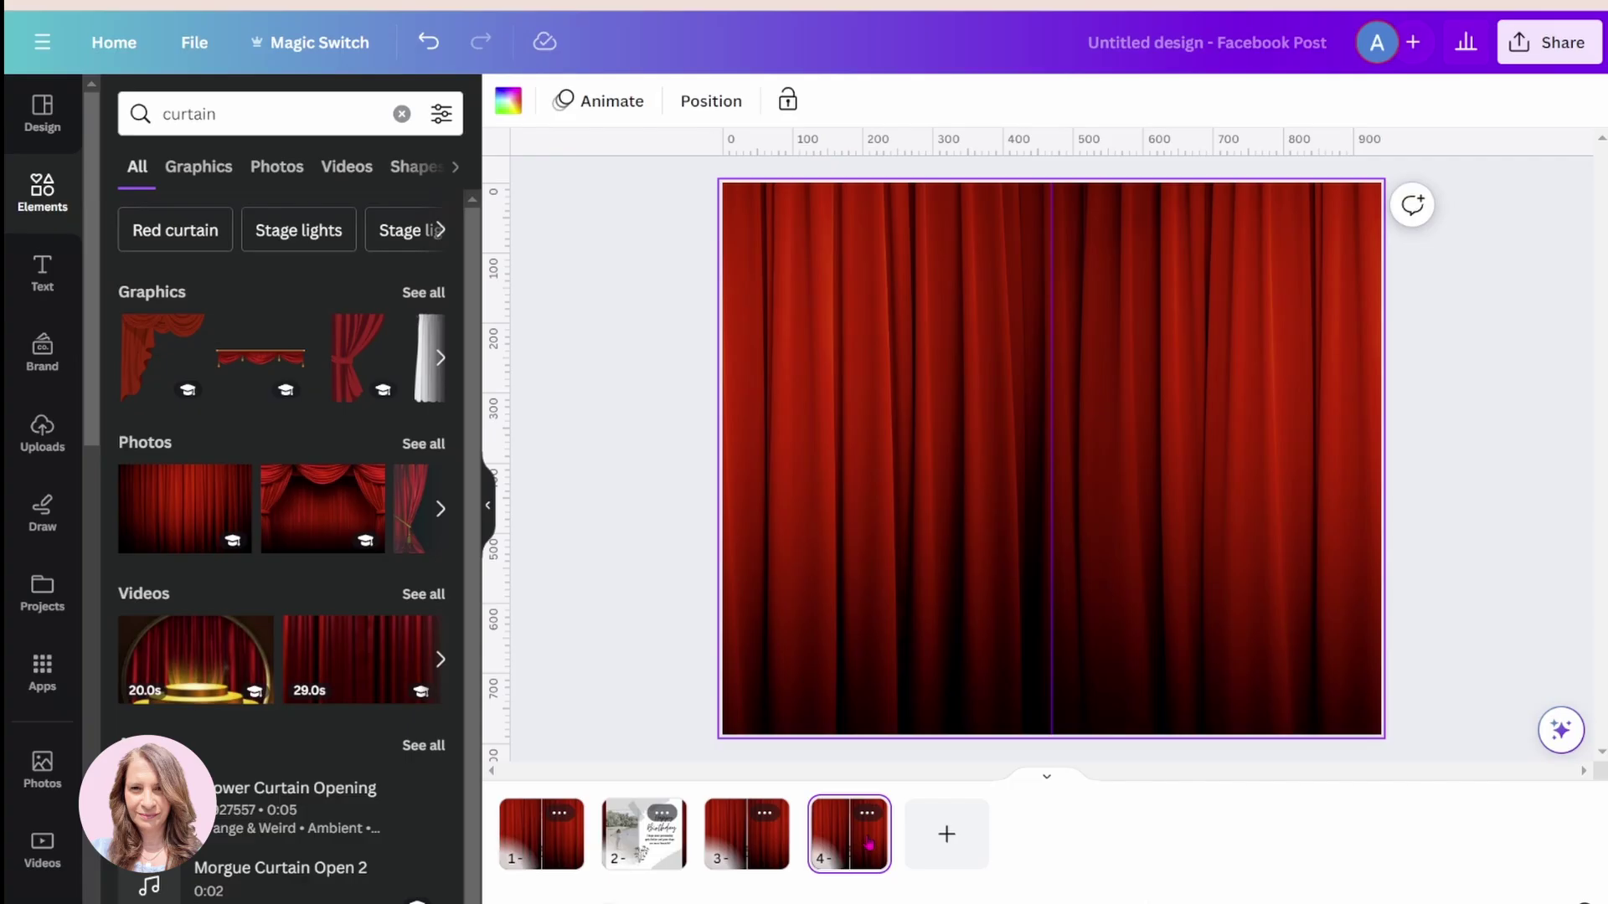
pyautogui.click(731, 608)
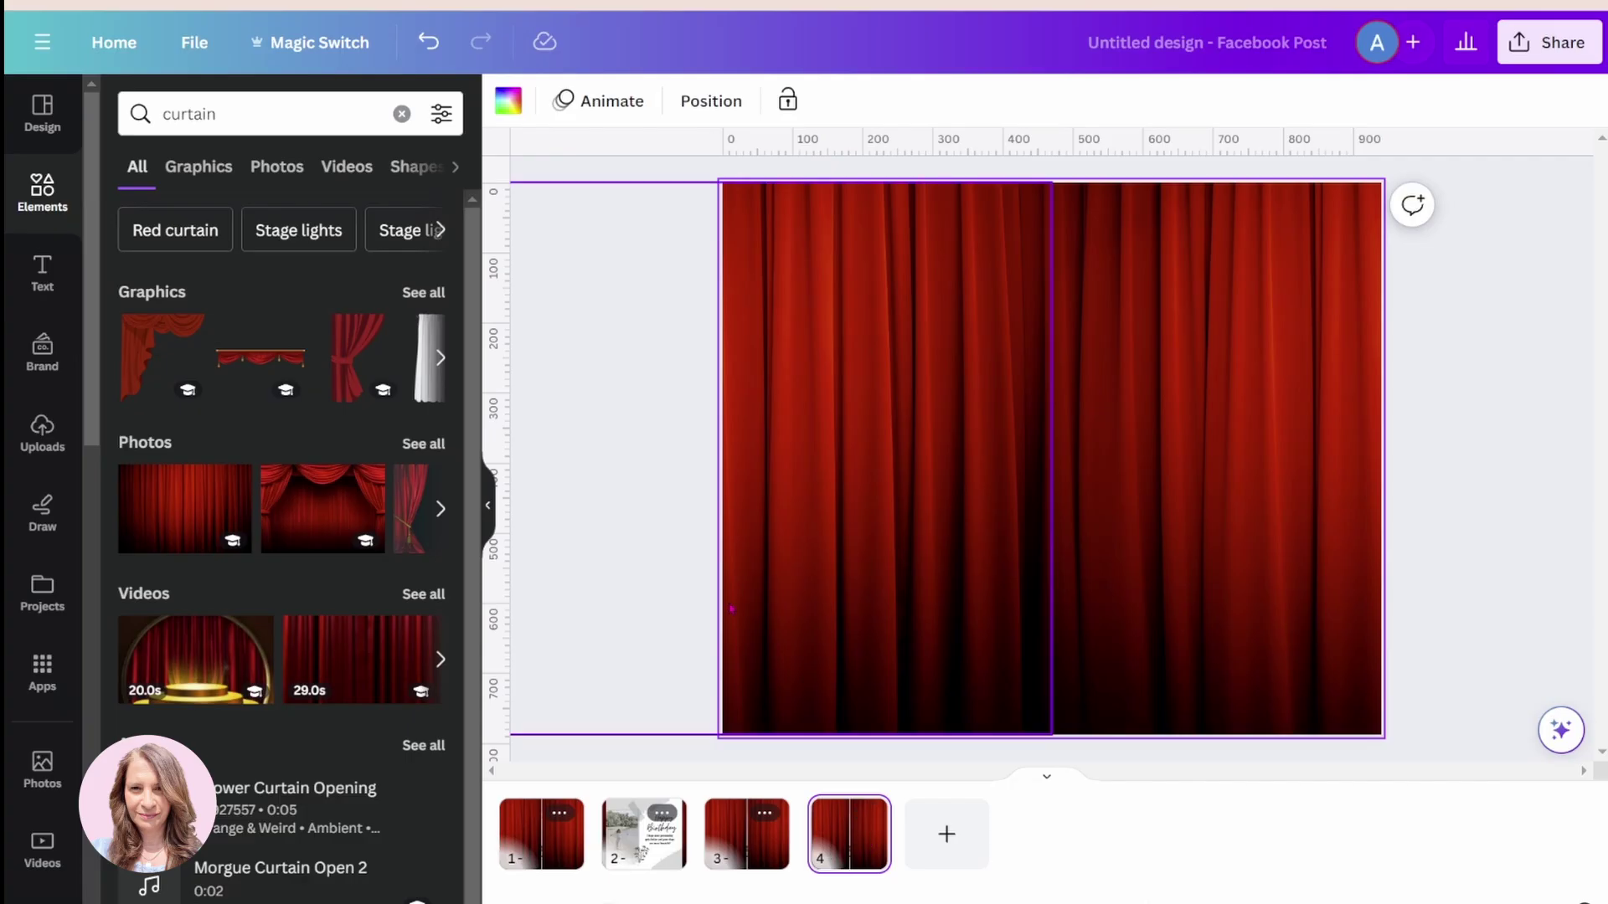
# - Add a subheading to page 4 reading "All the best for a year full of good health, laughter and prosperity"
pyautogui.click(35, 204)
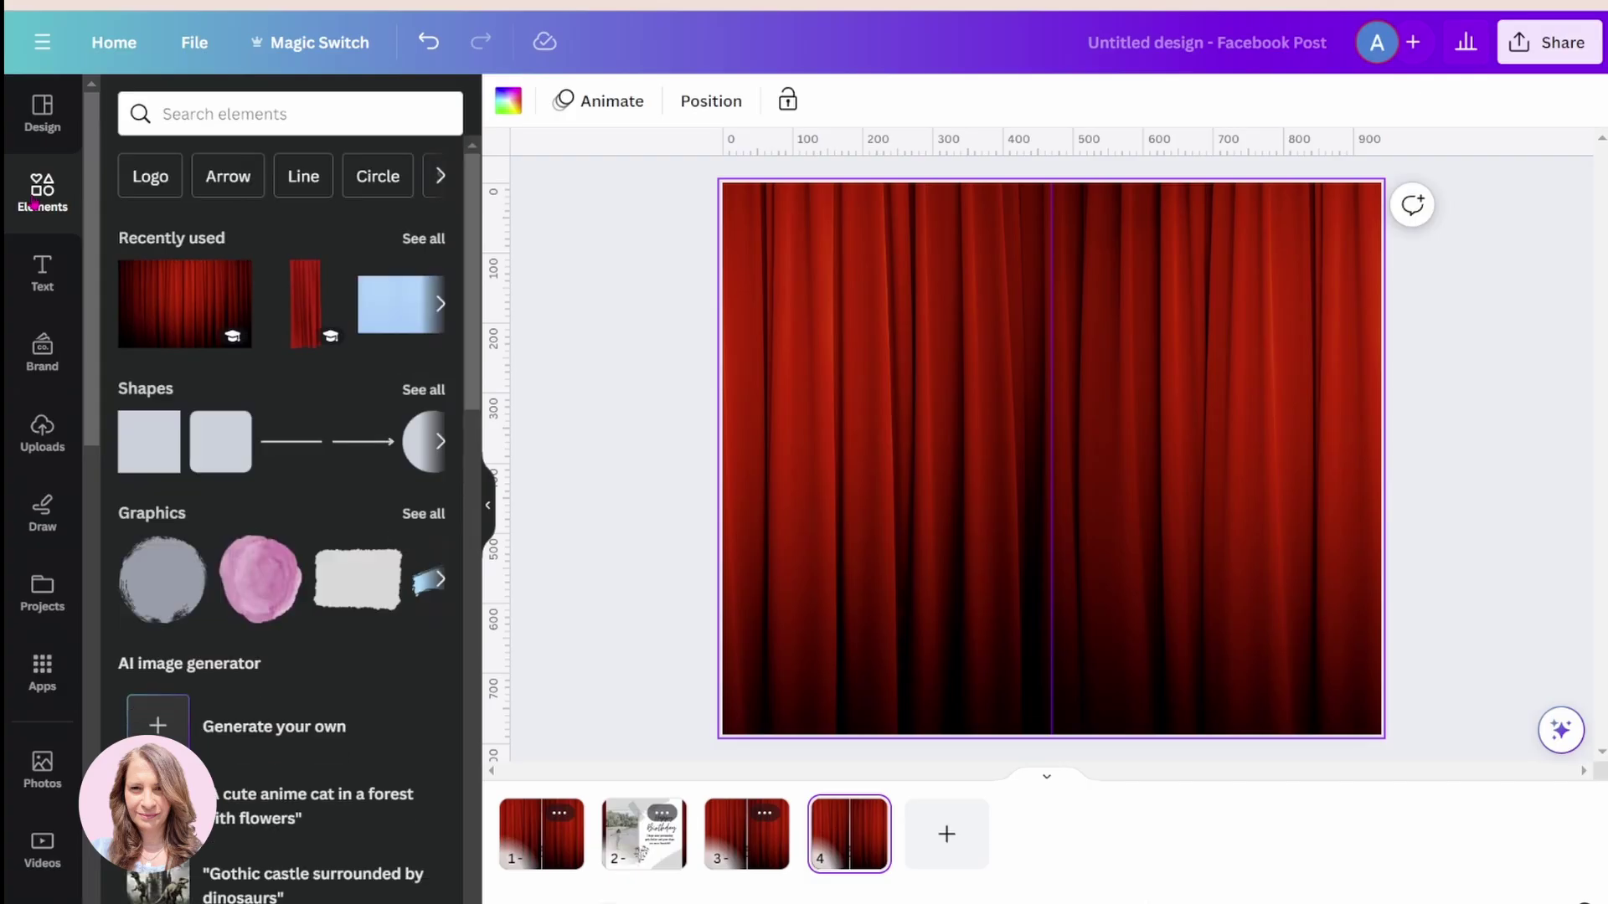
pyautogui.click(42, 269)
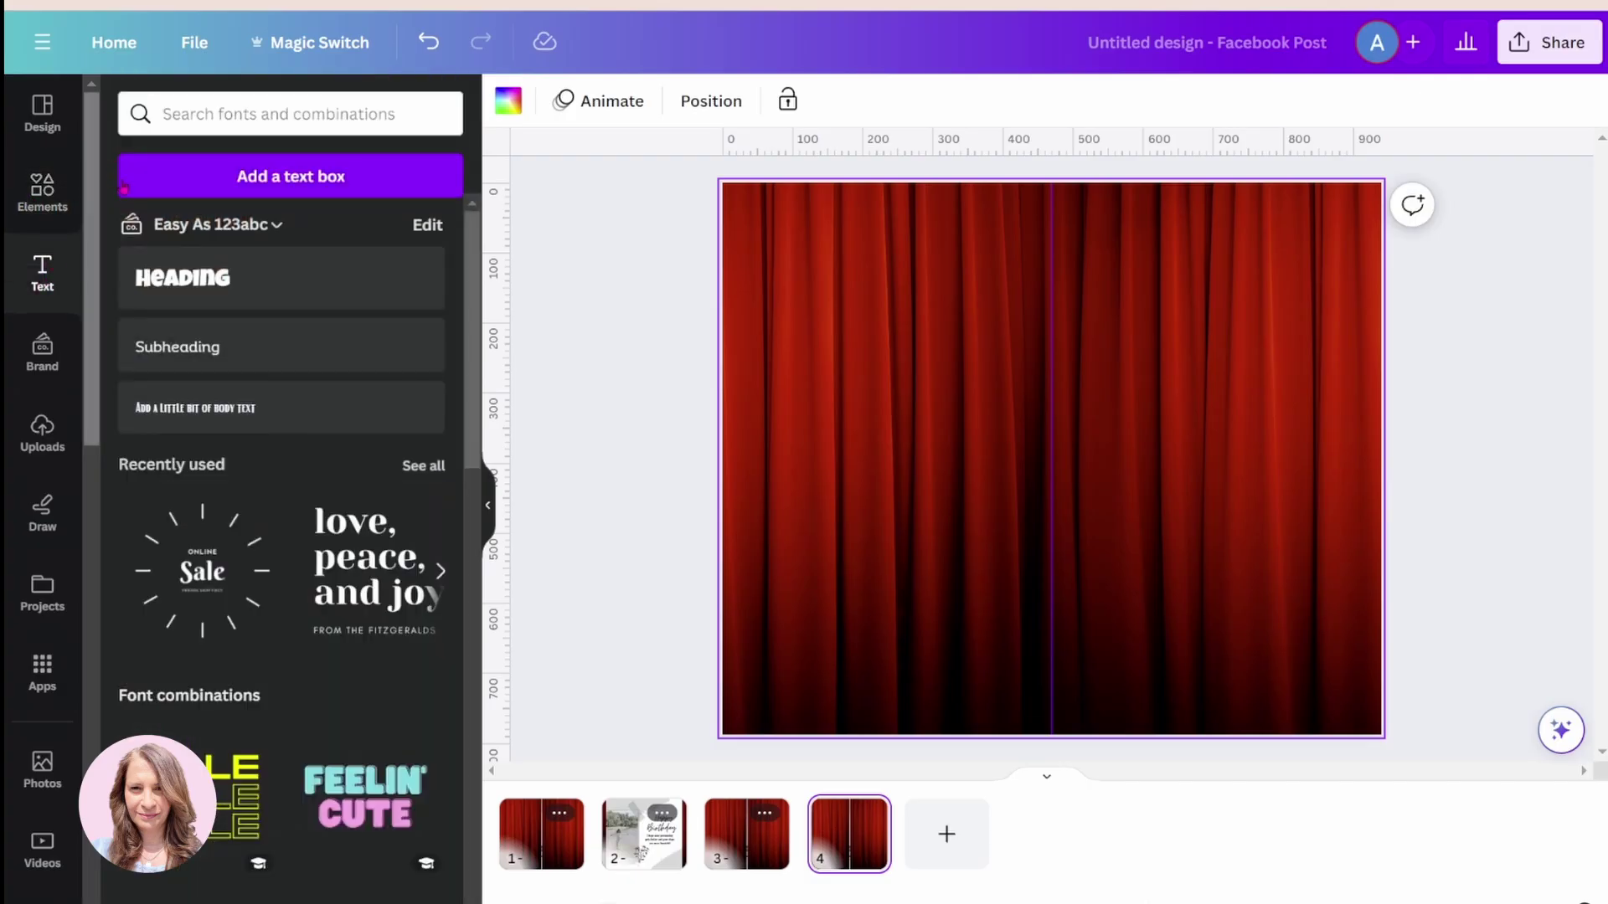
pyautogui.click(177, 355)
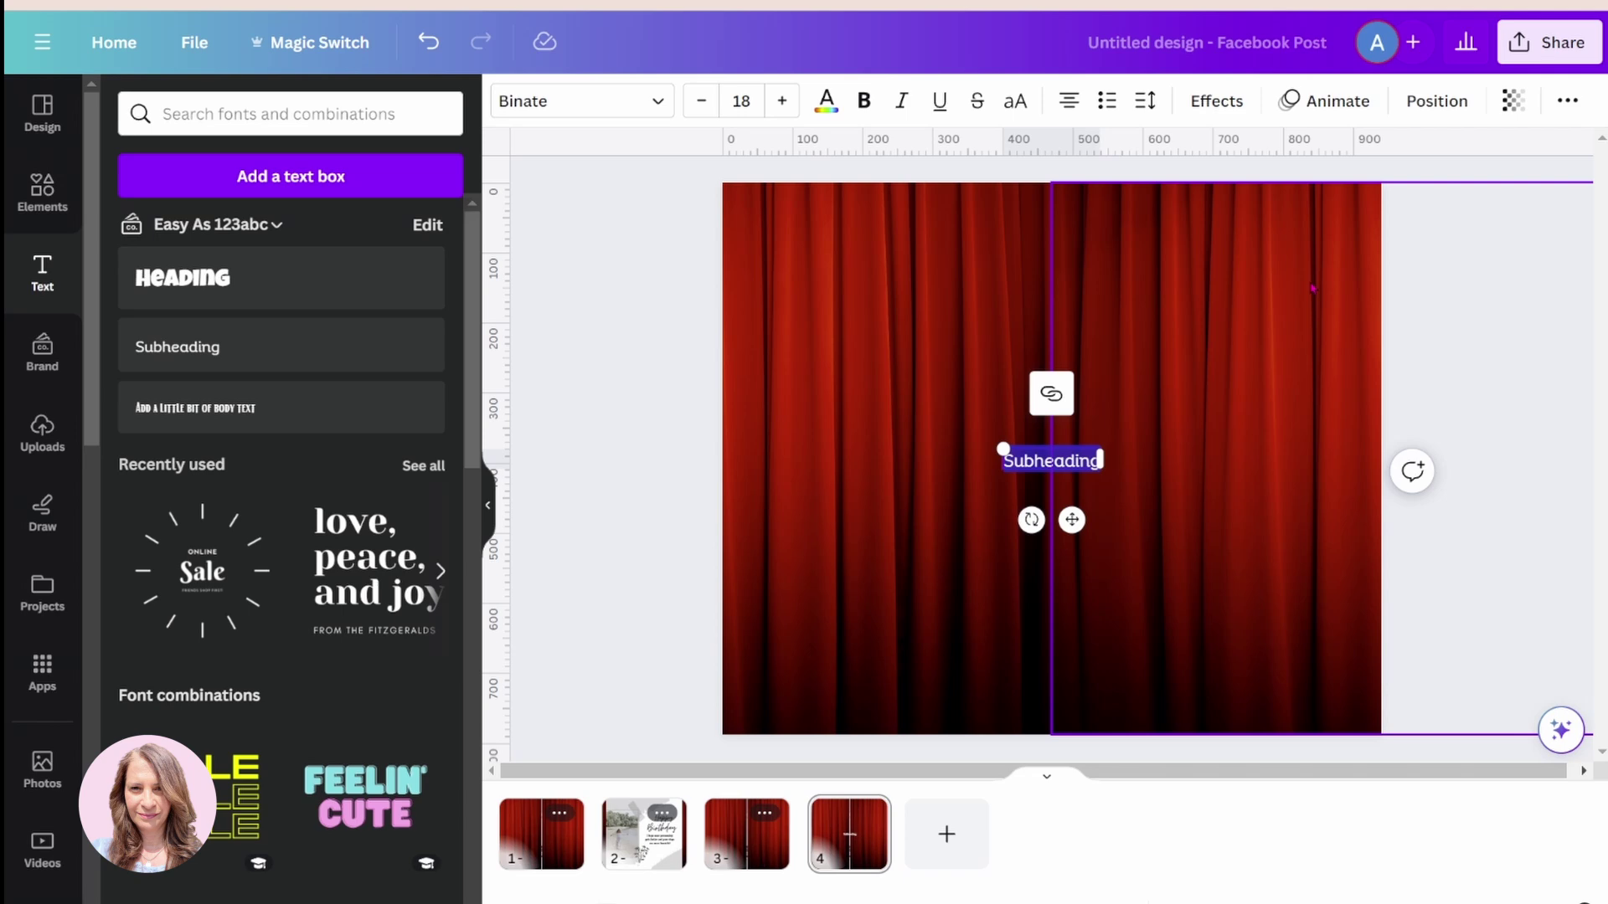
pyautogui.write('All')
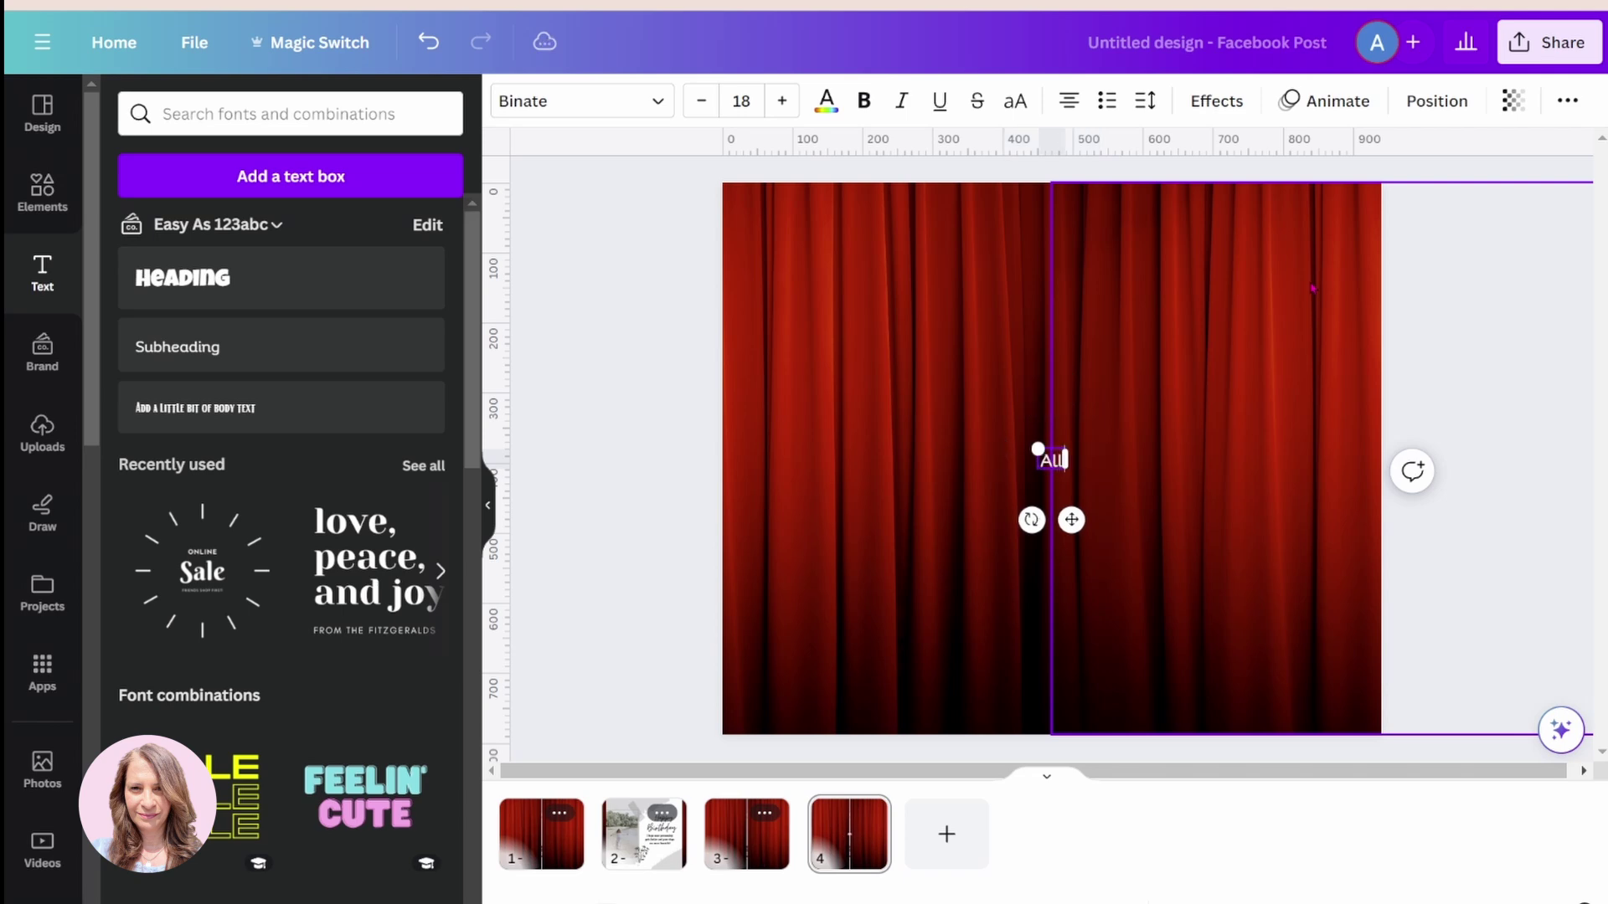
pyautogui.write(' the best f')
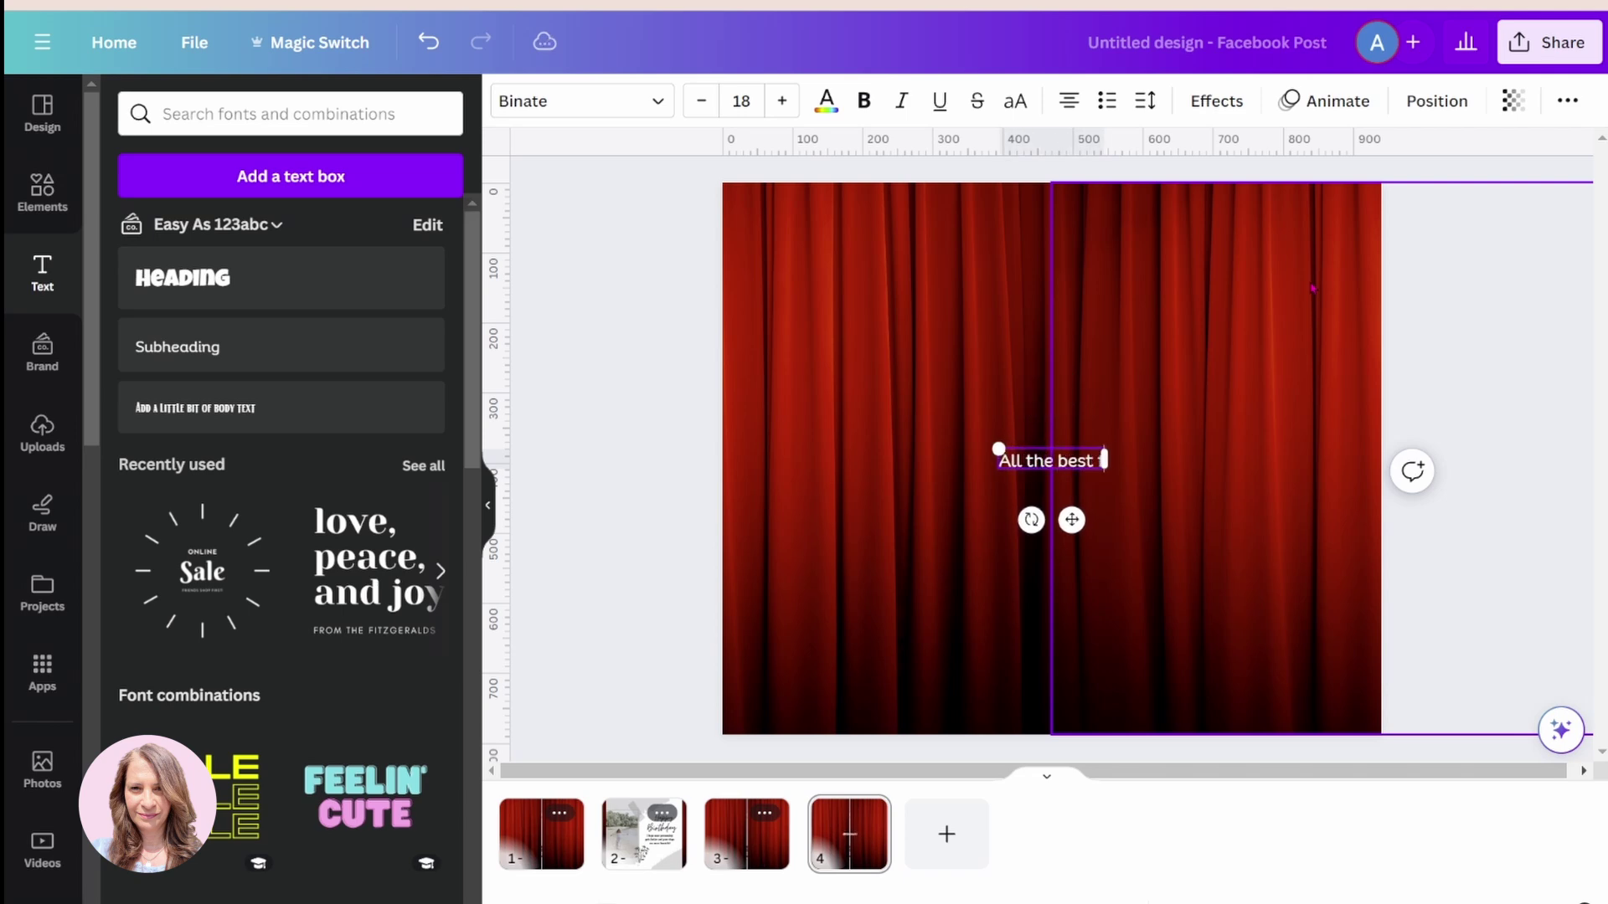
pyautogui.write('or a year fu')
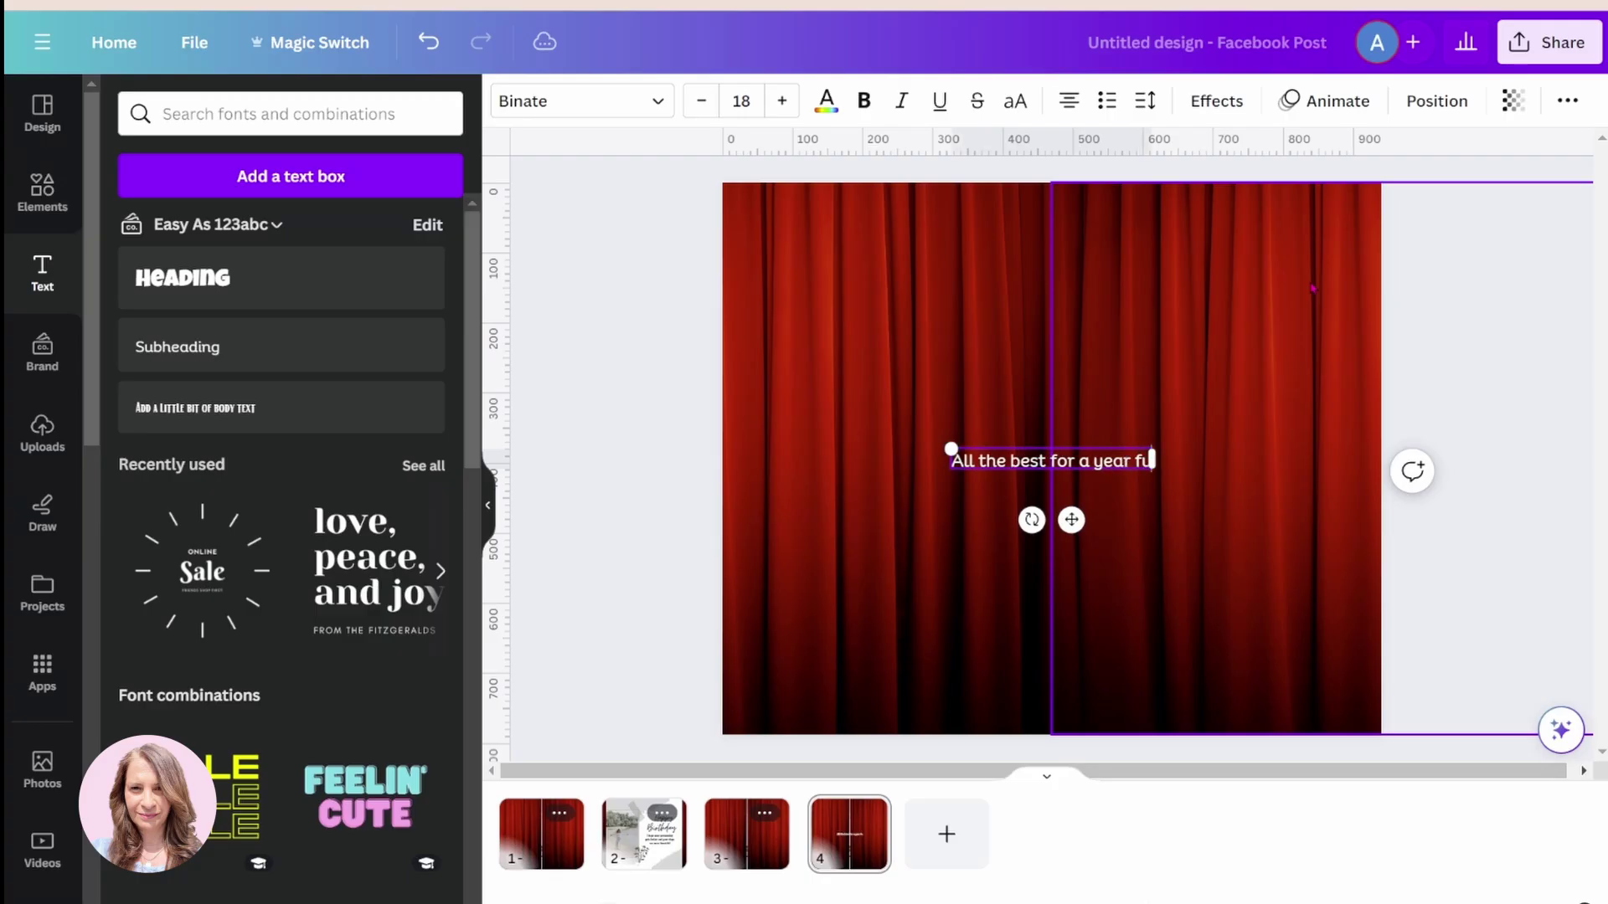
pyautogui.write('ll of pr')
pyautogui.press('BackSpace')
pyautogui.press('BackSpace')
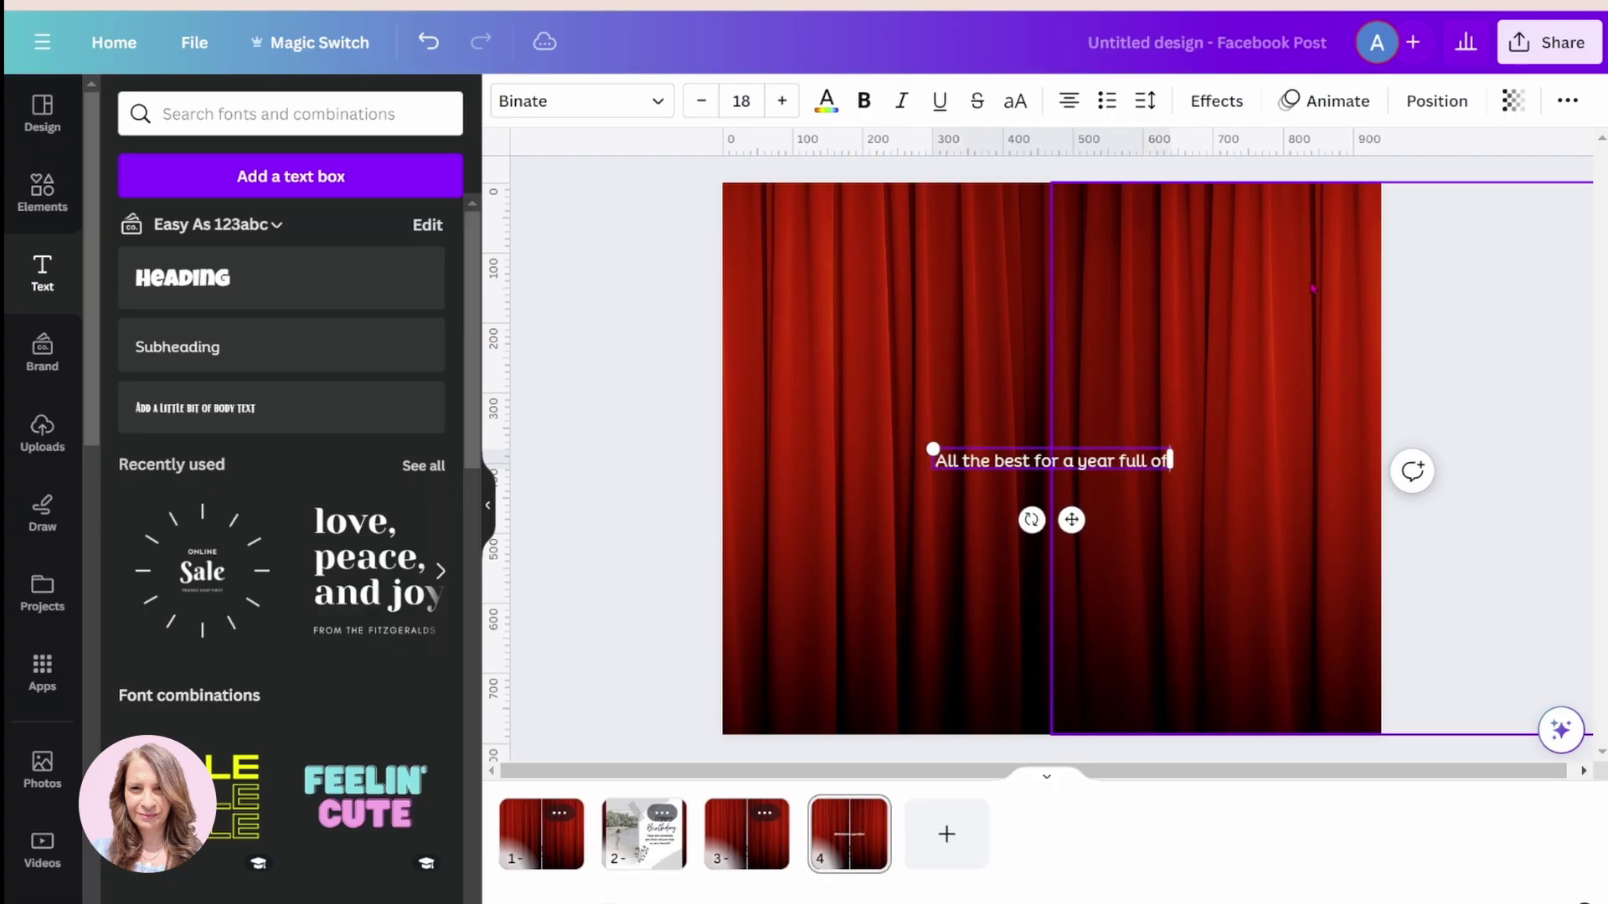
pyautogui.write('good health')
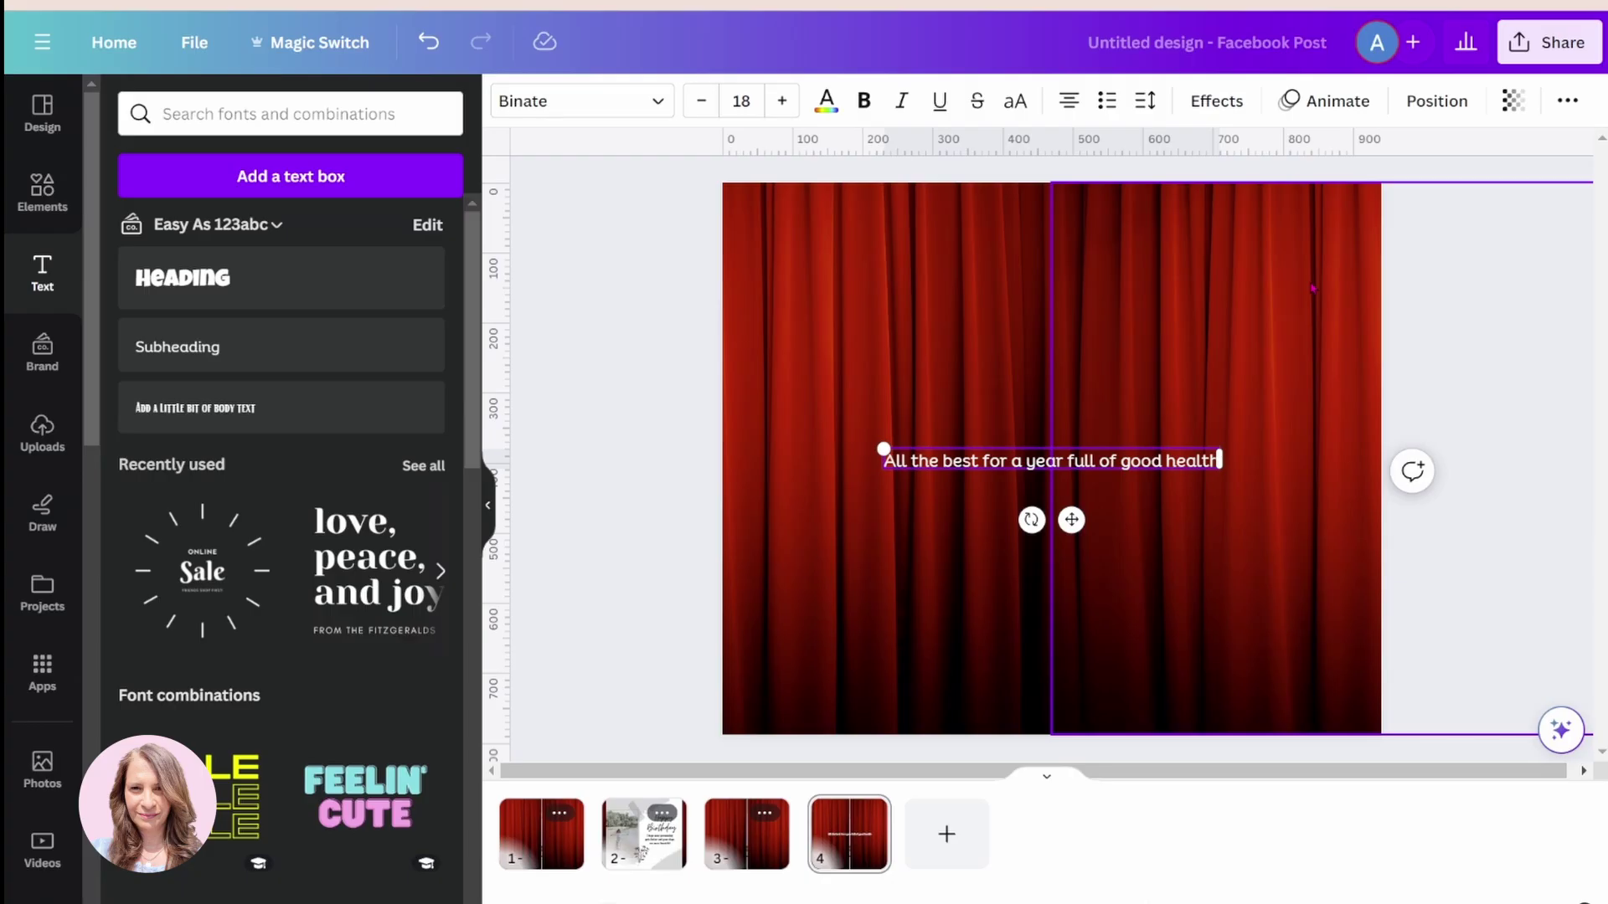
pyautogui.write(', laughter')
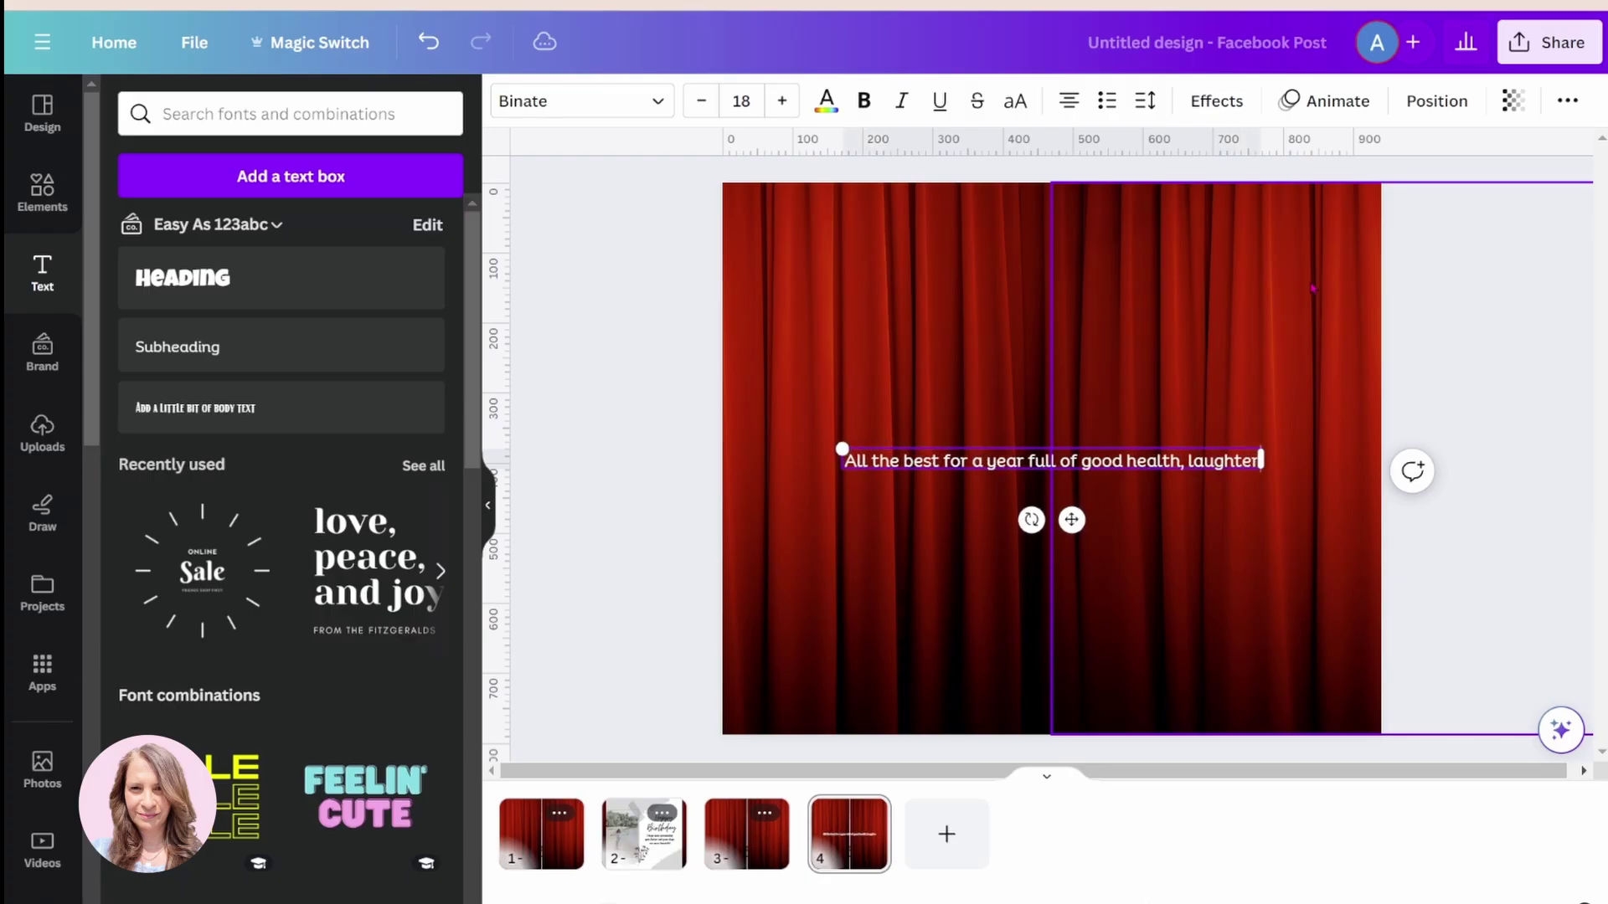
pyautogui.write(' and prosper')
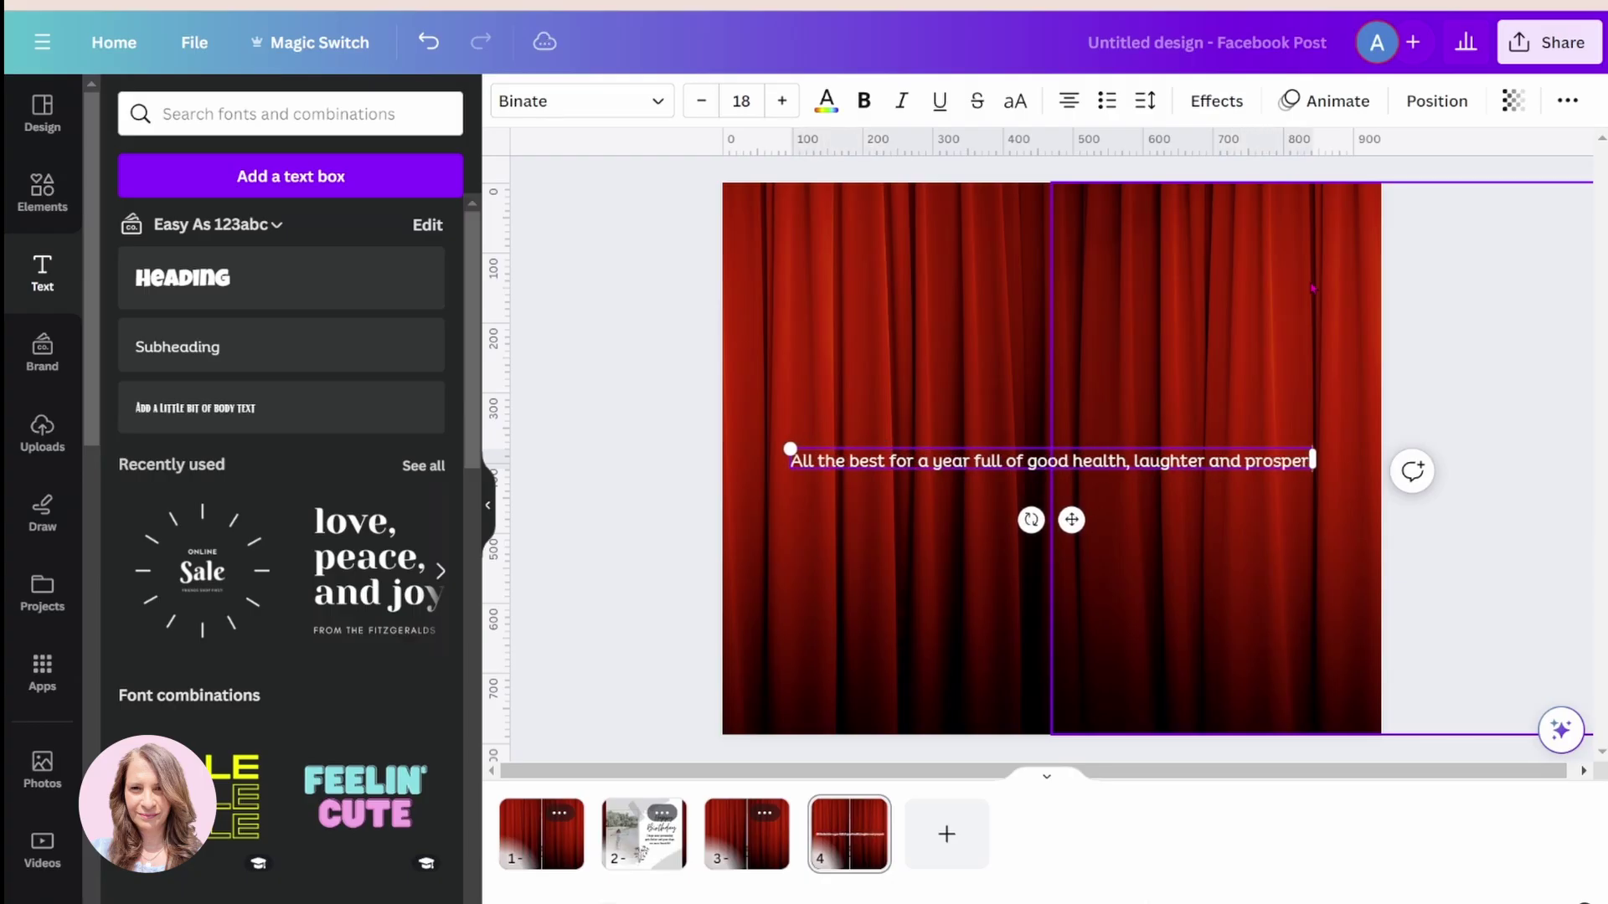
pyautogui.write('ity')
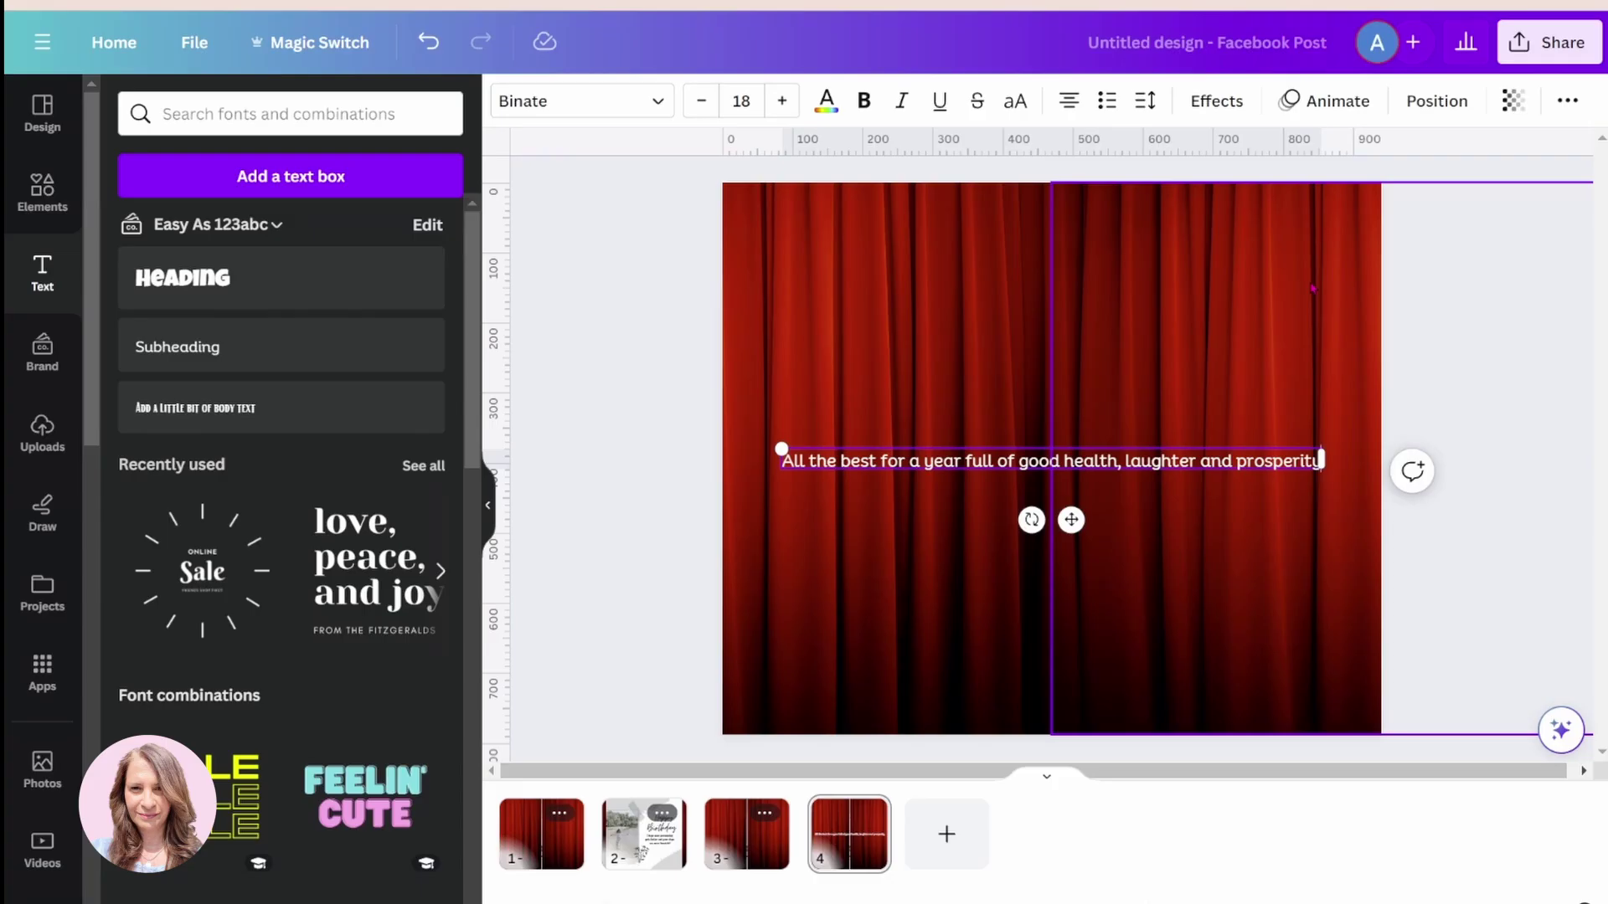
pyautogui.click(660, 283)
# - Set the page 4 message in the Breathing font at size 48
pyautogui.click(803, 457)
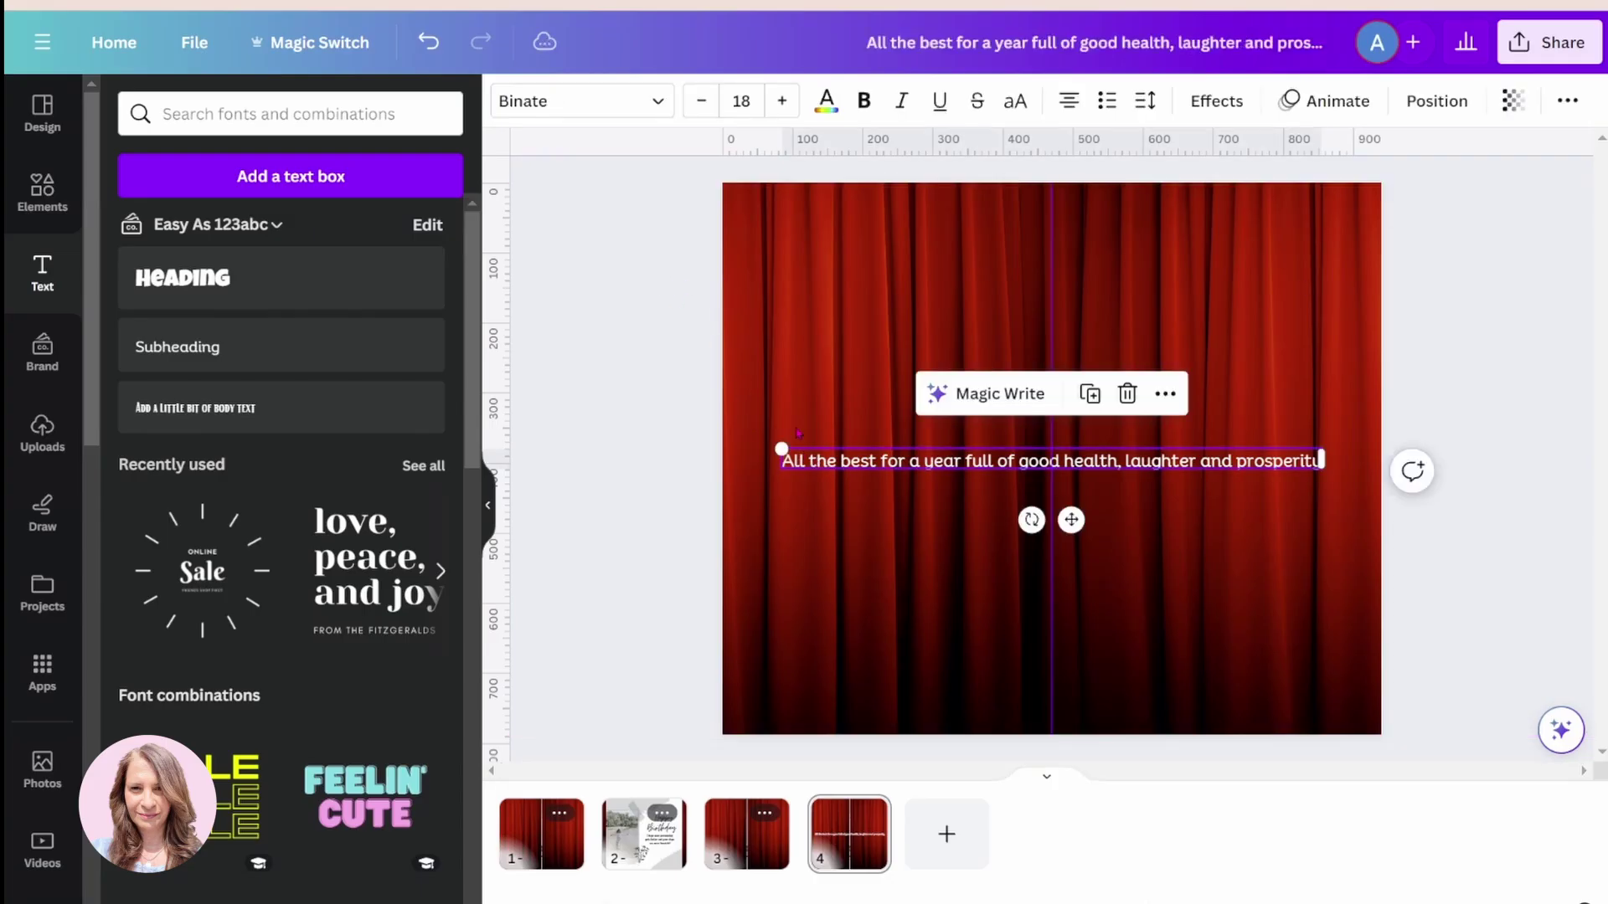
pyautogui.click(656, 100)
pyautogui.scroll(-4, 276, 477)
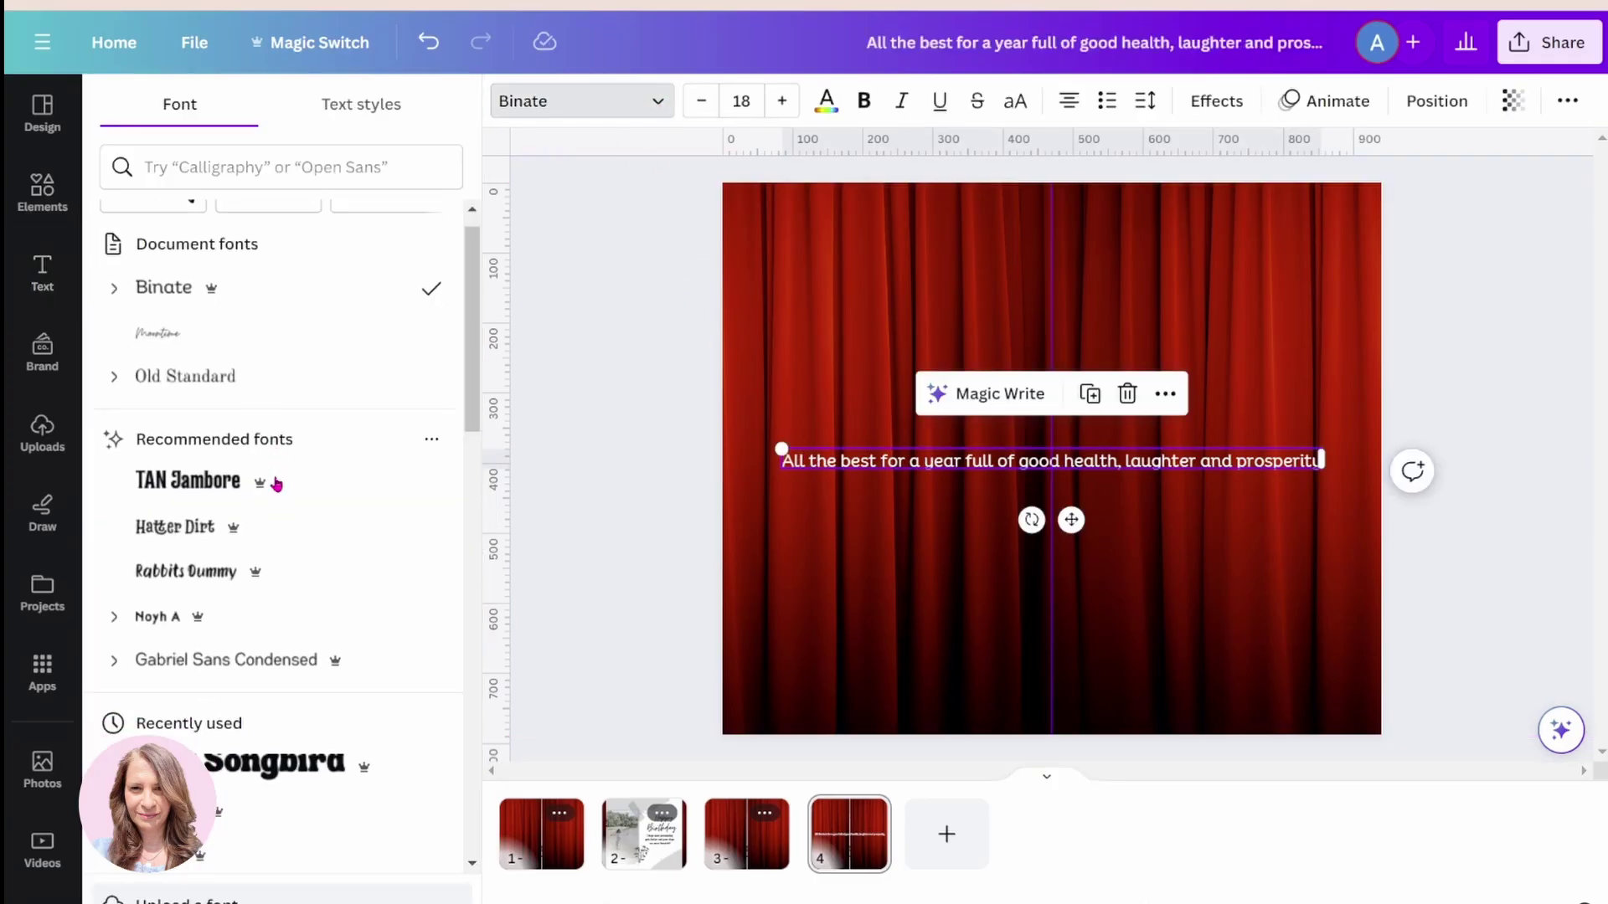
pyautogui.click(209, 615)
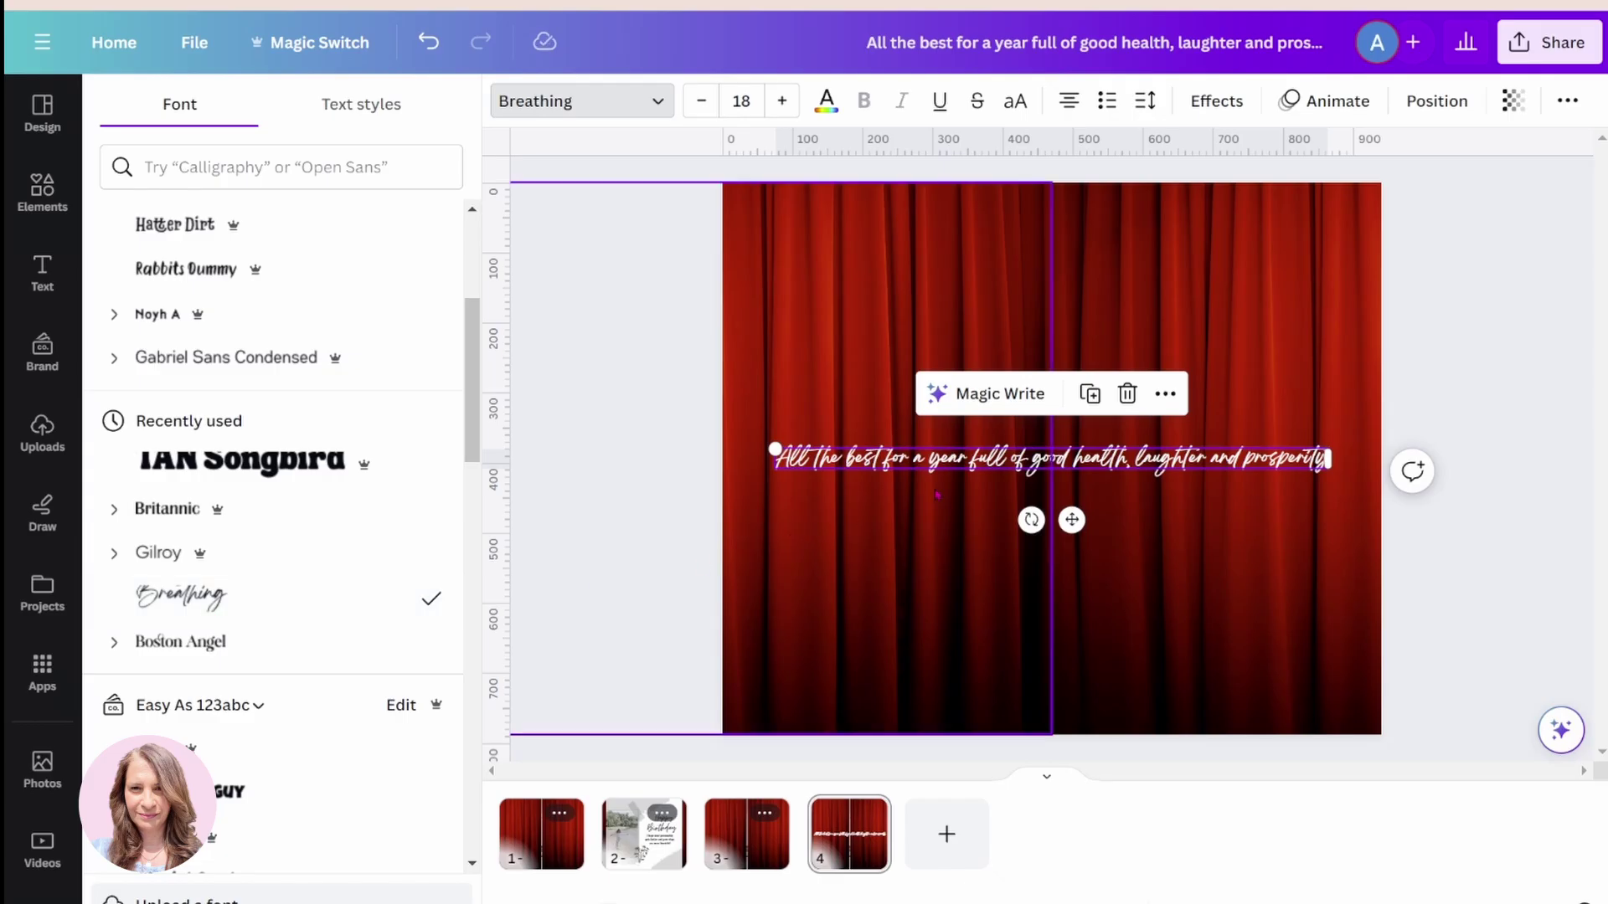
pyautogui.click(741, 101)
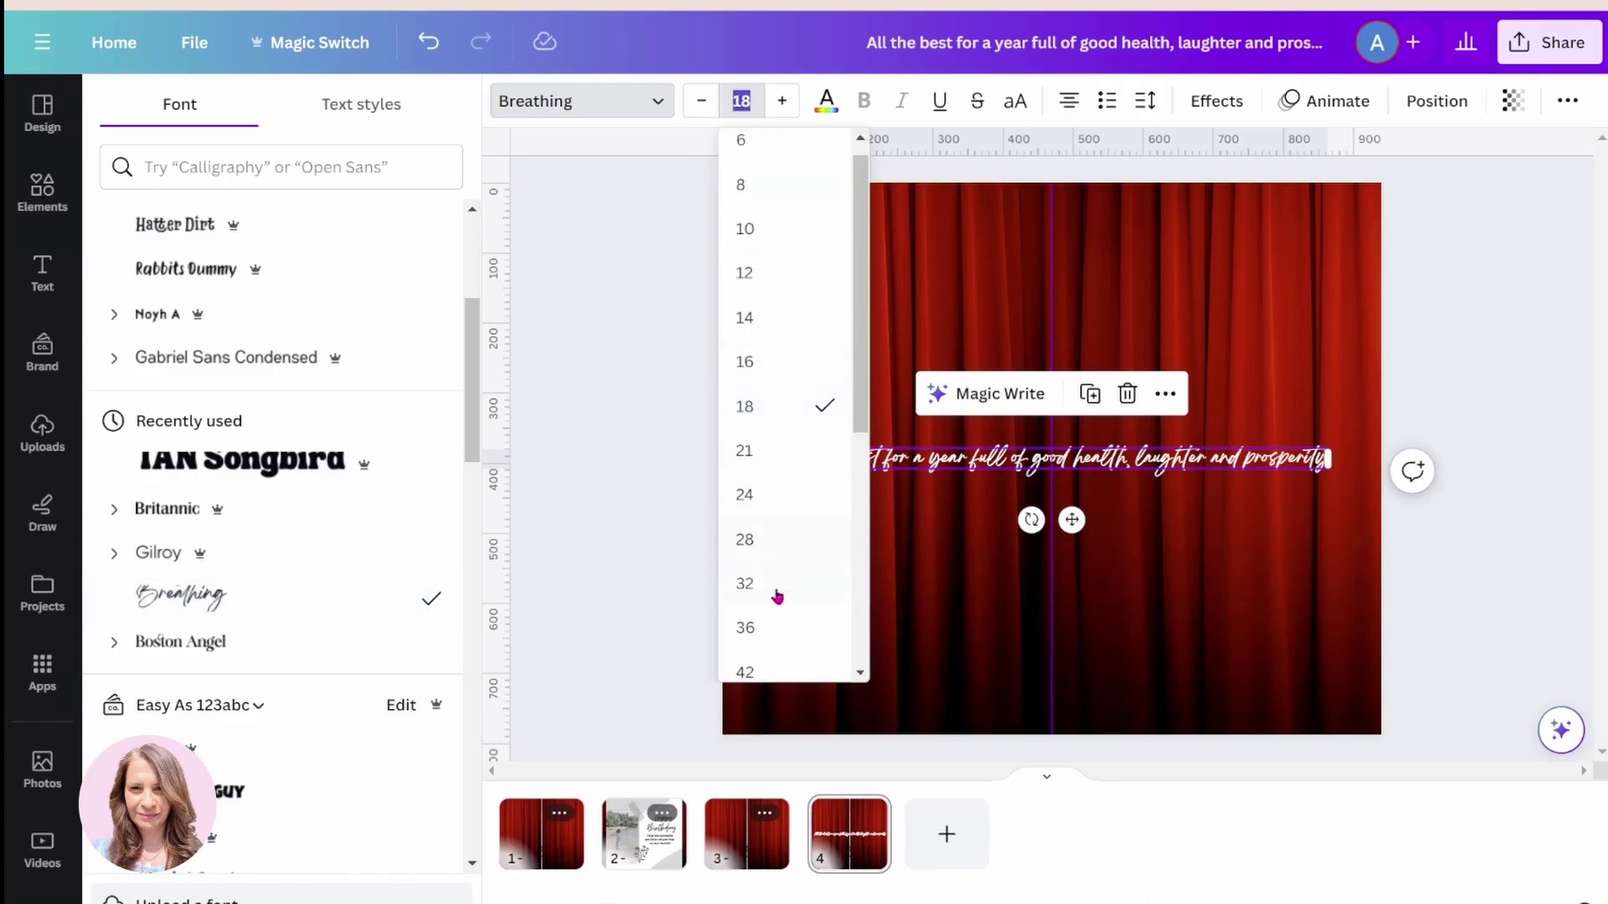
pyautogui.click(777, 624)
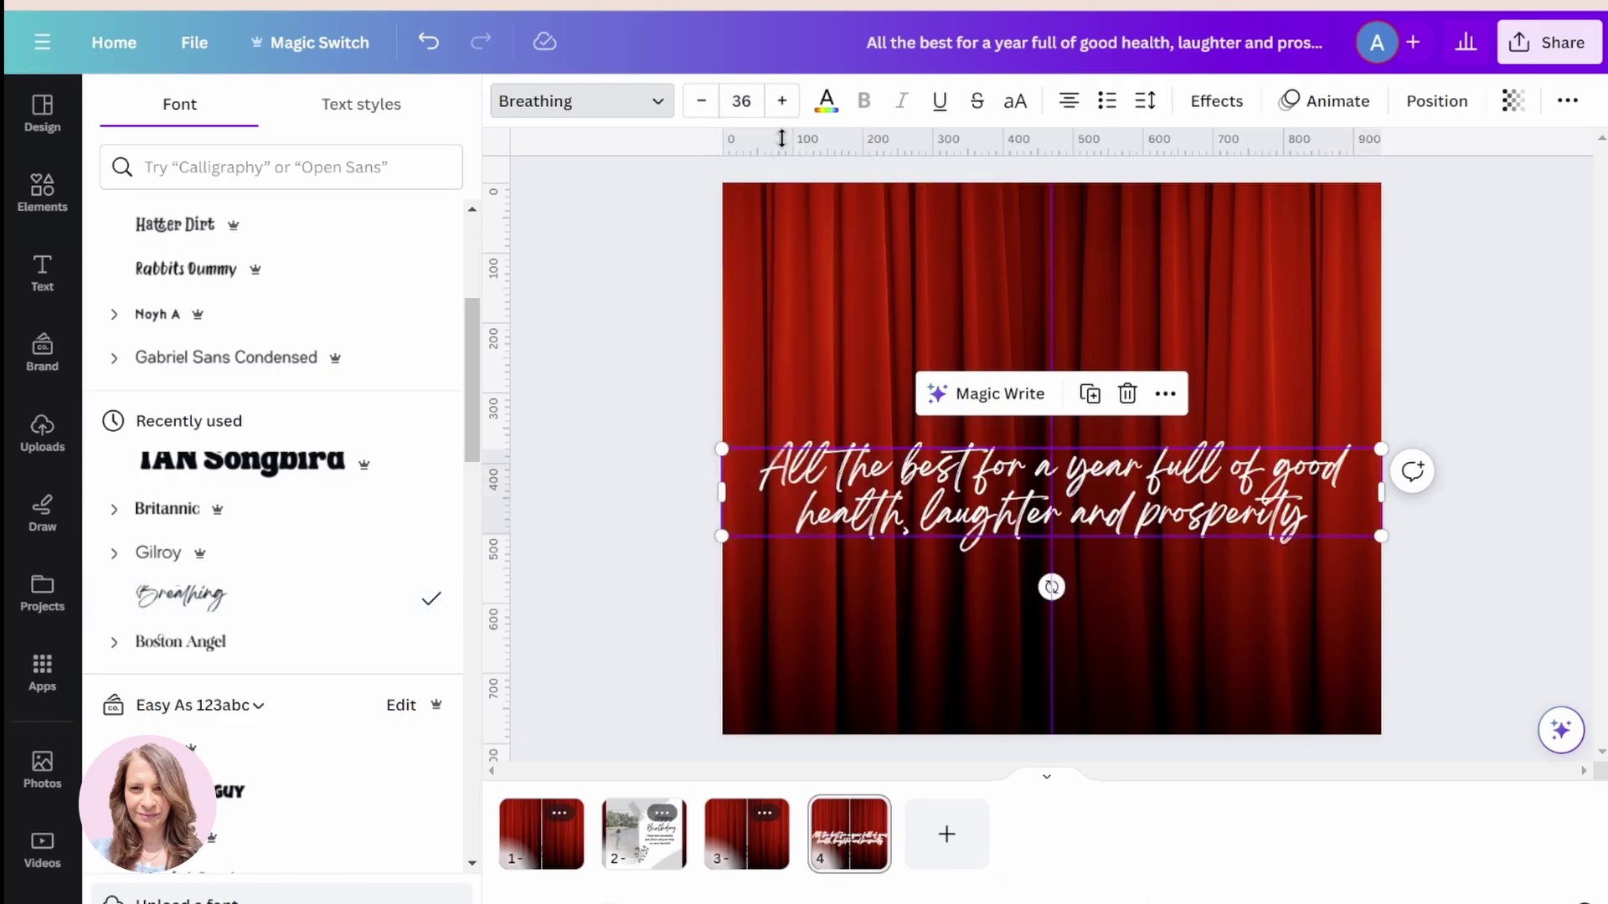
pyautogui.click(741, 100)
pyautogui.scroll(-3, 762, 381)
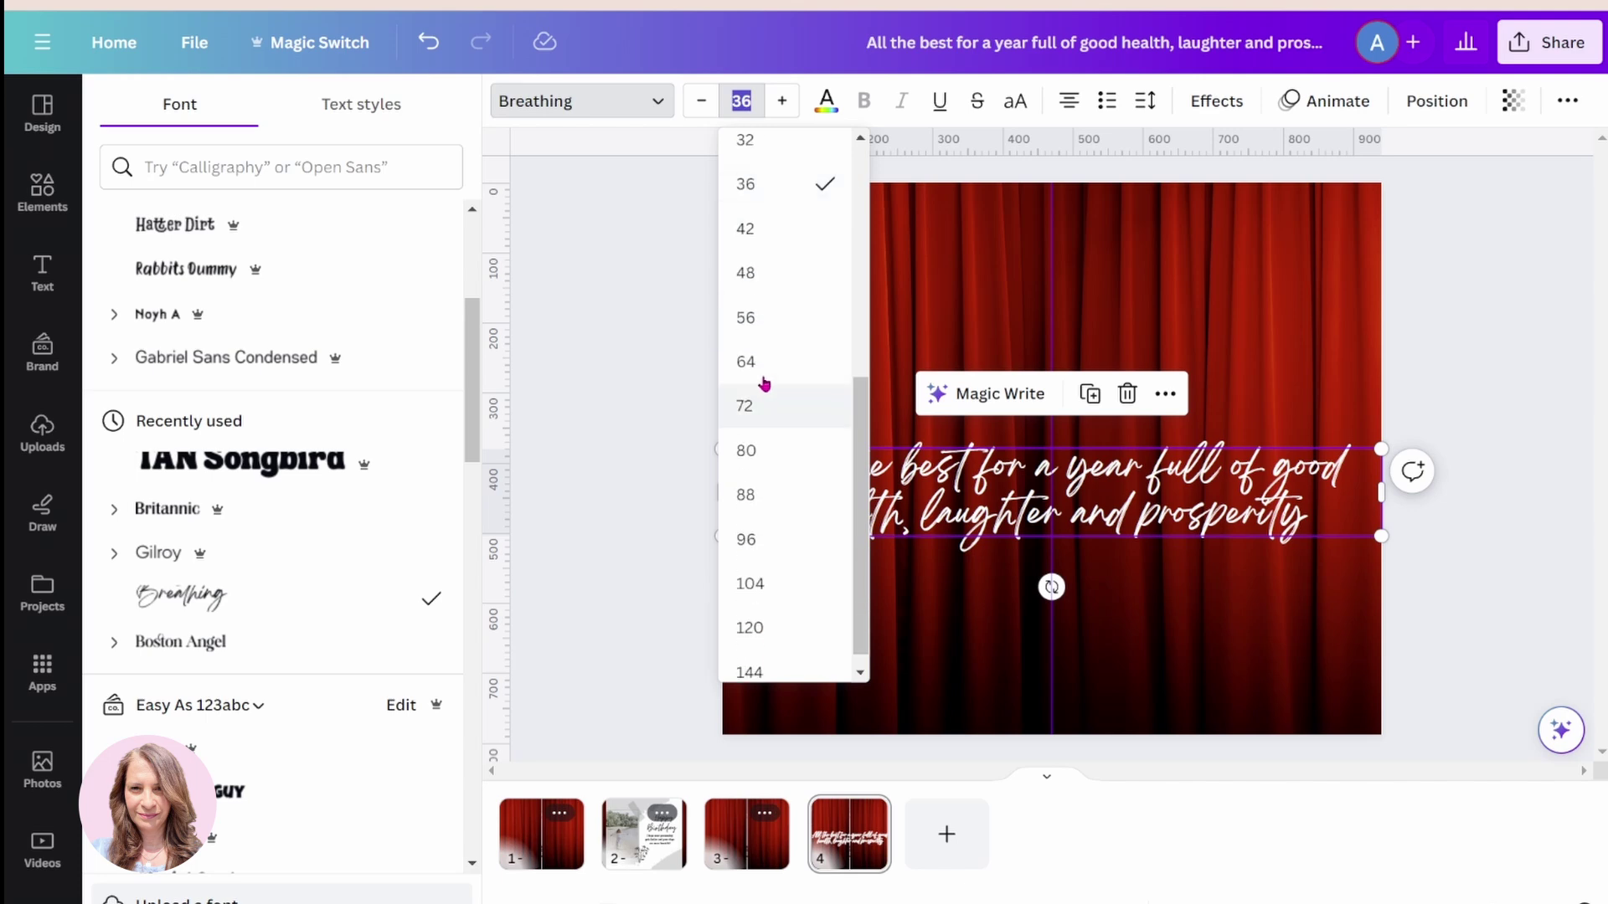
pyautogui.click(775, 269)
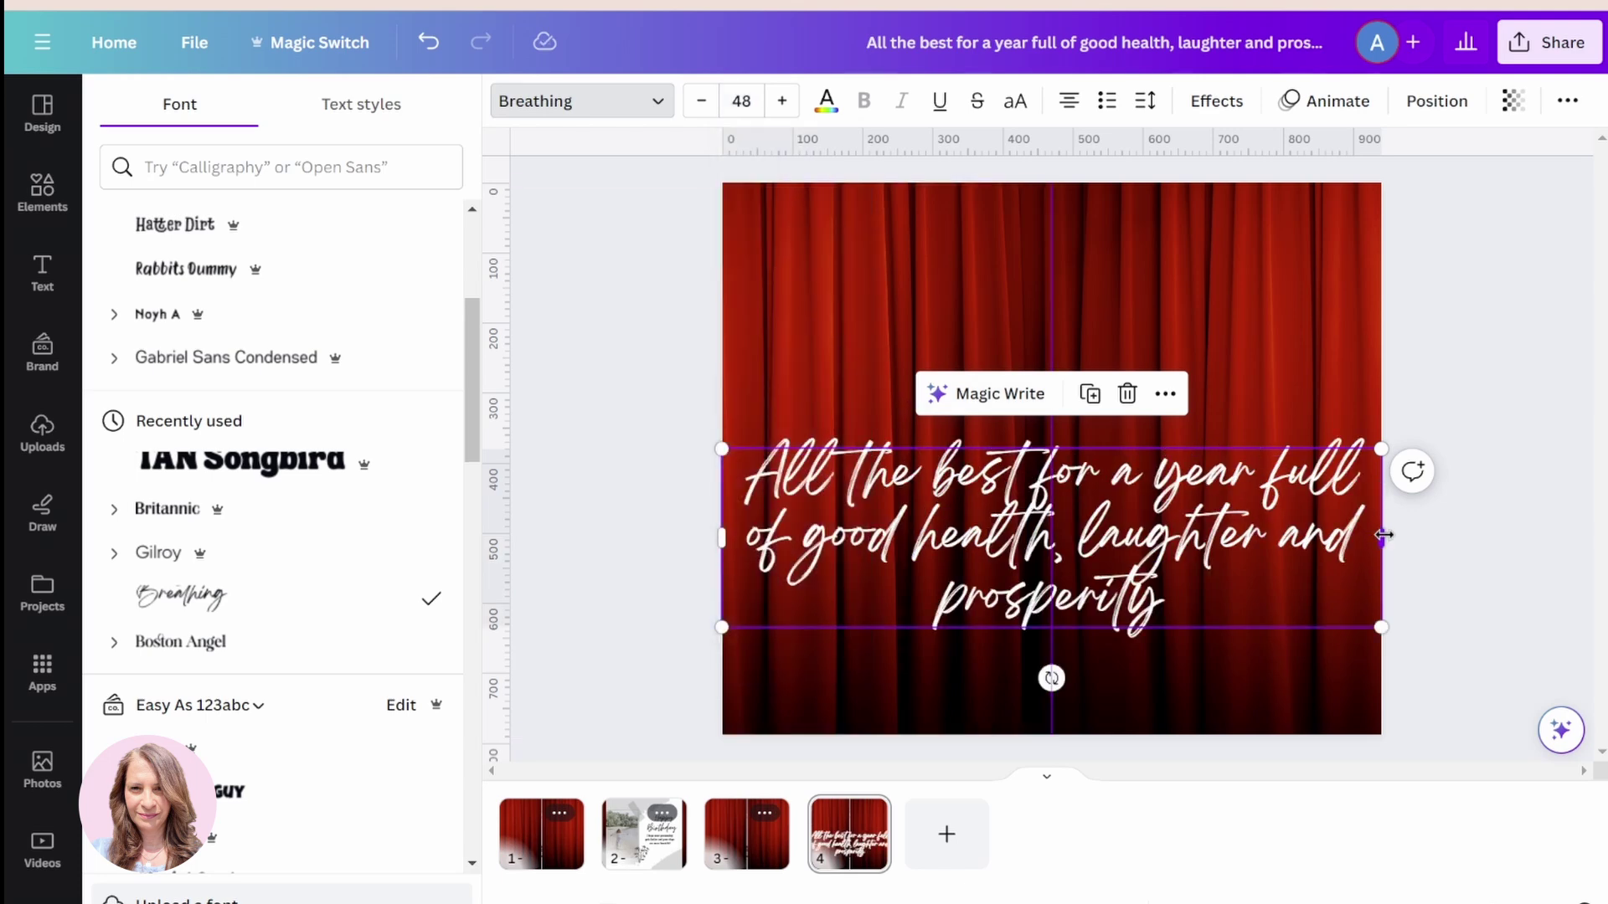
# - Narrow the message's text box from both sides, leaving margins to the page edges, and move it up to the page's vertical centre
pyautogui.moveTo(1383, 535); pyautogui.dragTo(1326, 537)
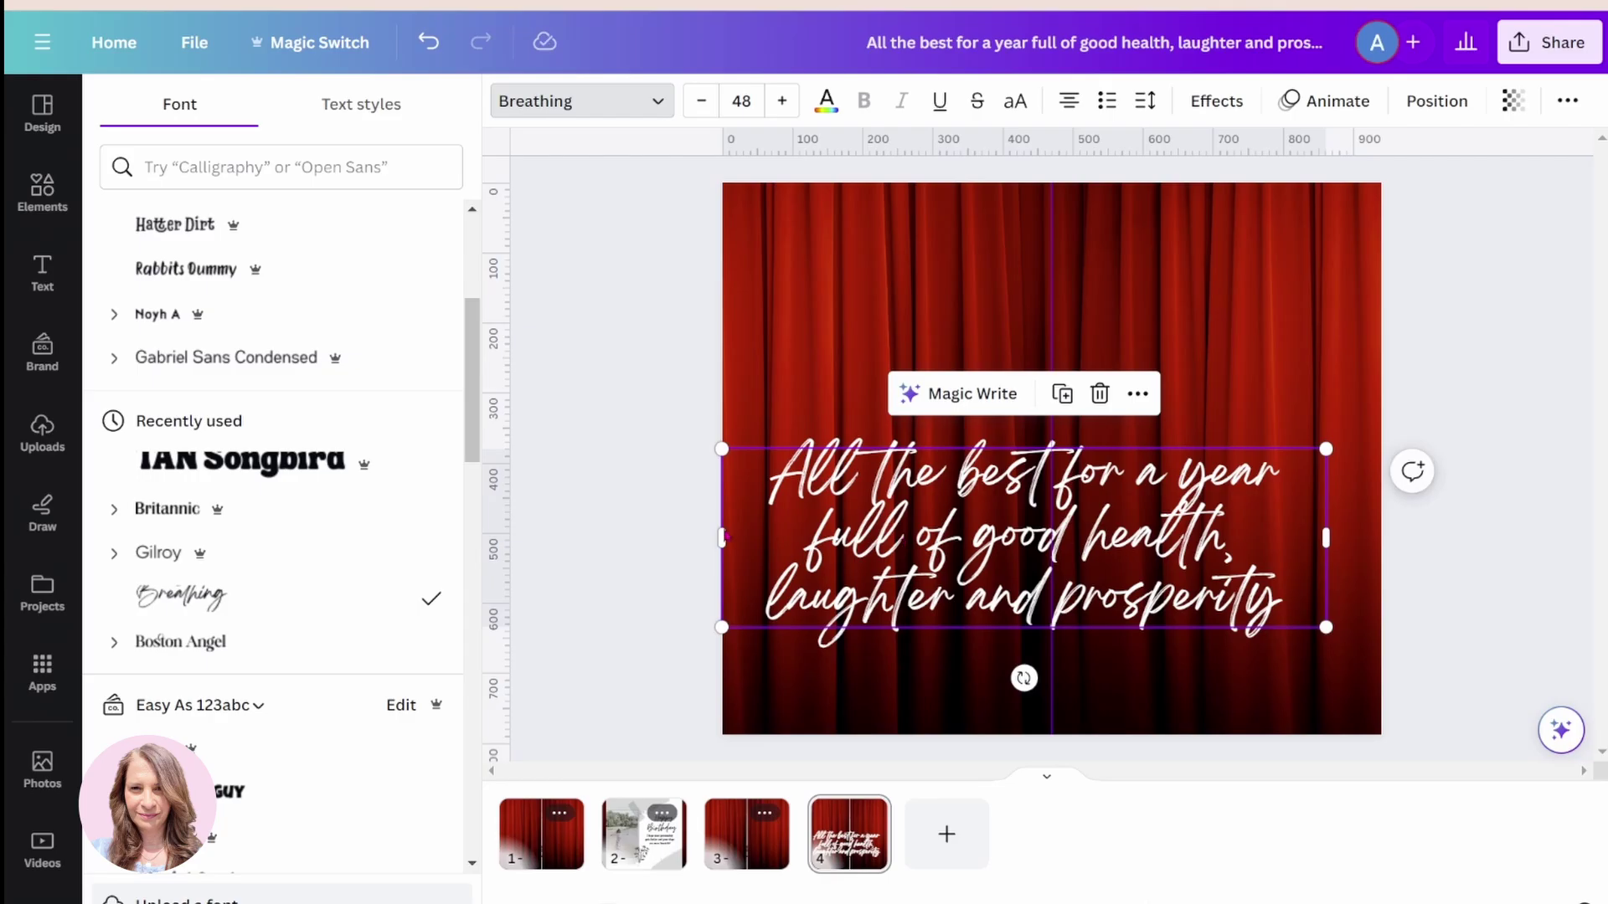
pyautogui.moveTo(721, 536); pyautogui.dragTo(791, 537)
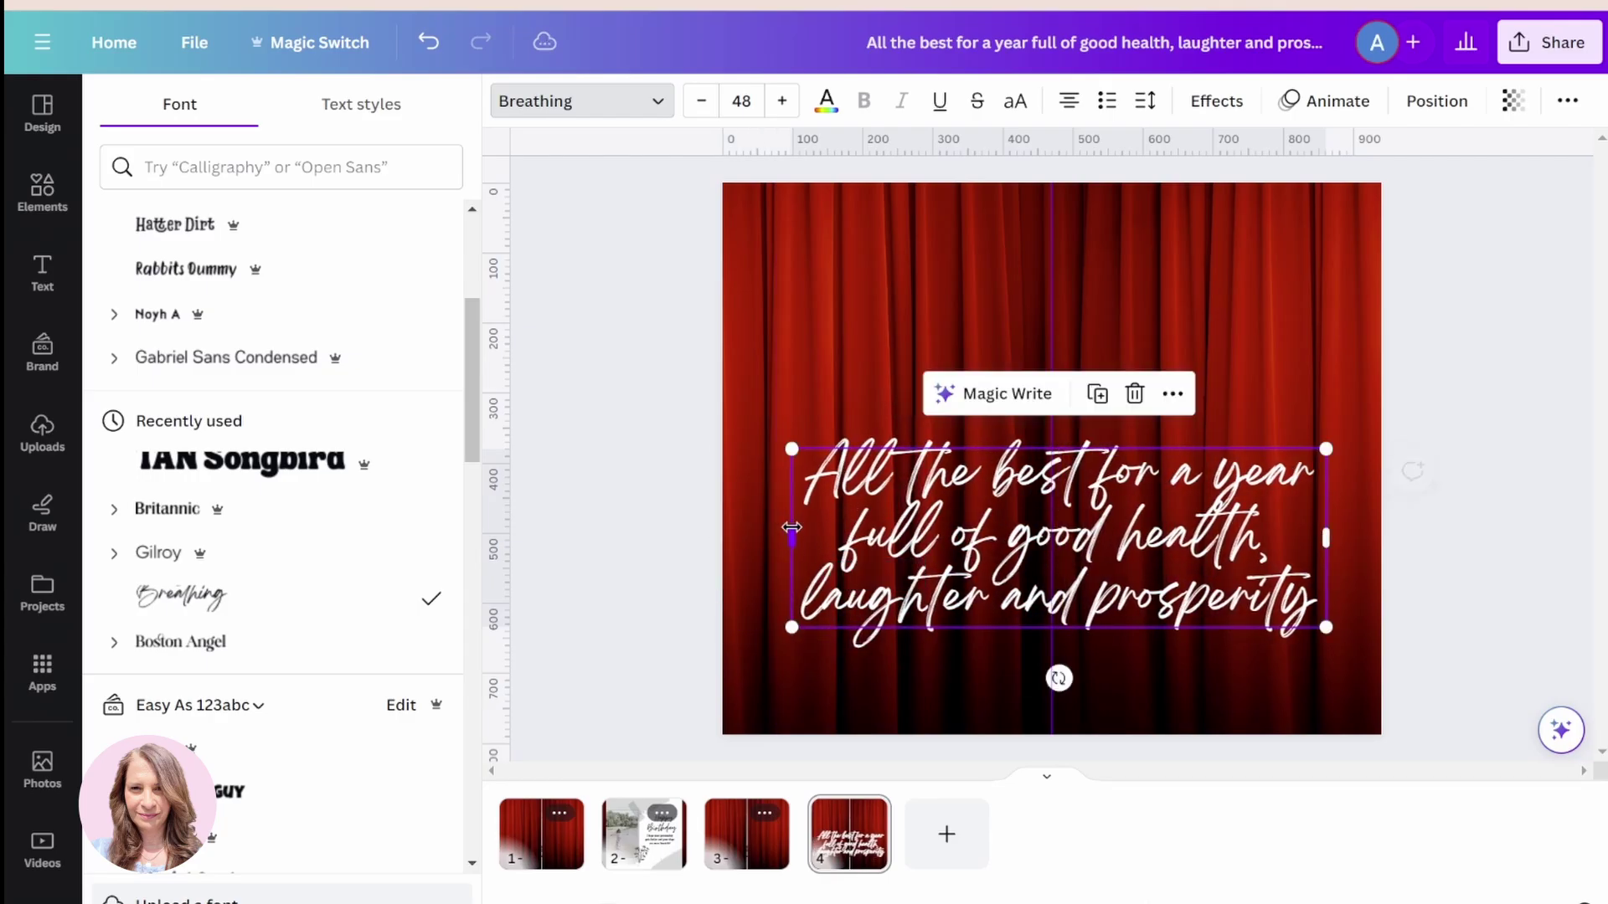
pyautogui.press('Escape')
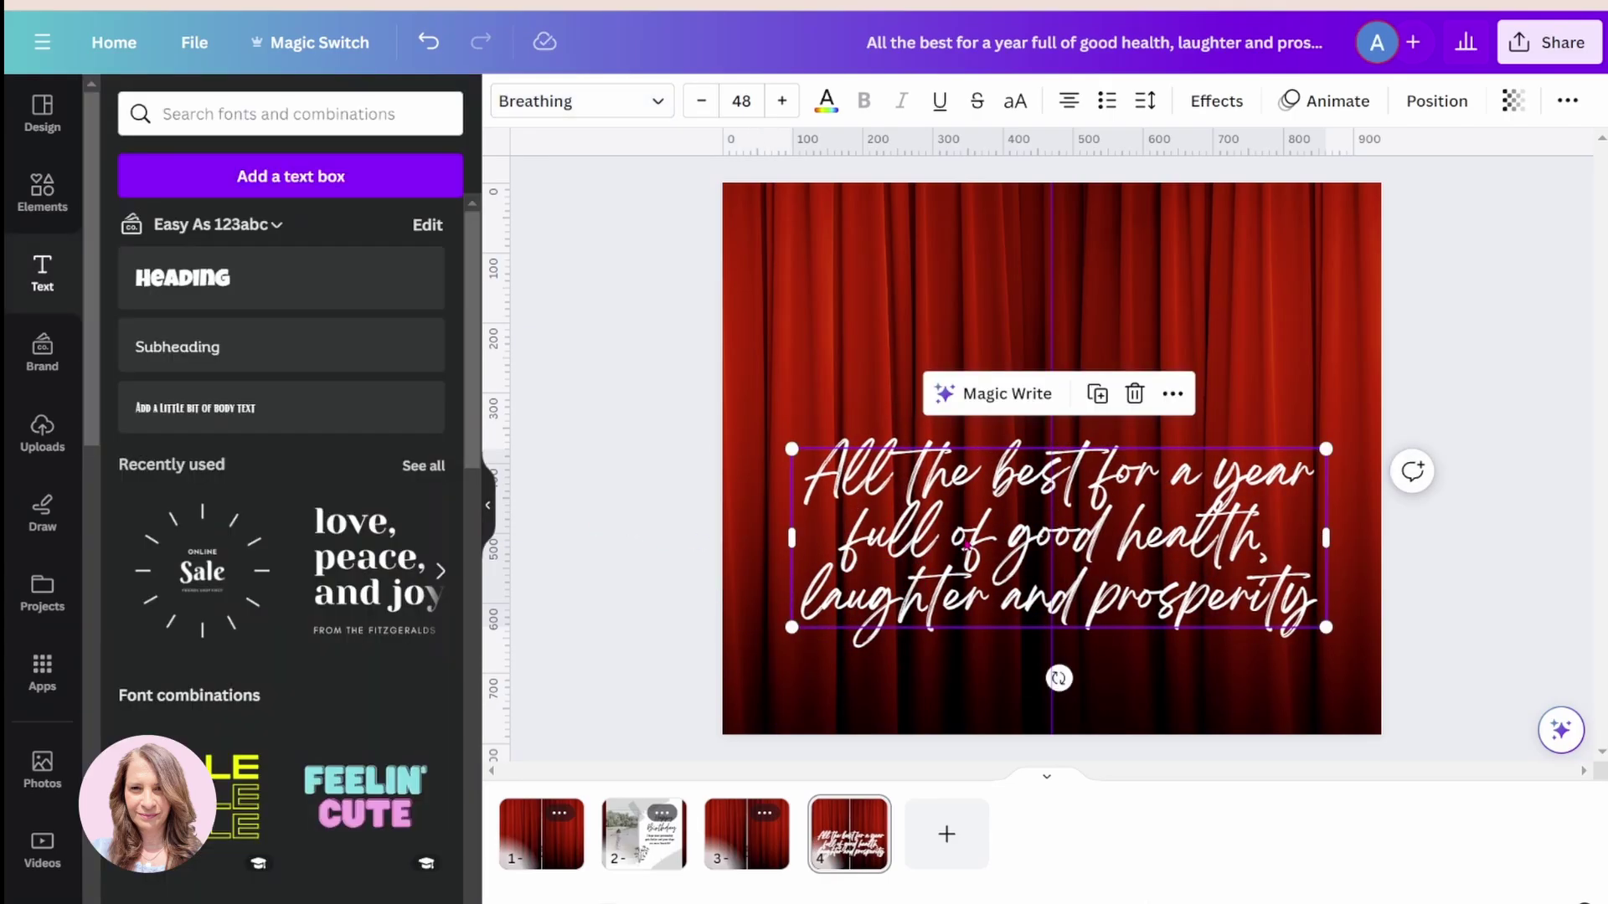
pyautogui.moveTo(967, 545); pyautogui.dragTo(960, 472)
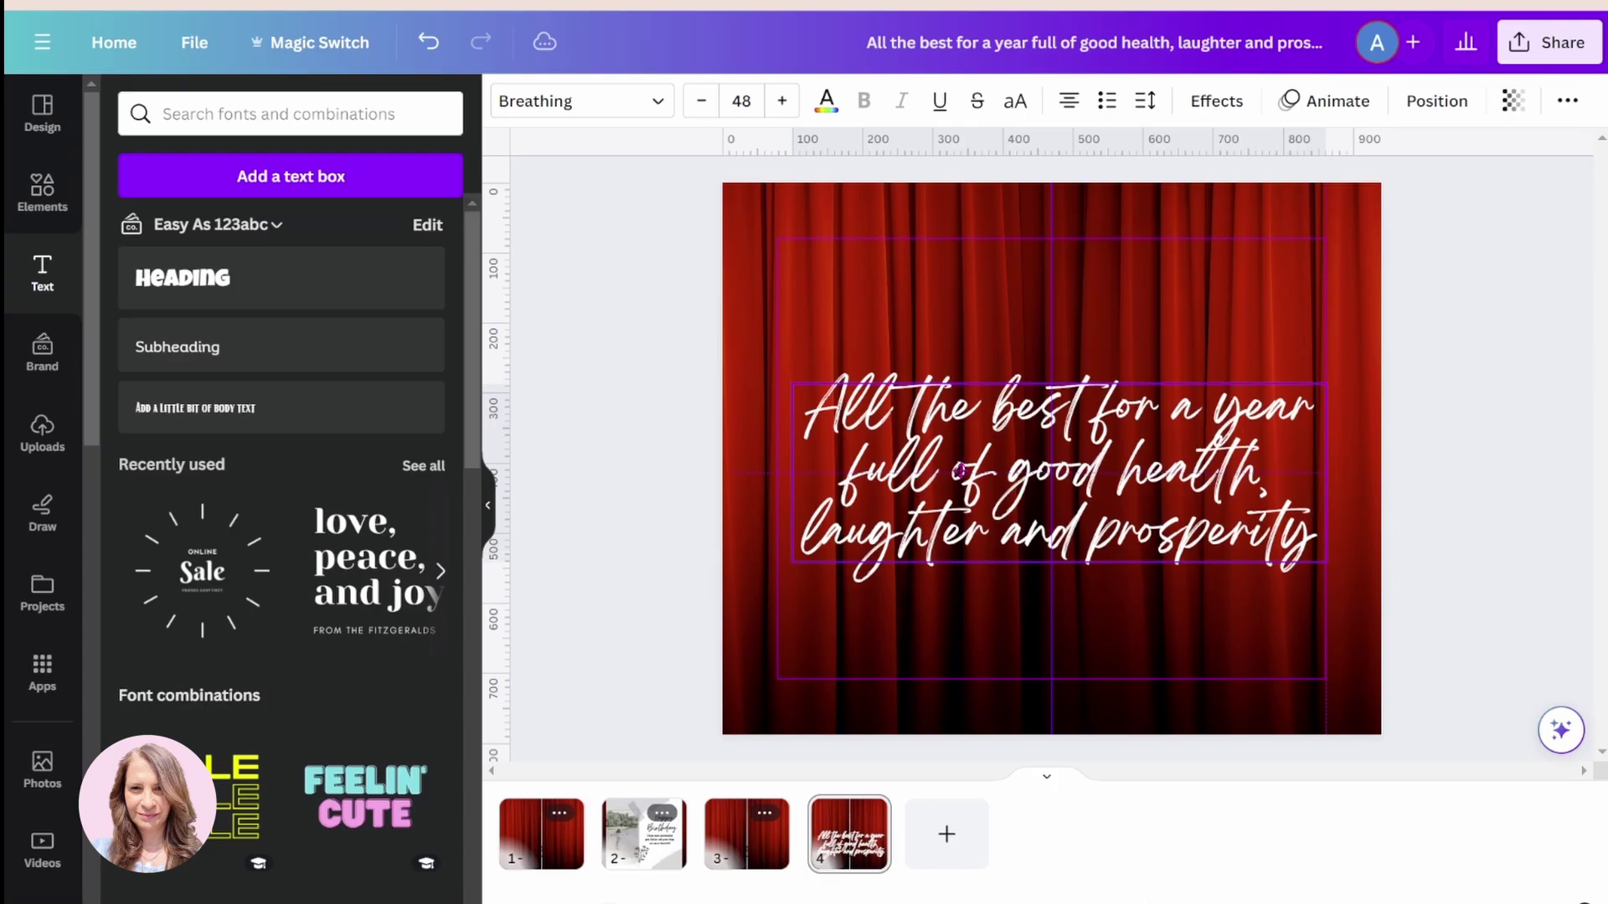
pyautogui.click(650, 467)
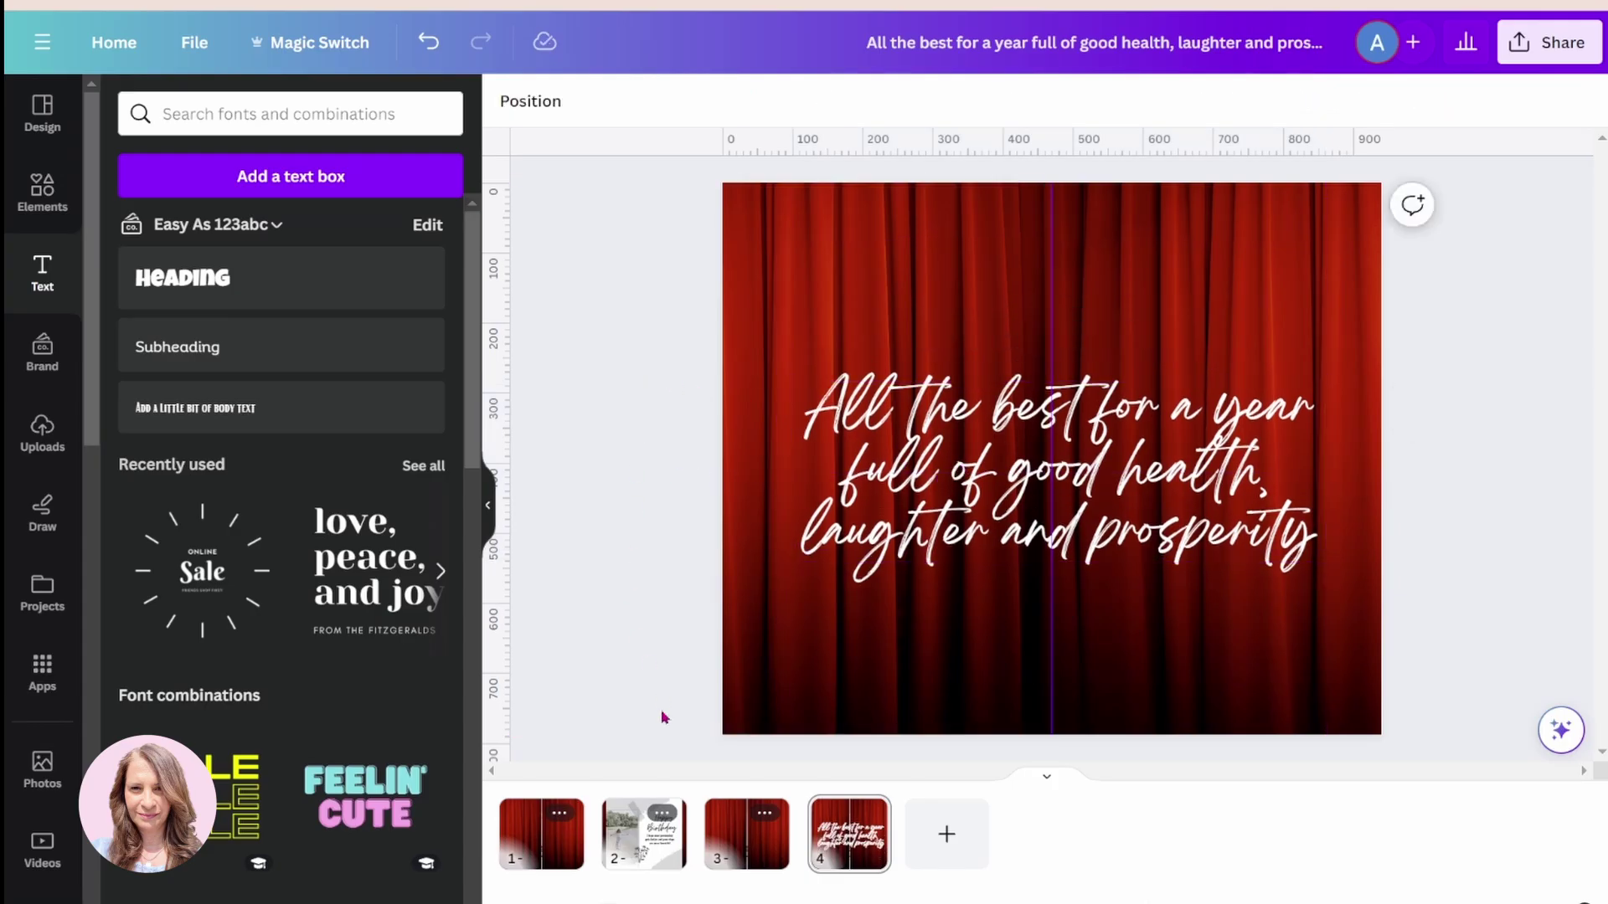
# - Add a Match & Move transition between pages 1 and 2 with a duration of 2.5 seconds
pyautogui.click(555, 853)
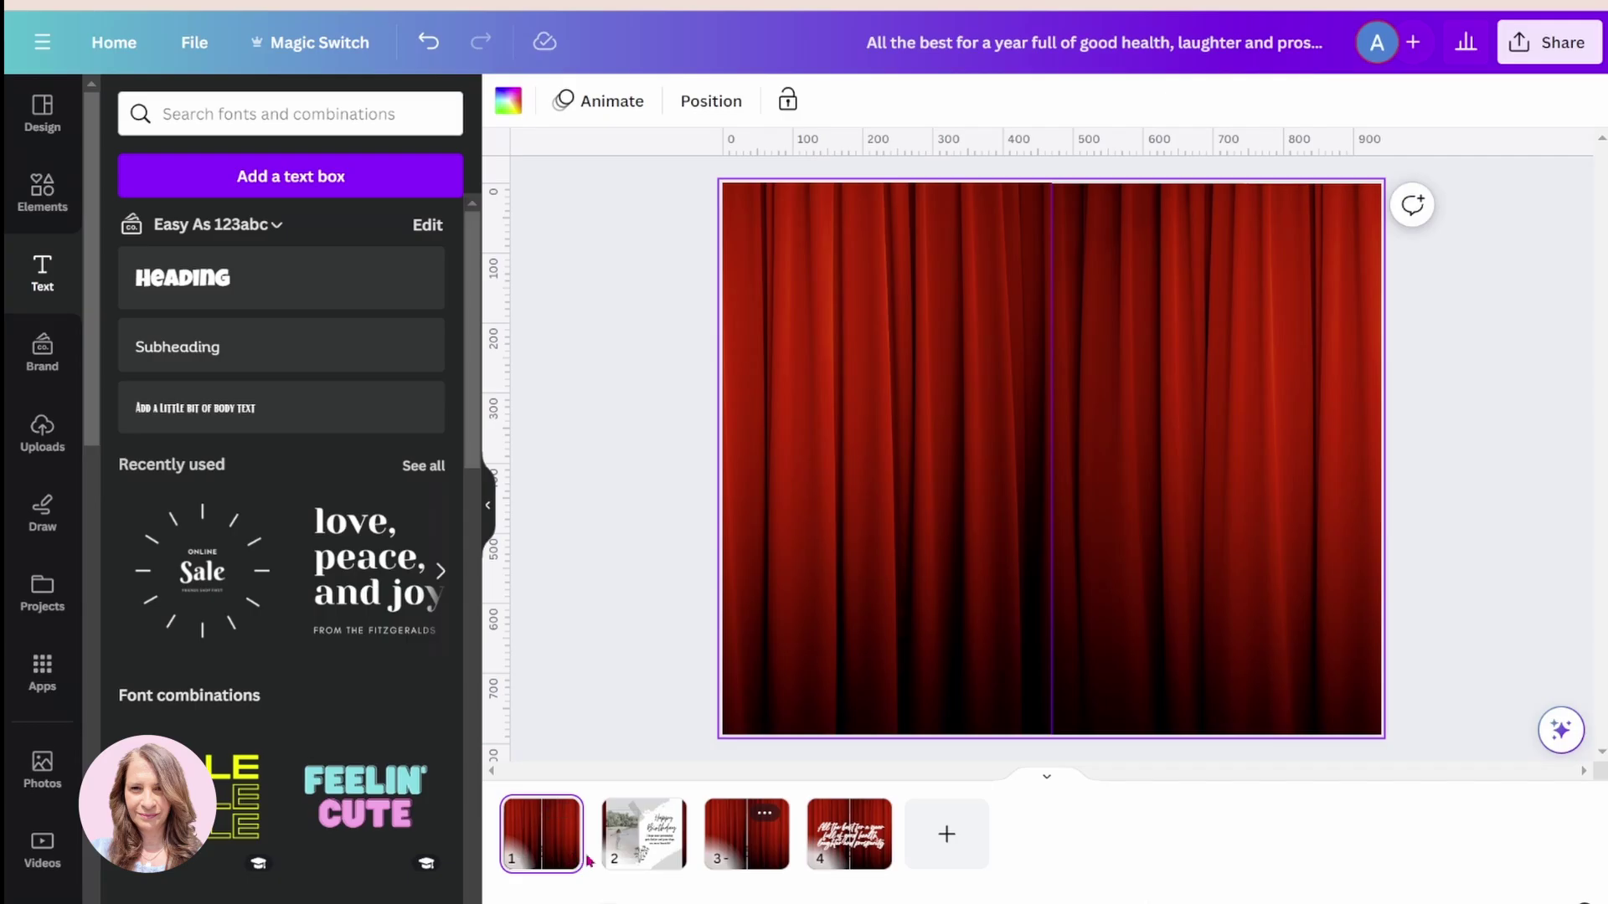
pyautogui.moveTo(603, 861)
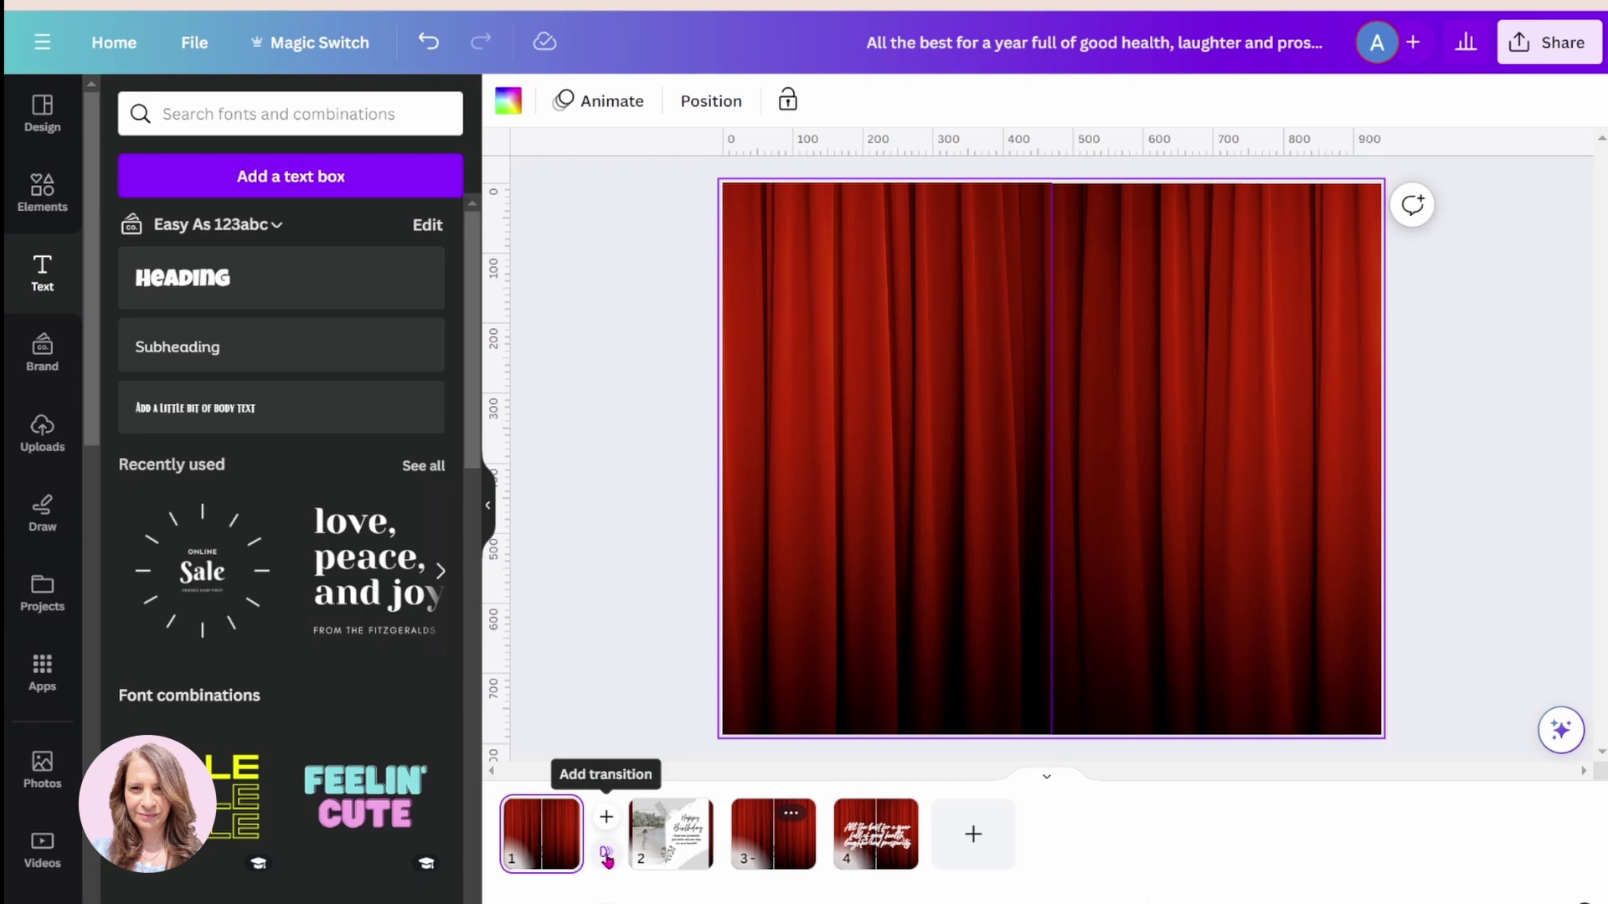
pyautogui.click(605, 856)
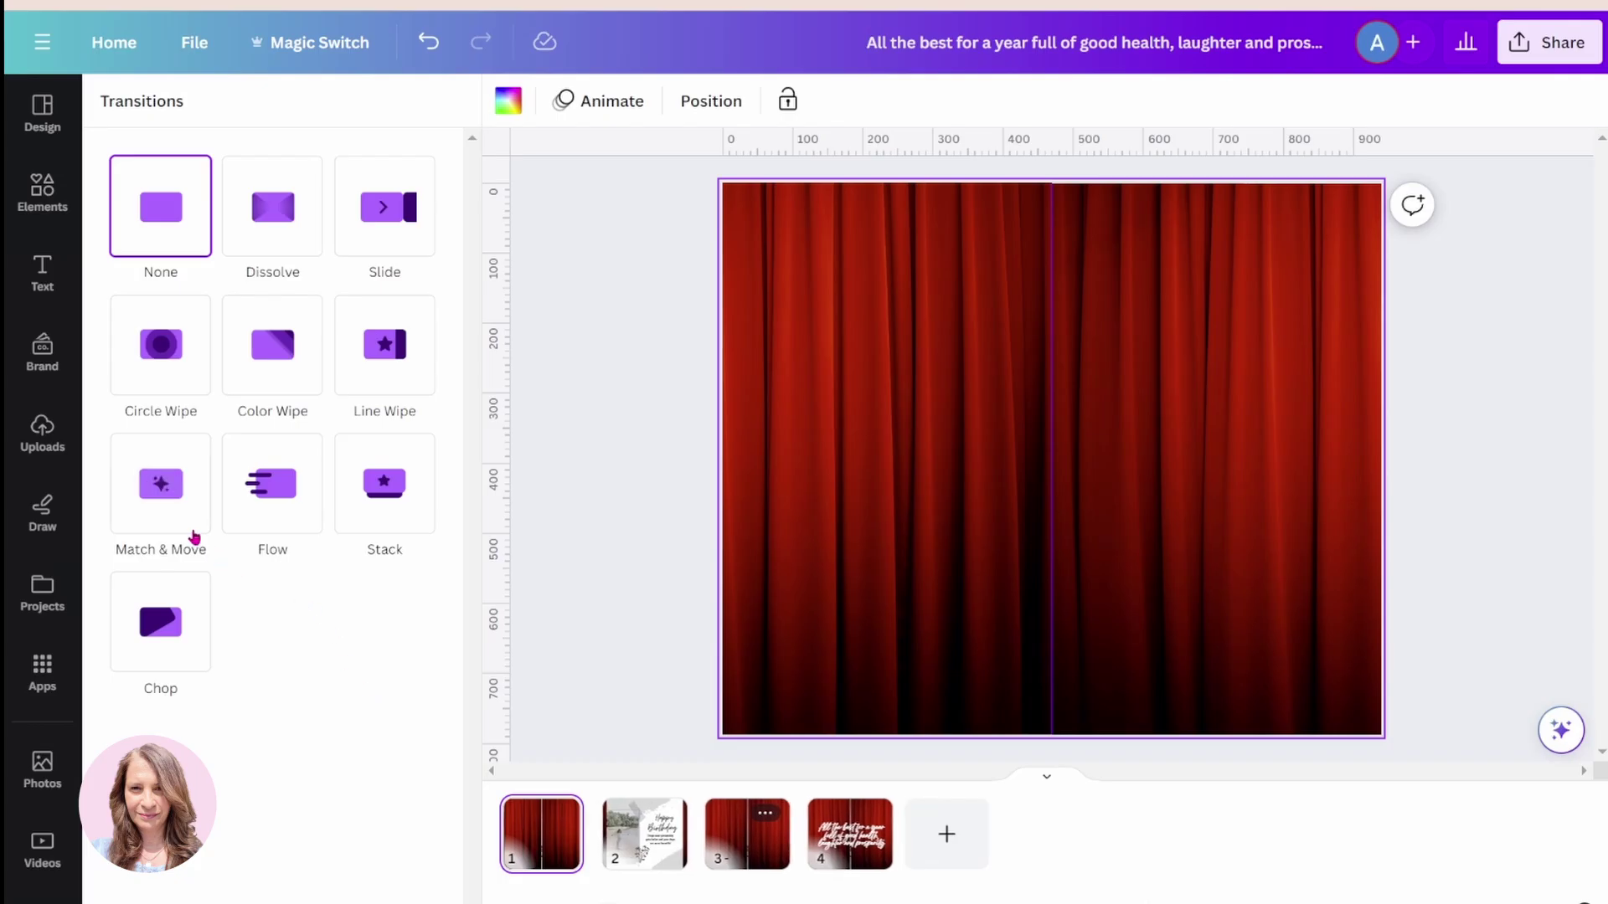
pyautogui.click(165, 503)
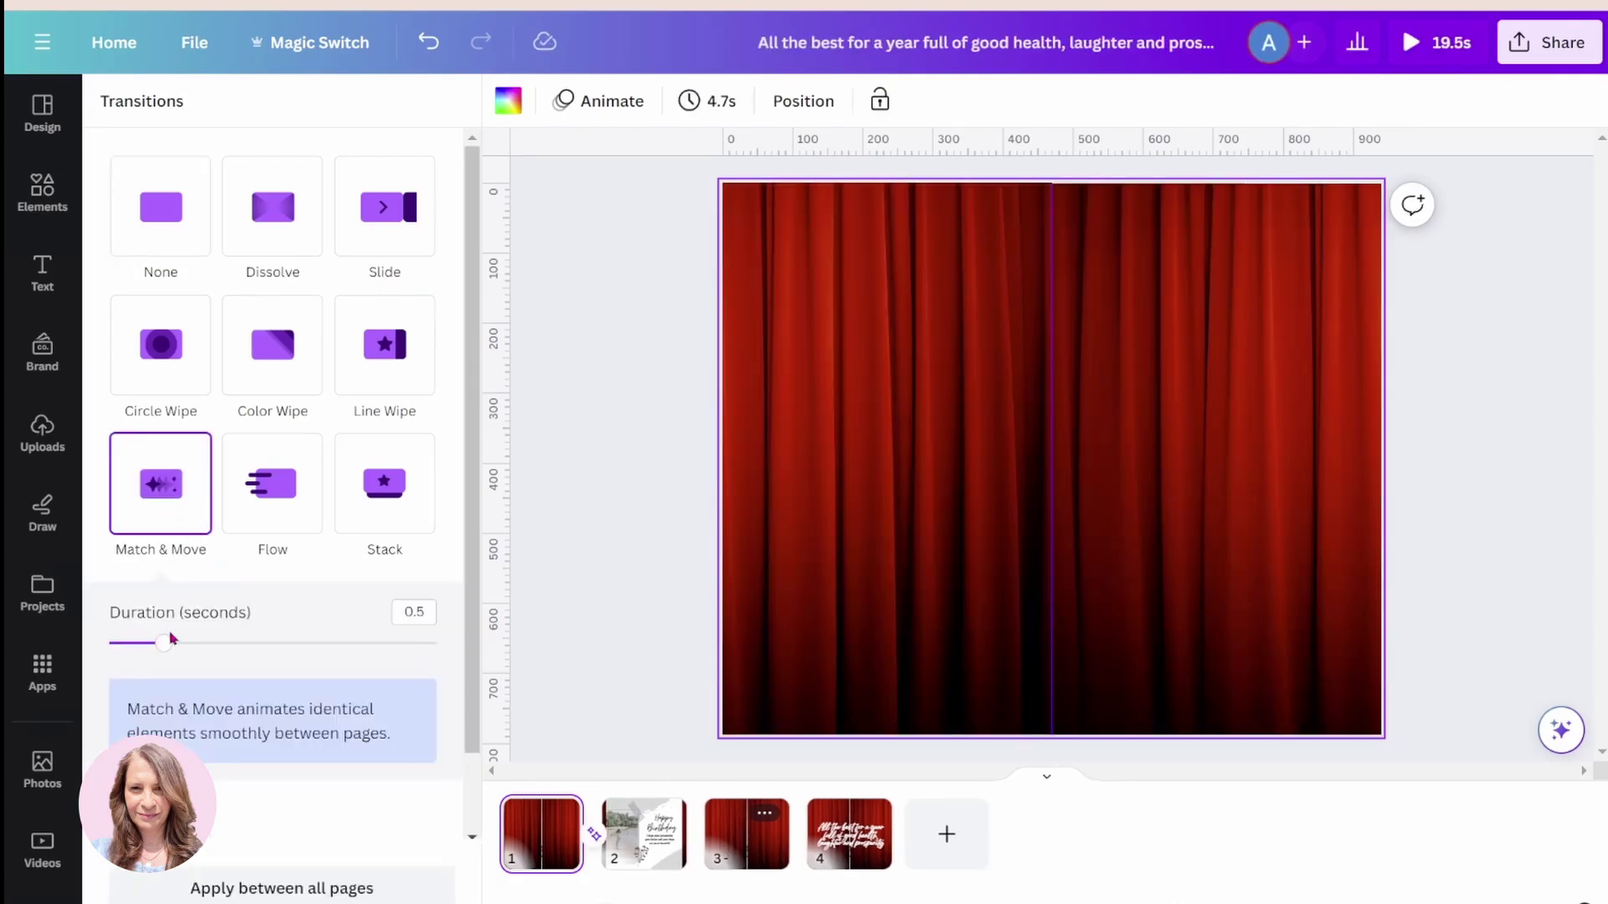
pyautogui.moveTo(166, 644); pyautogui.dragTo(434, 649)
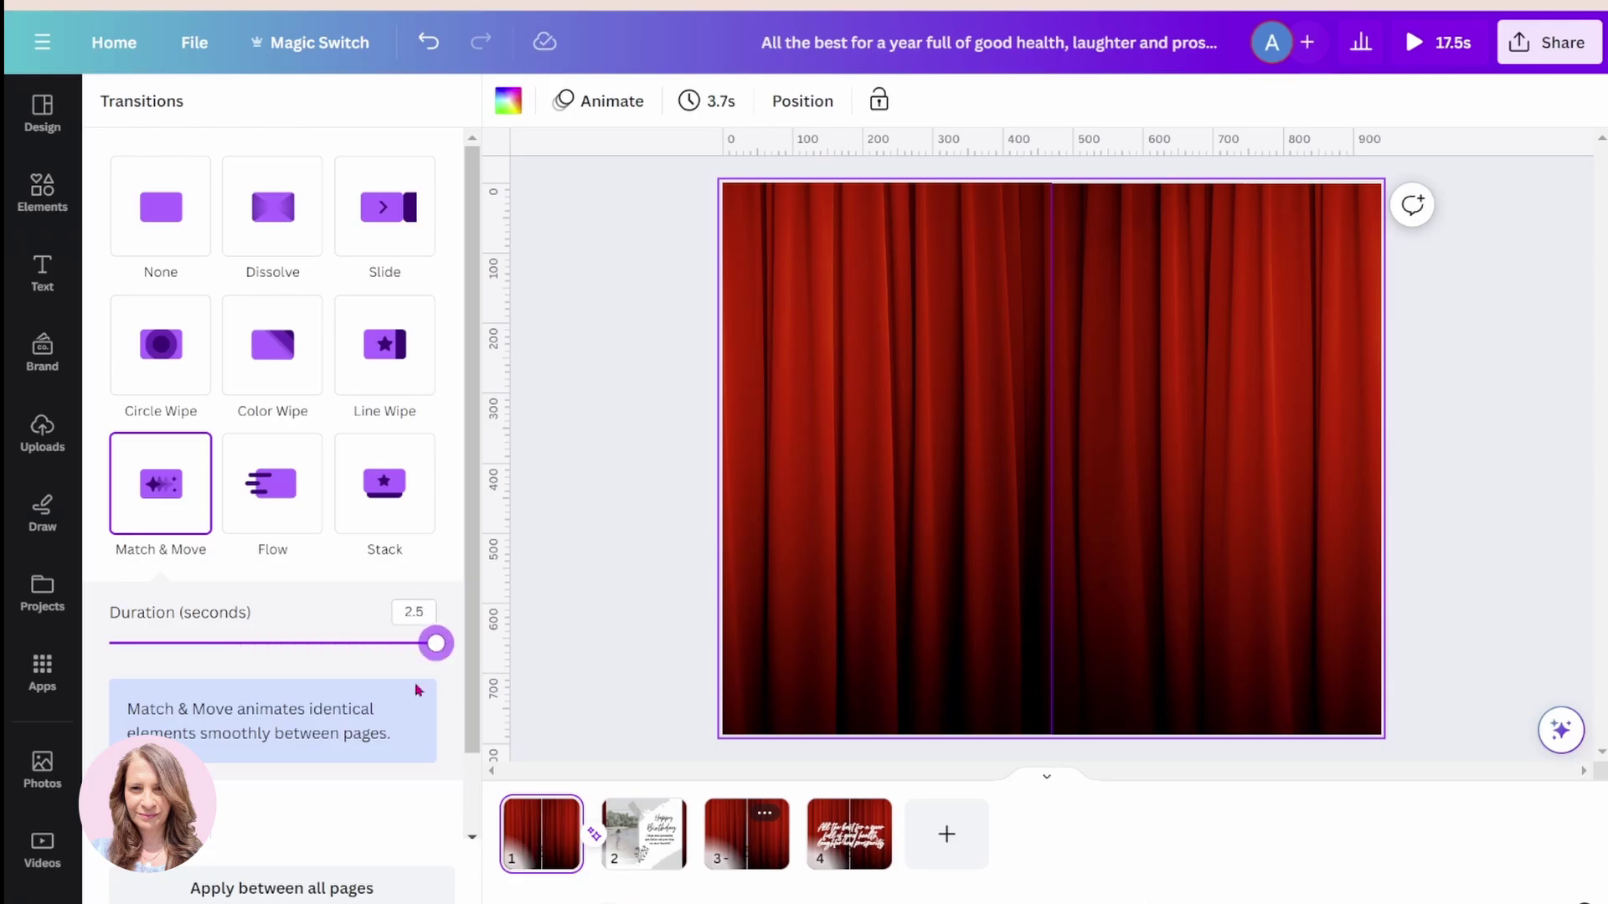
# - Apply the Match & Move transition between all pages and preview the whole animation
pyautogui.click(218, 897)
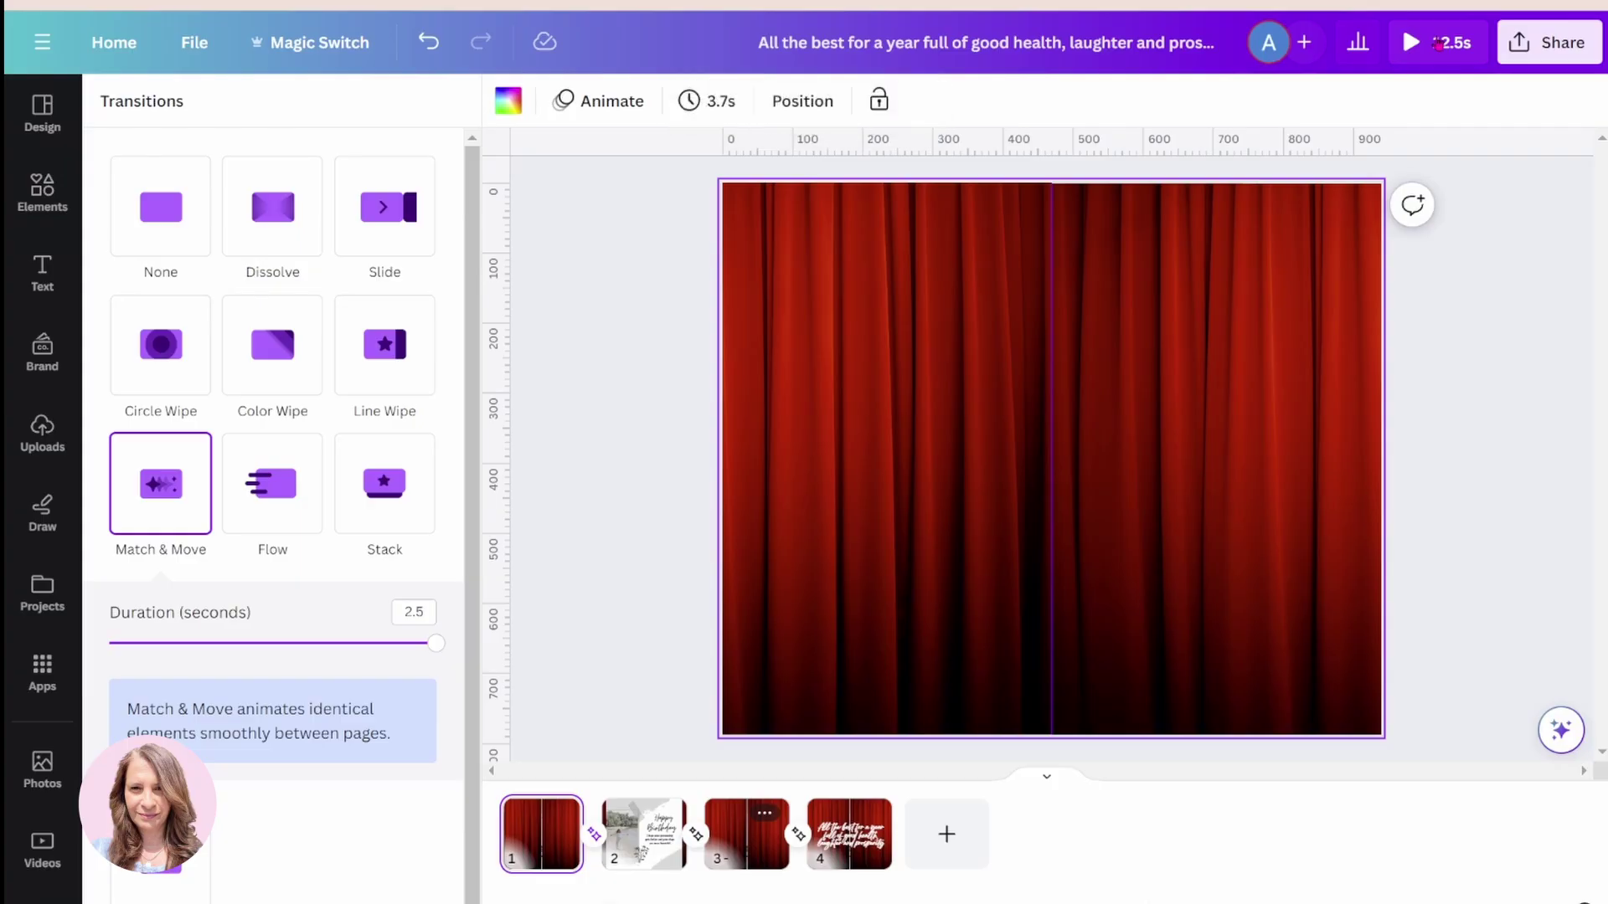
pyautogui.click(1412, 44)
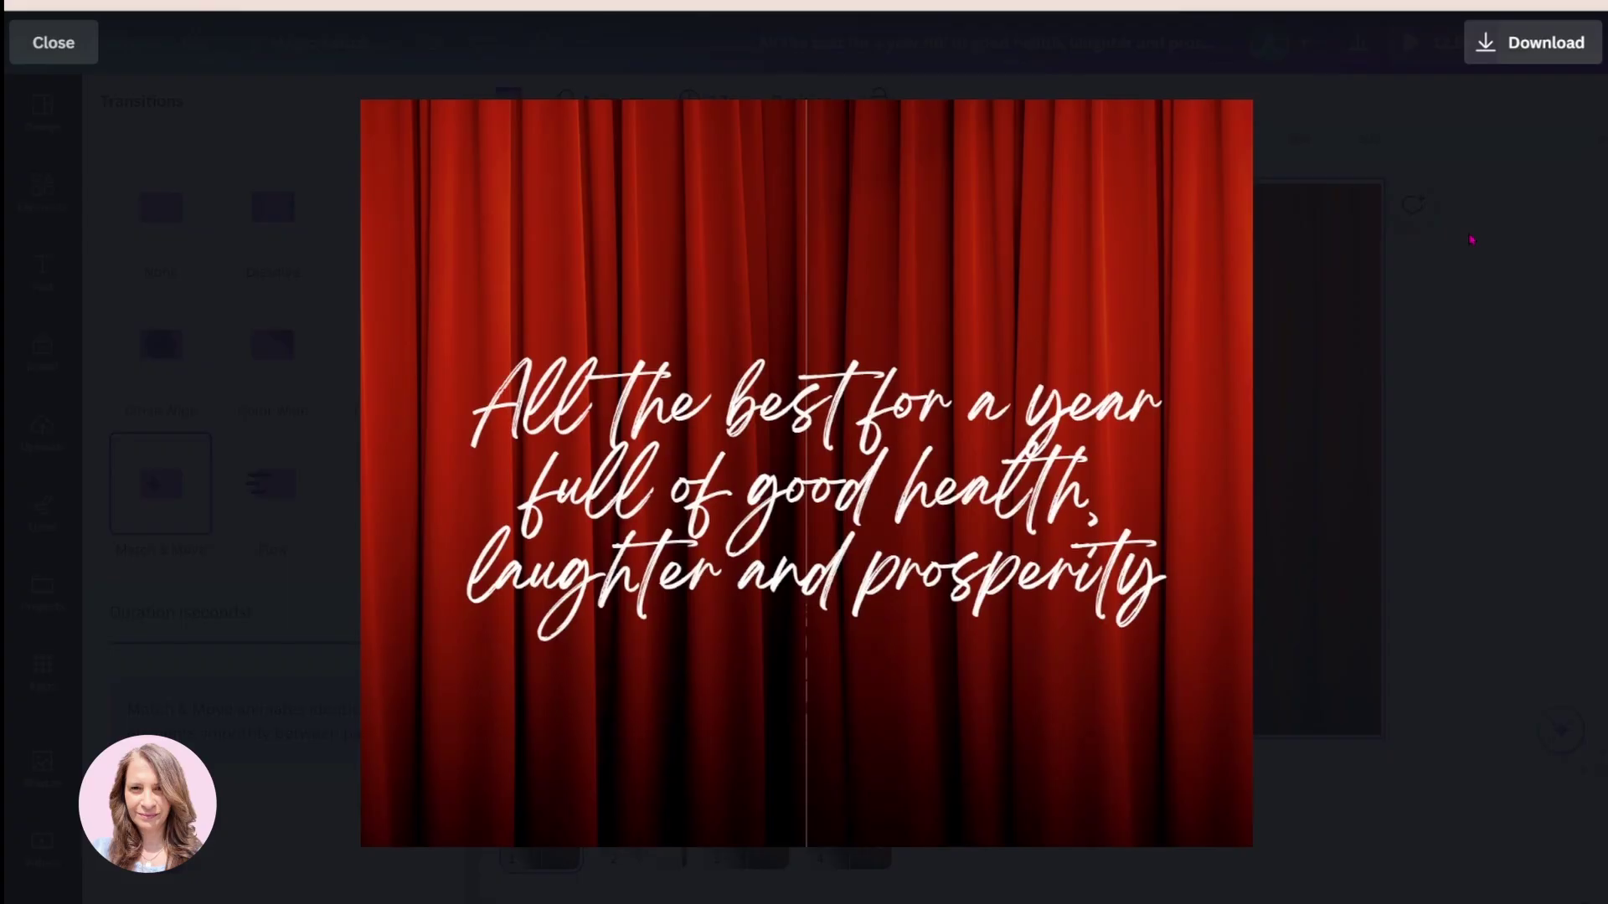
pyautogui.click(53, 43)
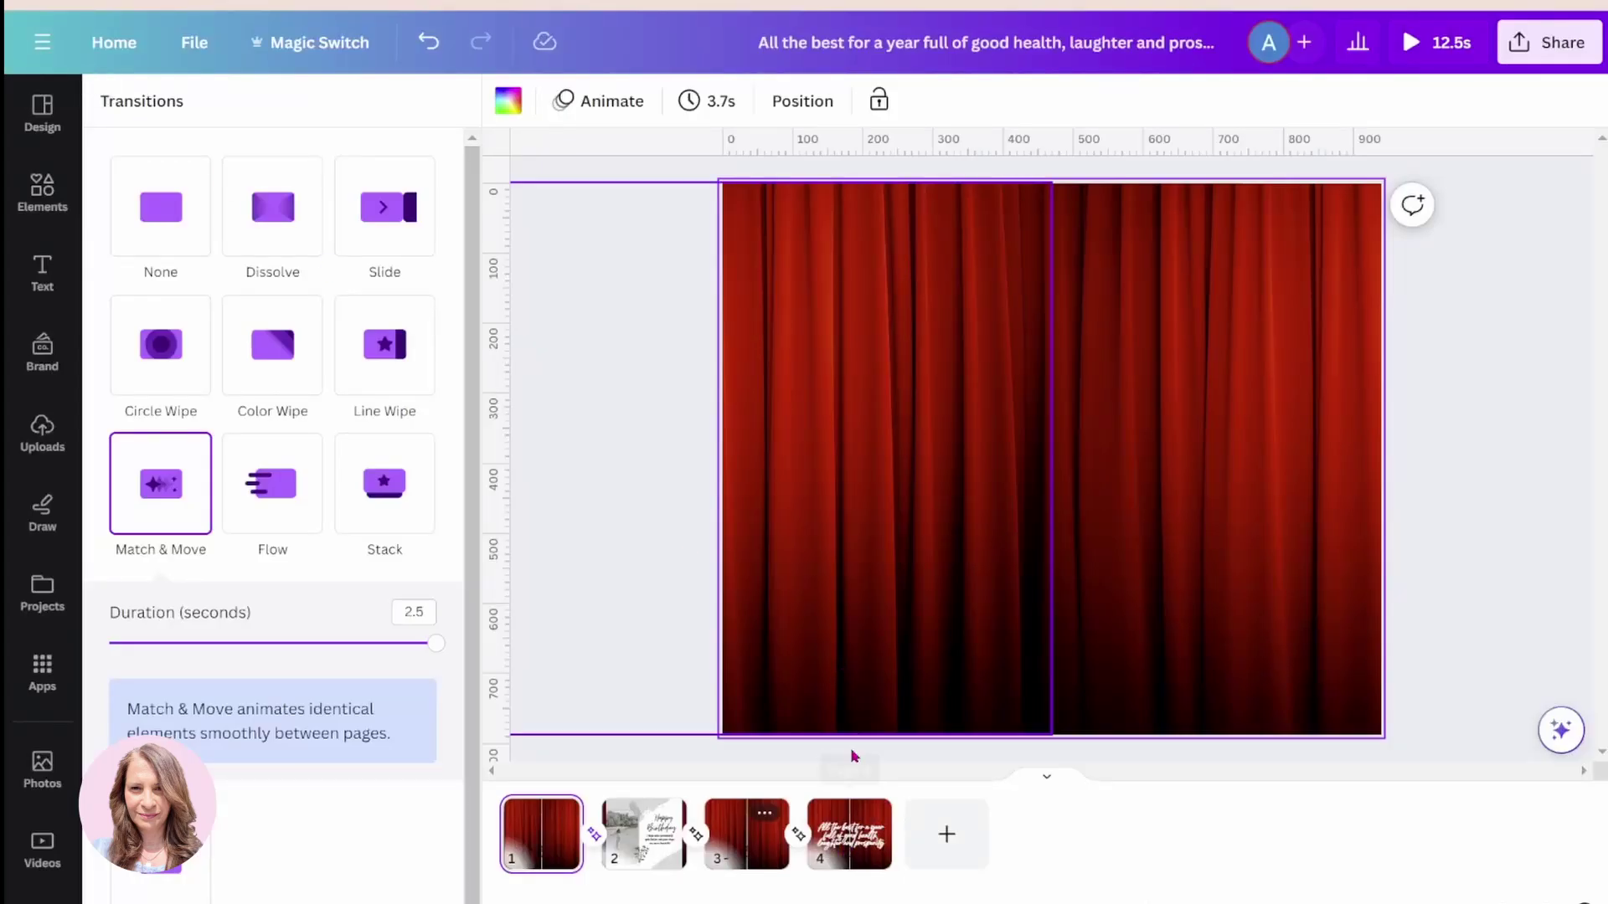
# - Apply the Typewriter text animation to the message on page 4
pyautogui.click(850, 829)
pyautogui.click(944, 521)
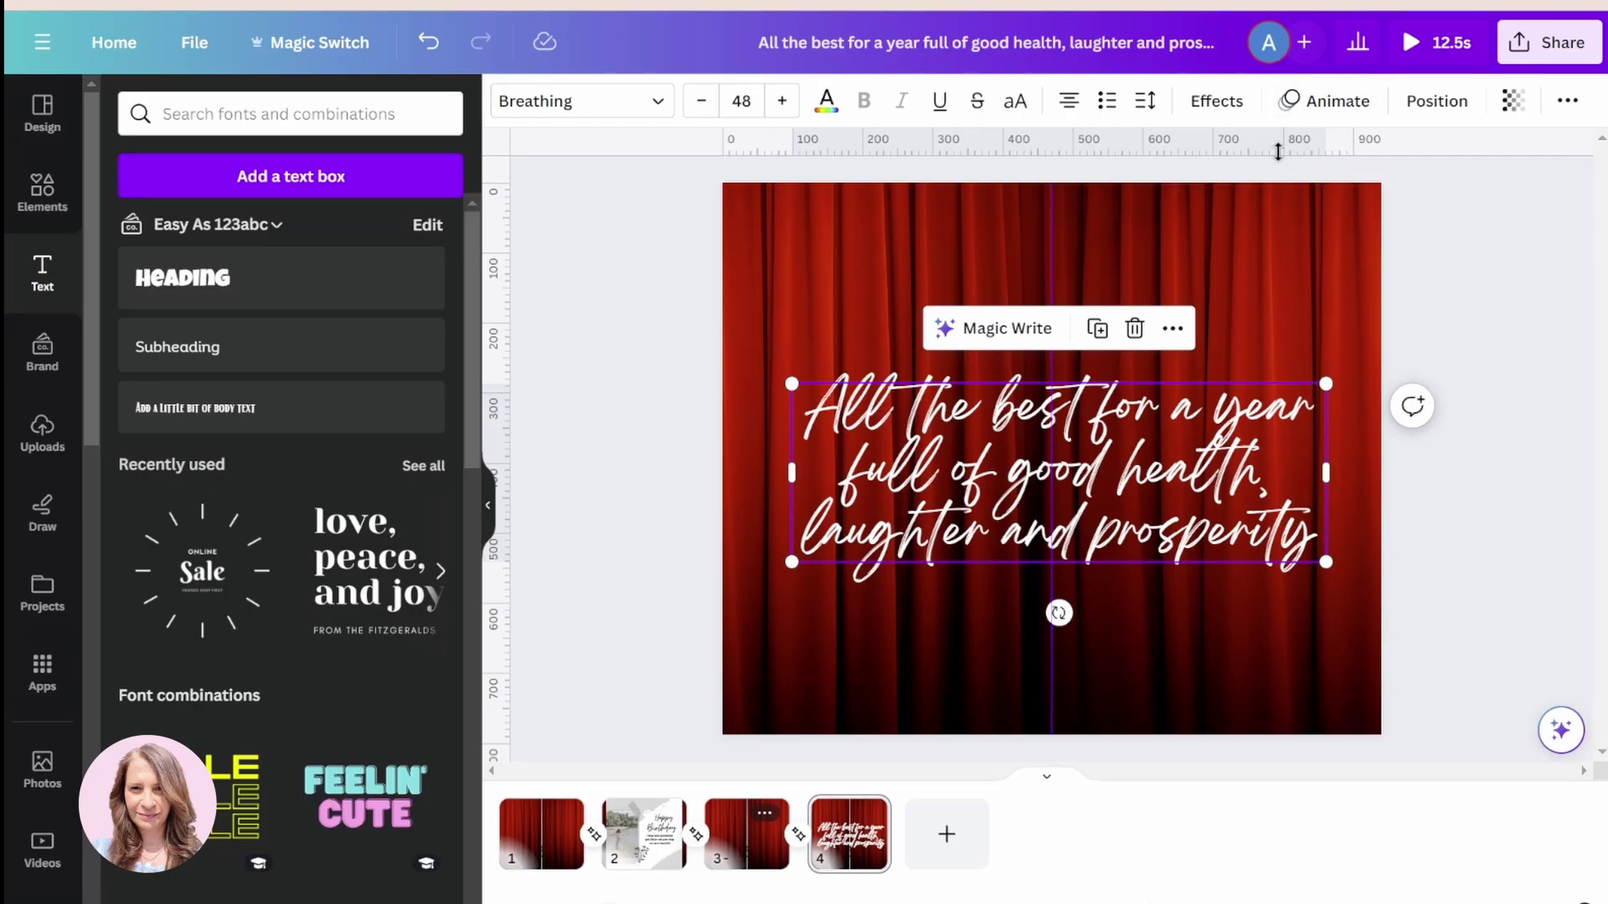
pyautogui.click(1313, 107)
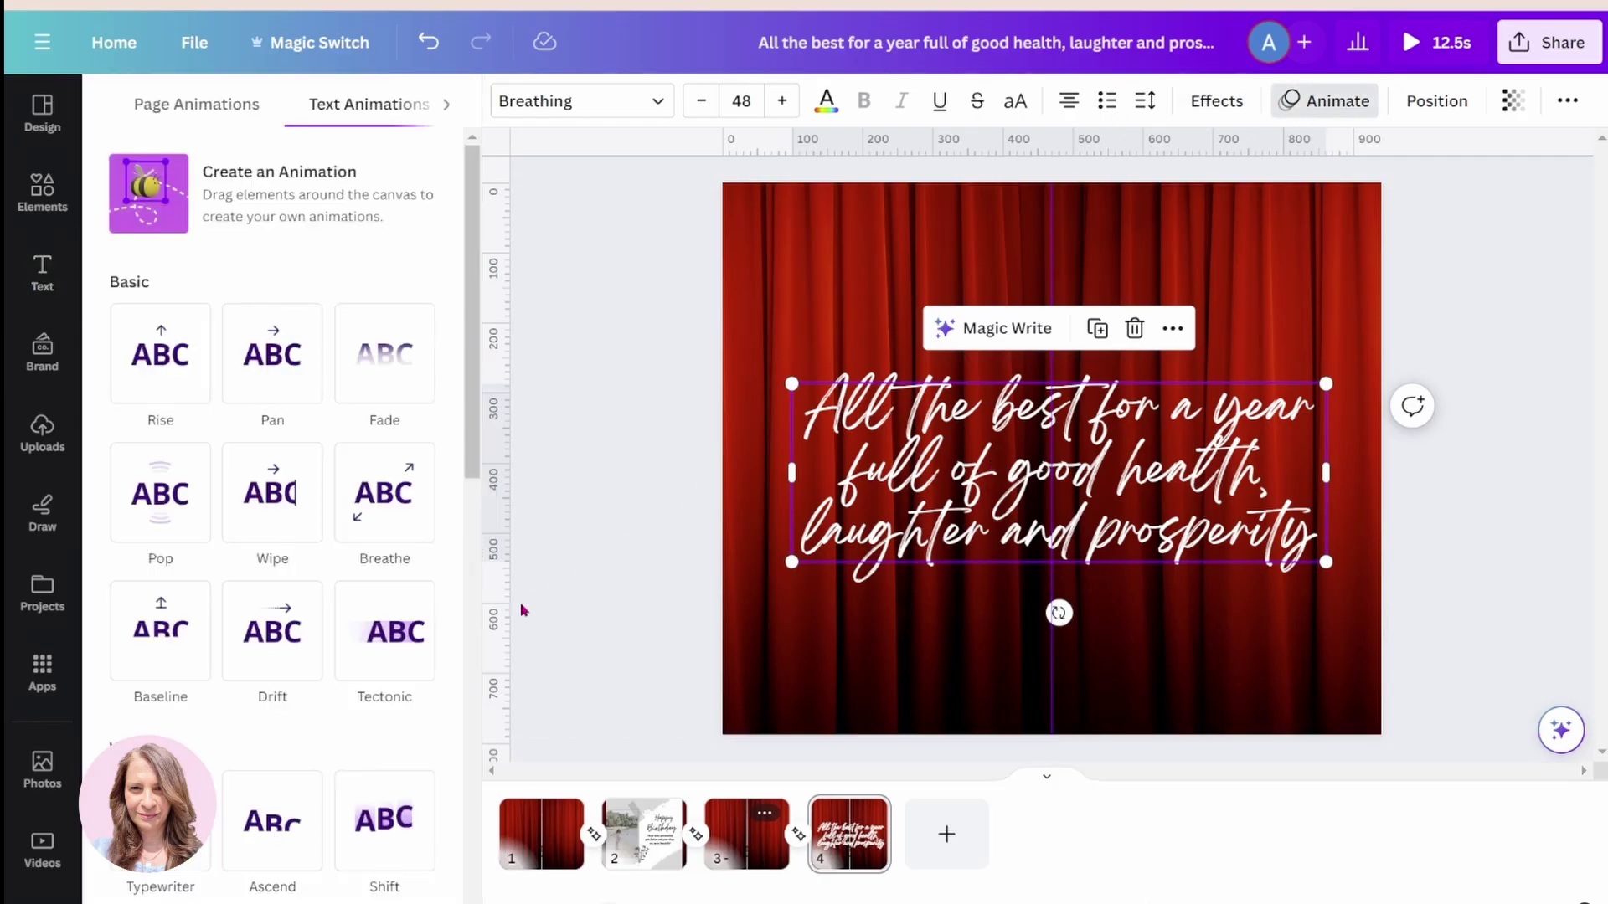
pyautogui.scroll(-3, 448, 668)
pyautogui.scroll(-2, 446, 667)
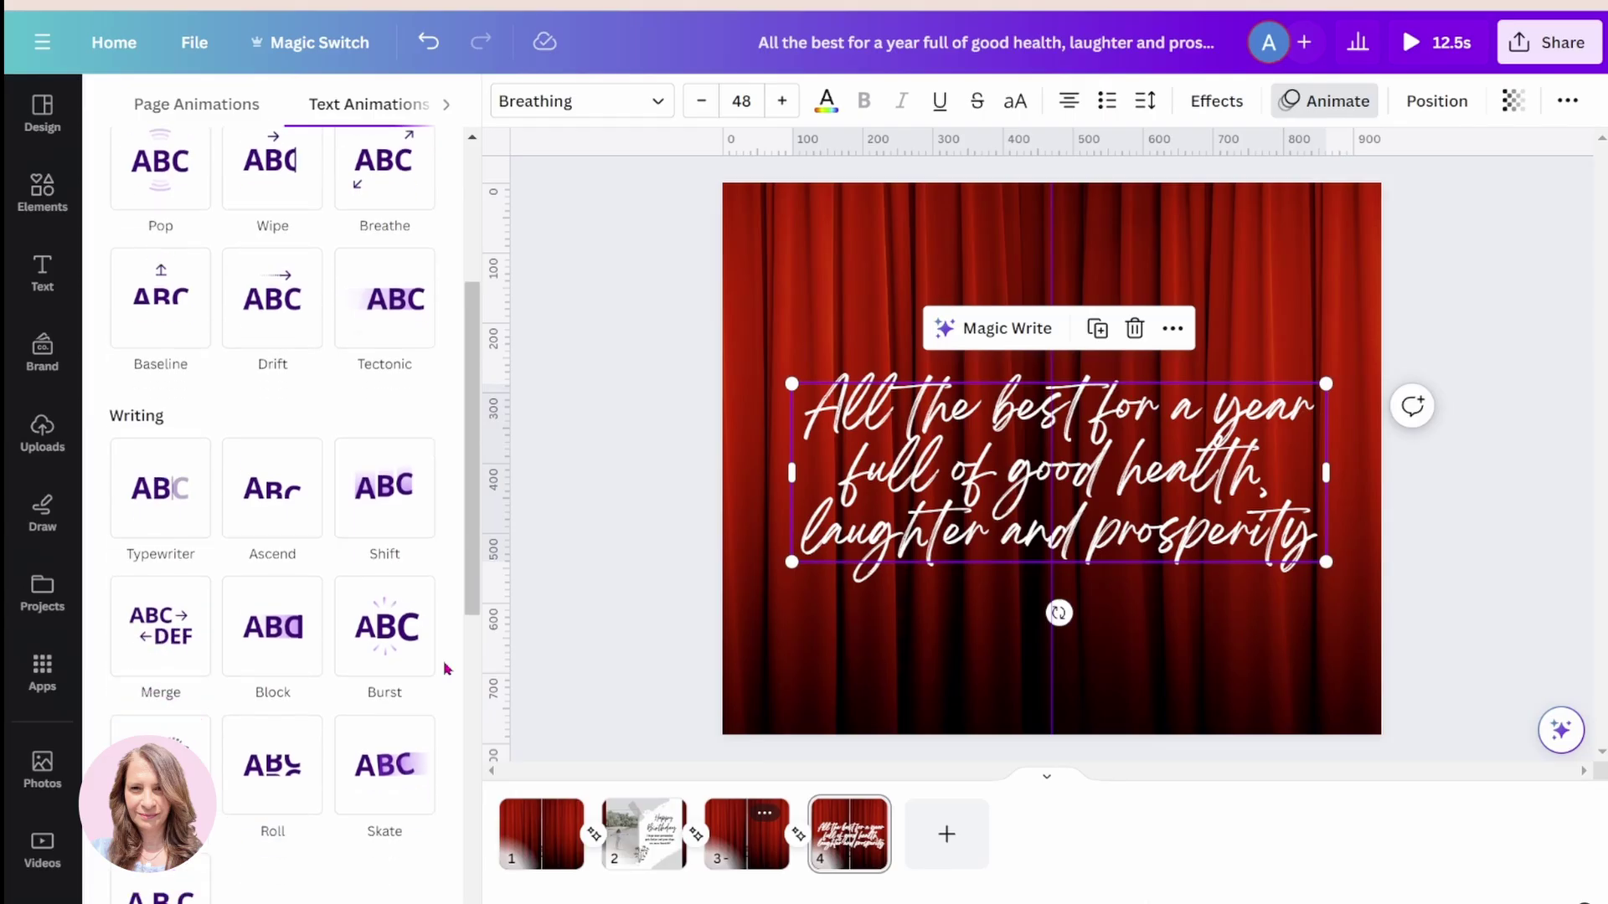
pyautogui.click(142, 517)
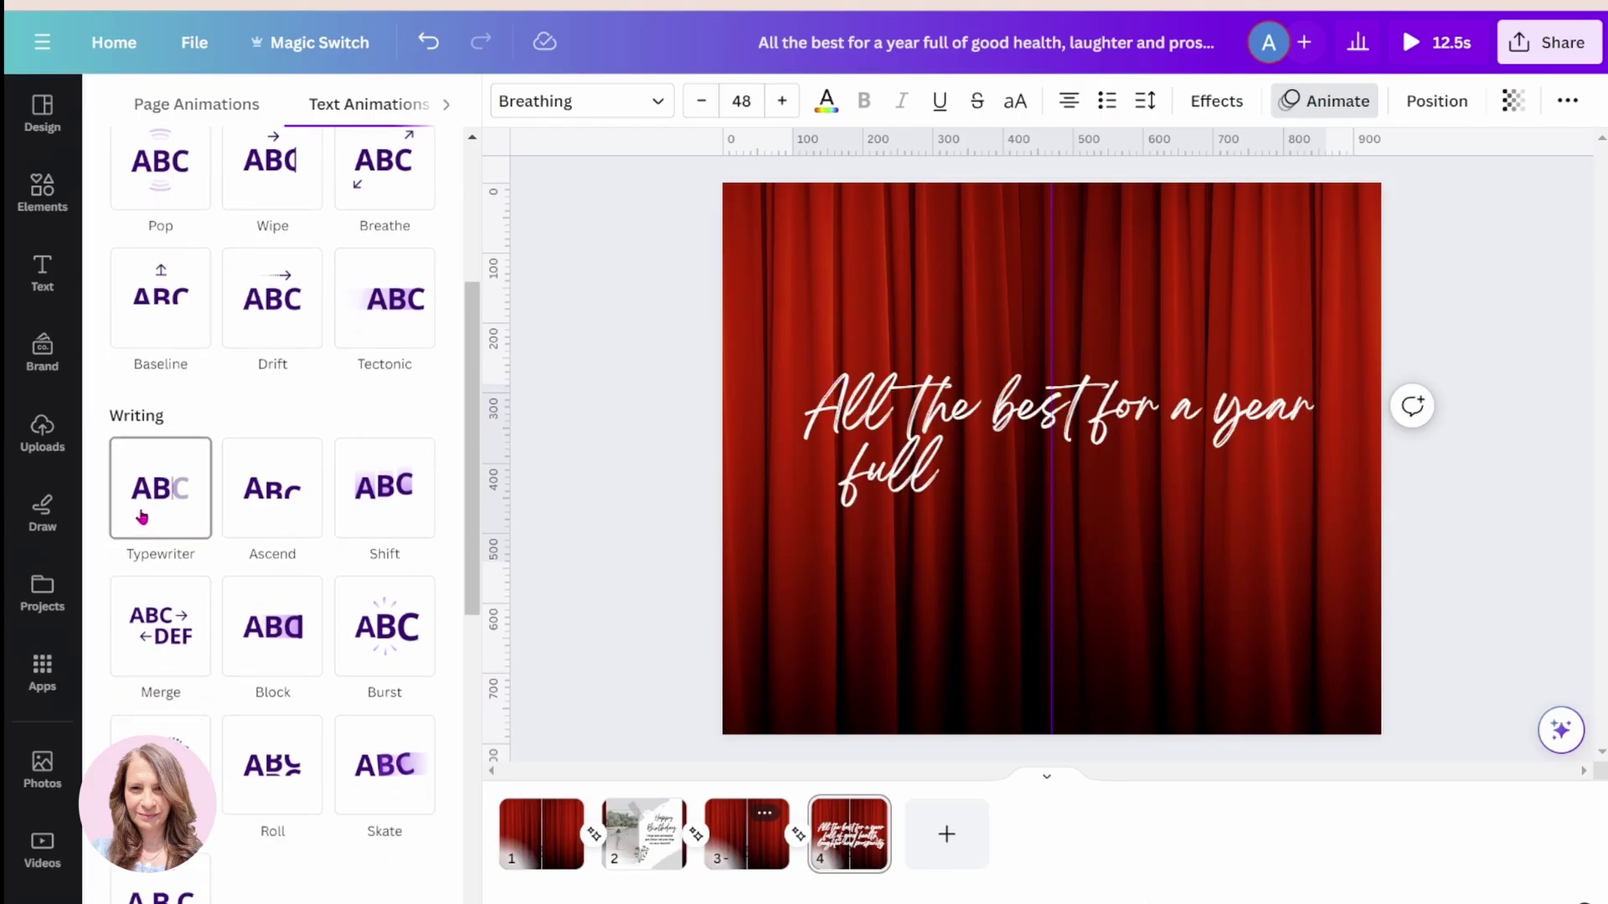
pyautogui.click(142, 517)
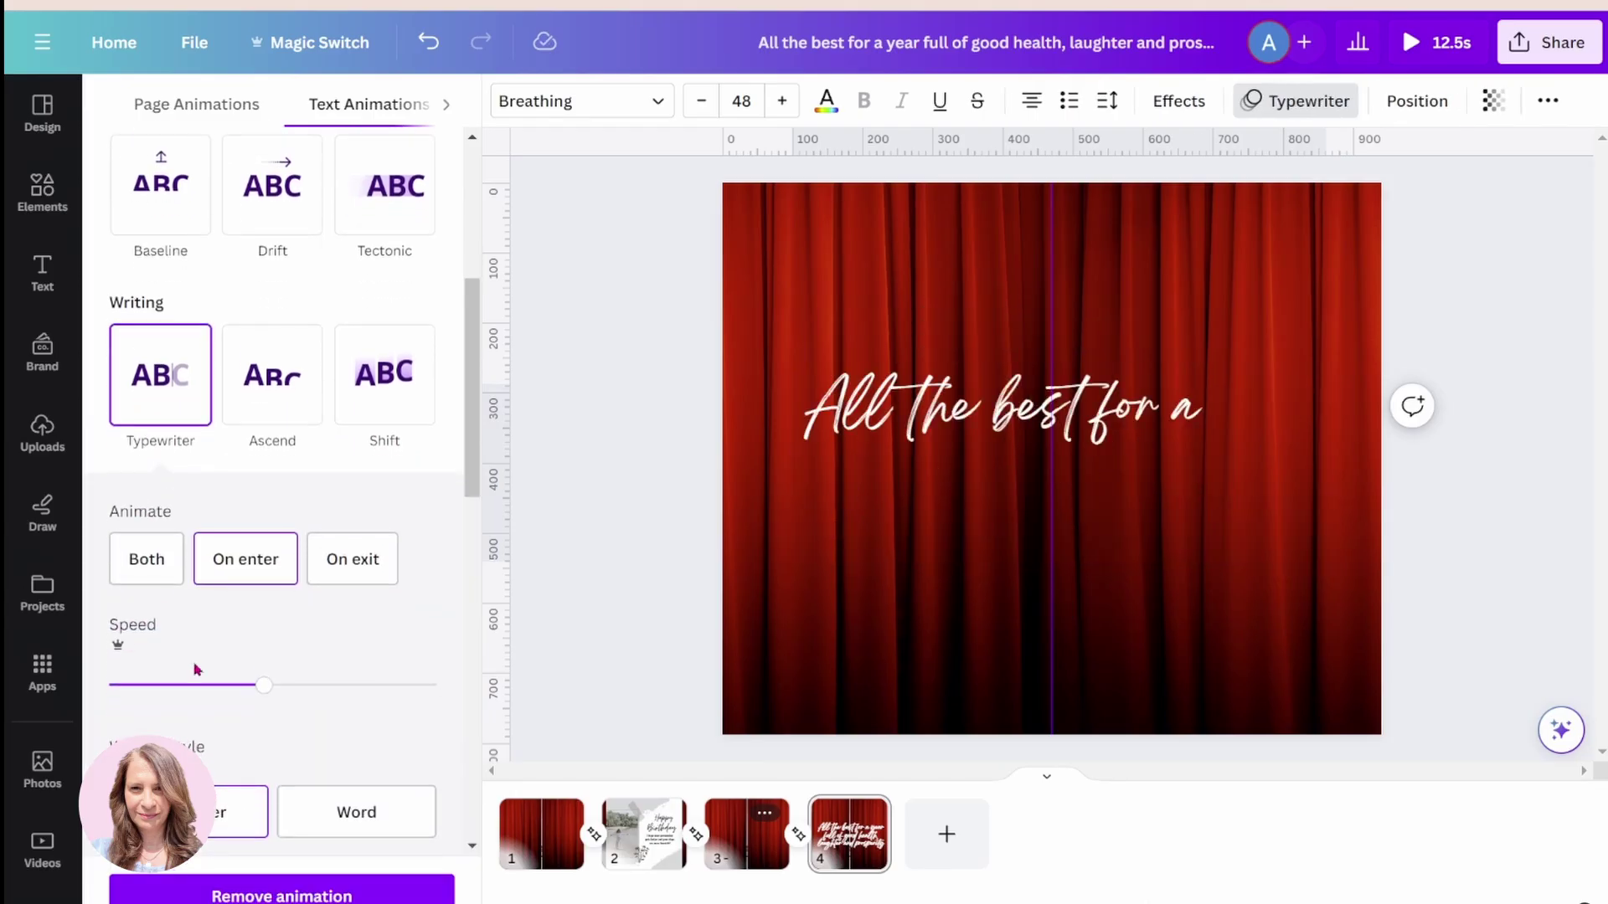
# - Slow the message's on-enter Typewriter animation down to near the minimum speed, keep the character-by-character writing style, and preview the card
pyautogui.moveTo(264, 687); pyautogui.dragTo(141, 688)
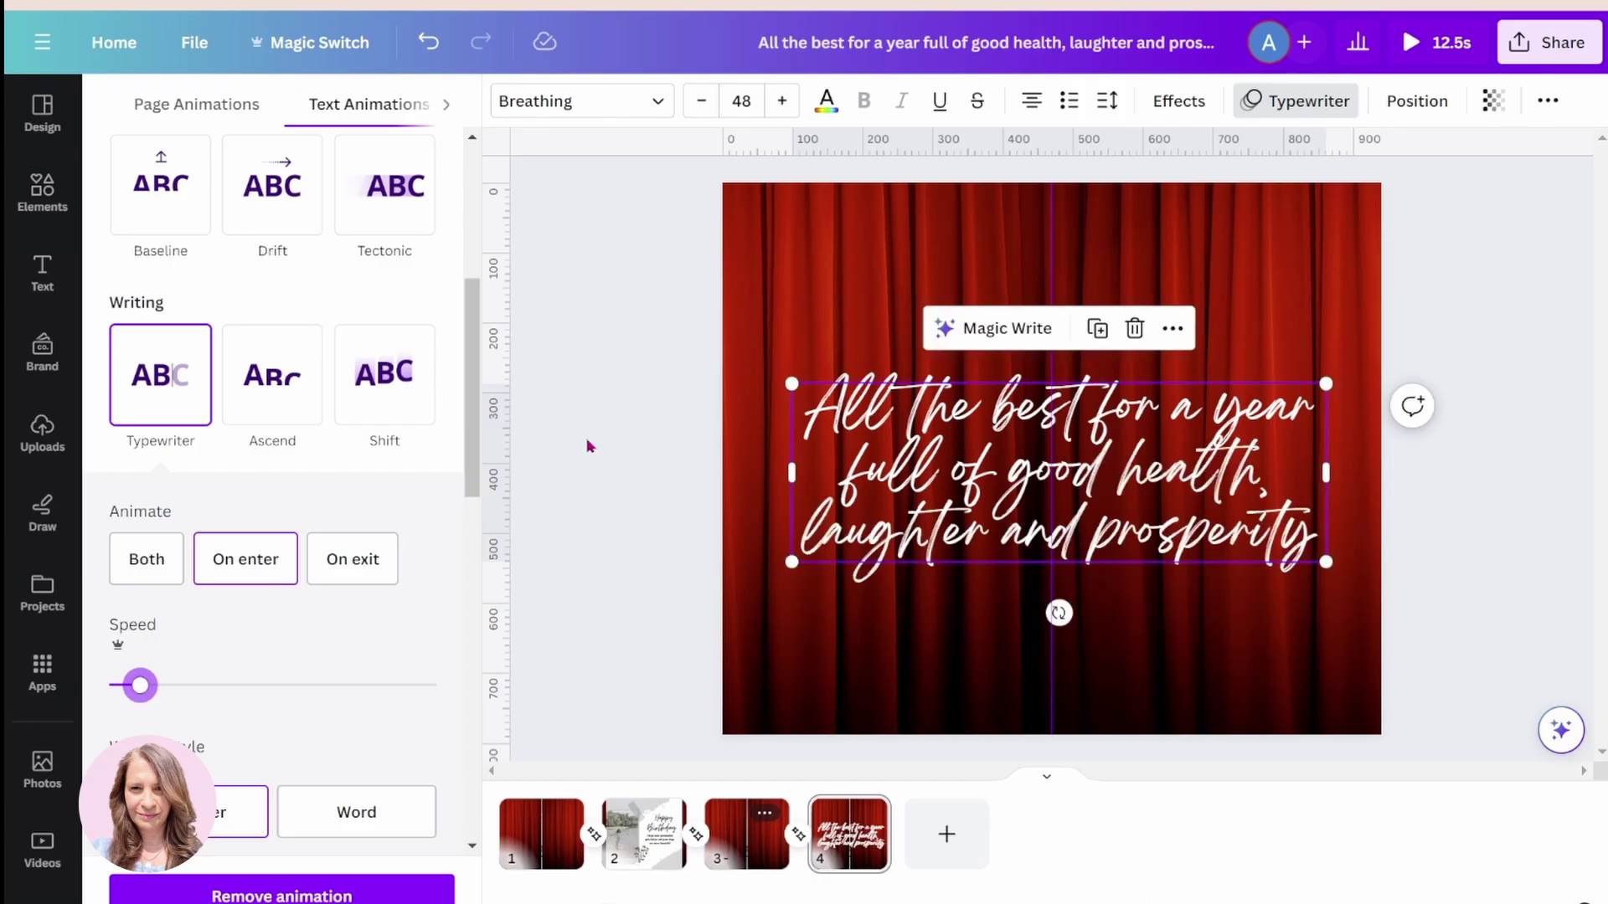
pyautogui.click(243, 811)
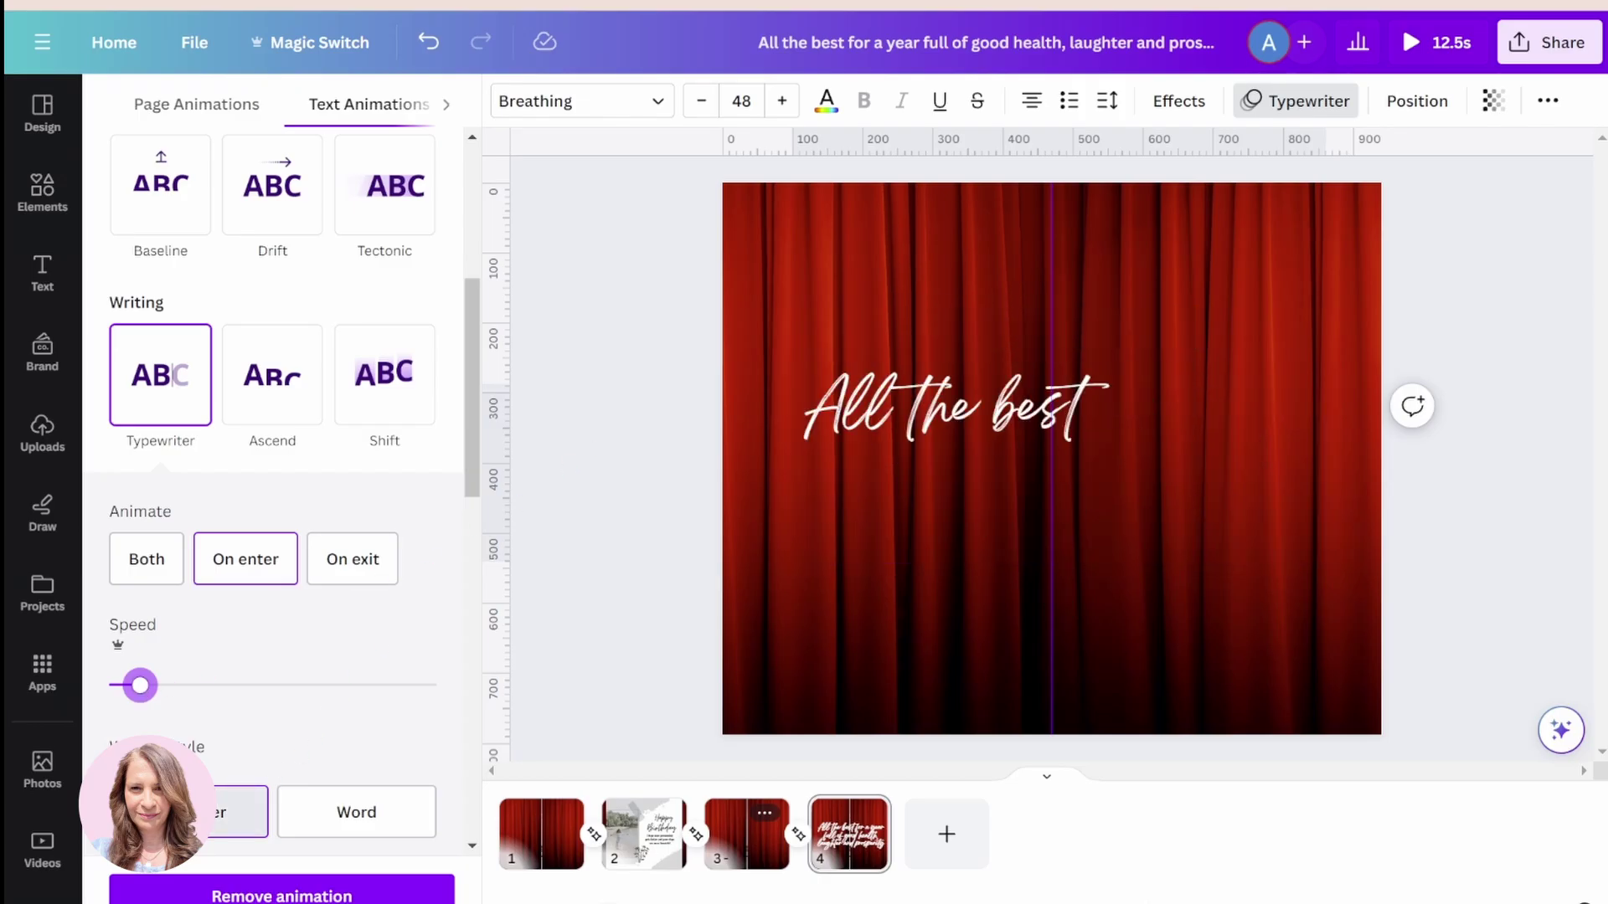
pyautogui.click(243, 811)
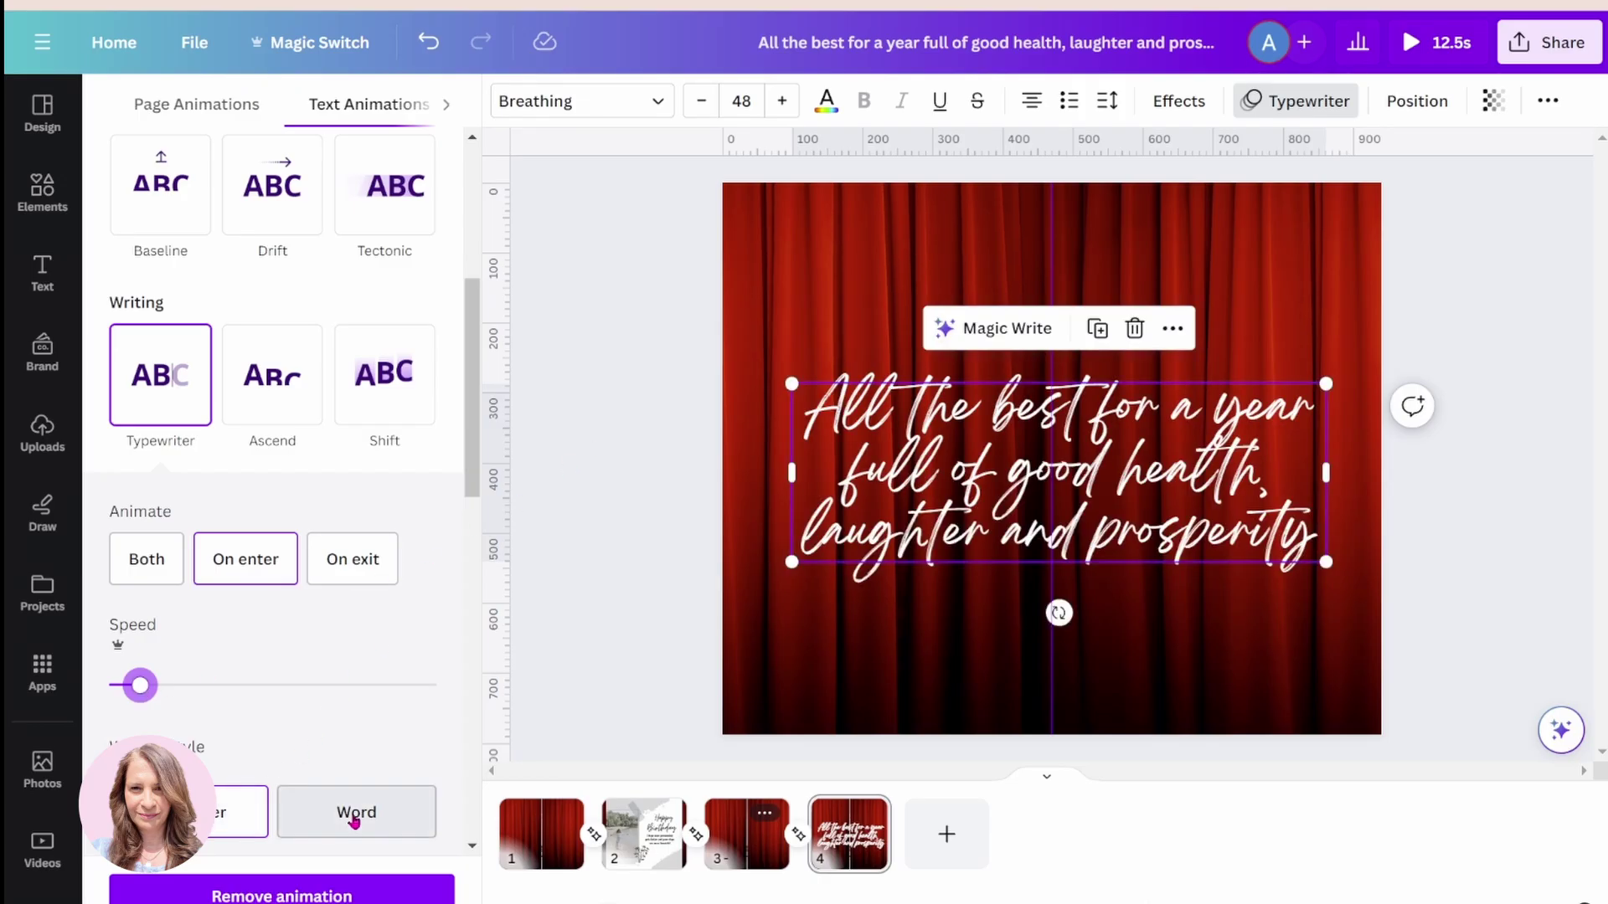
pyautogui.click(243, 811)
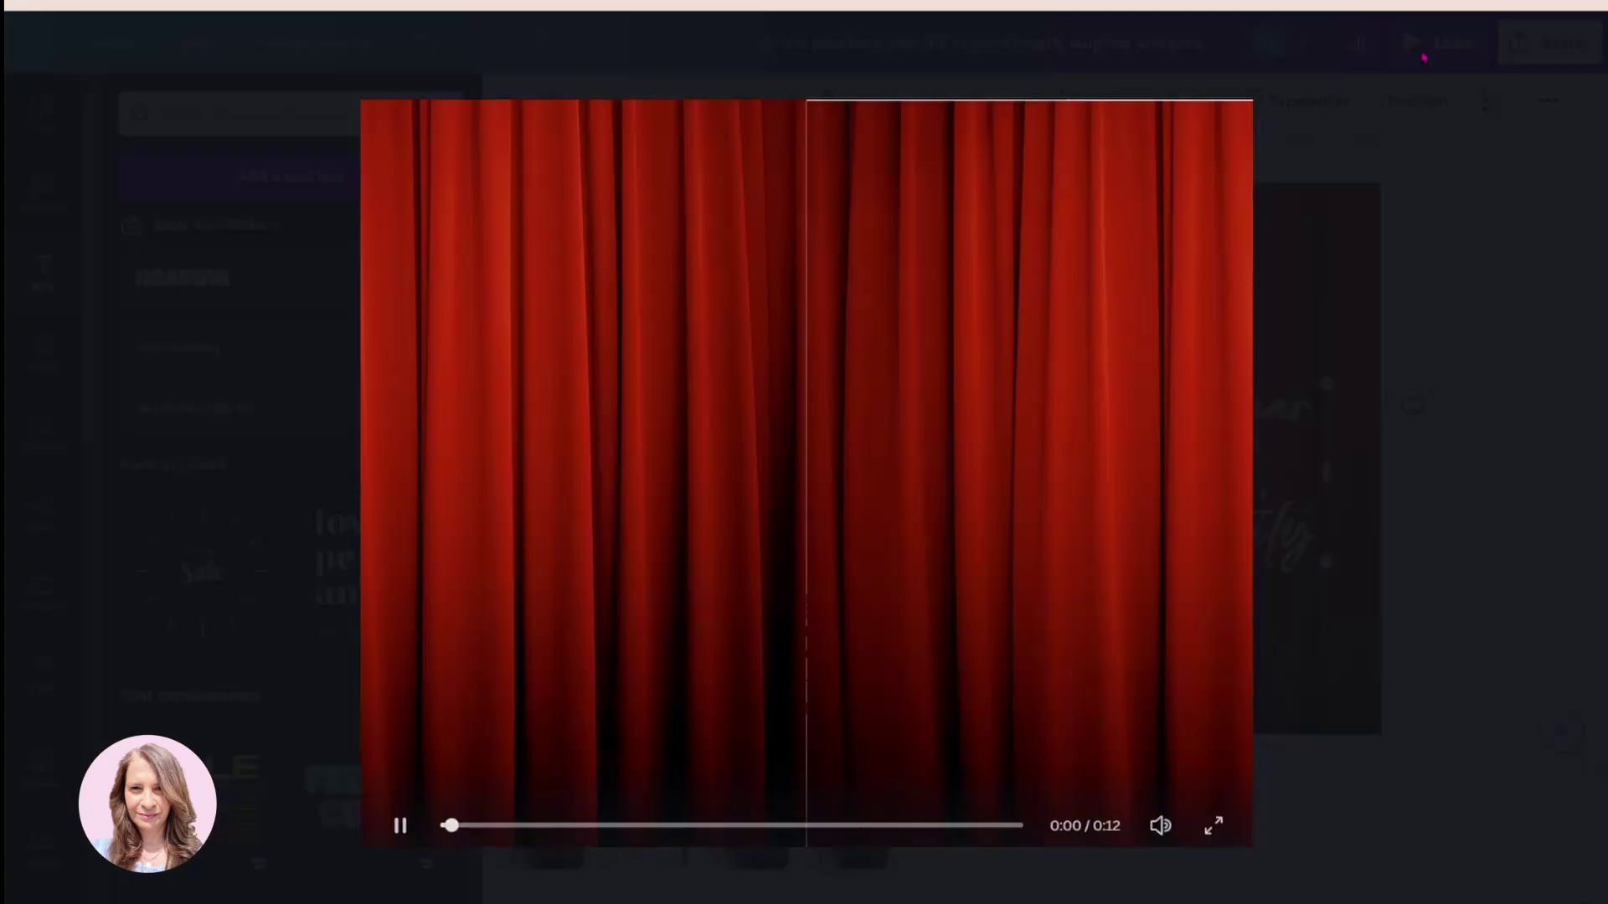
pyautogui.click(1423, 56)
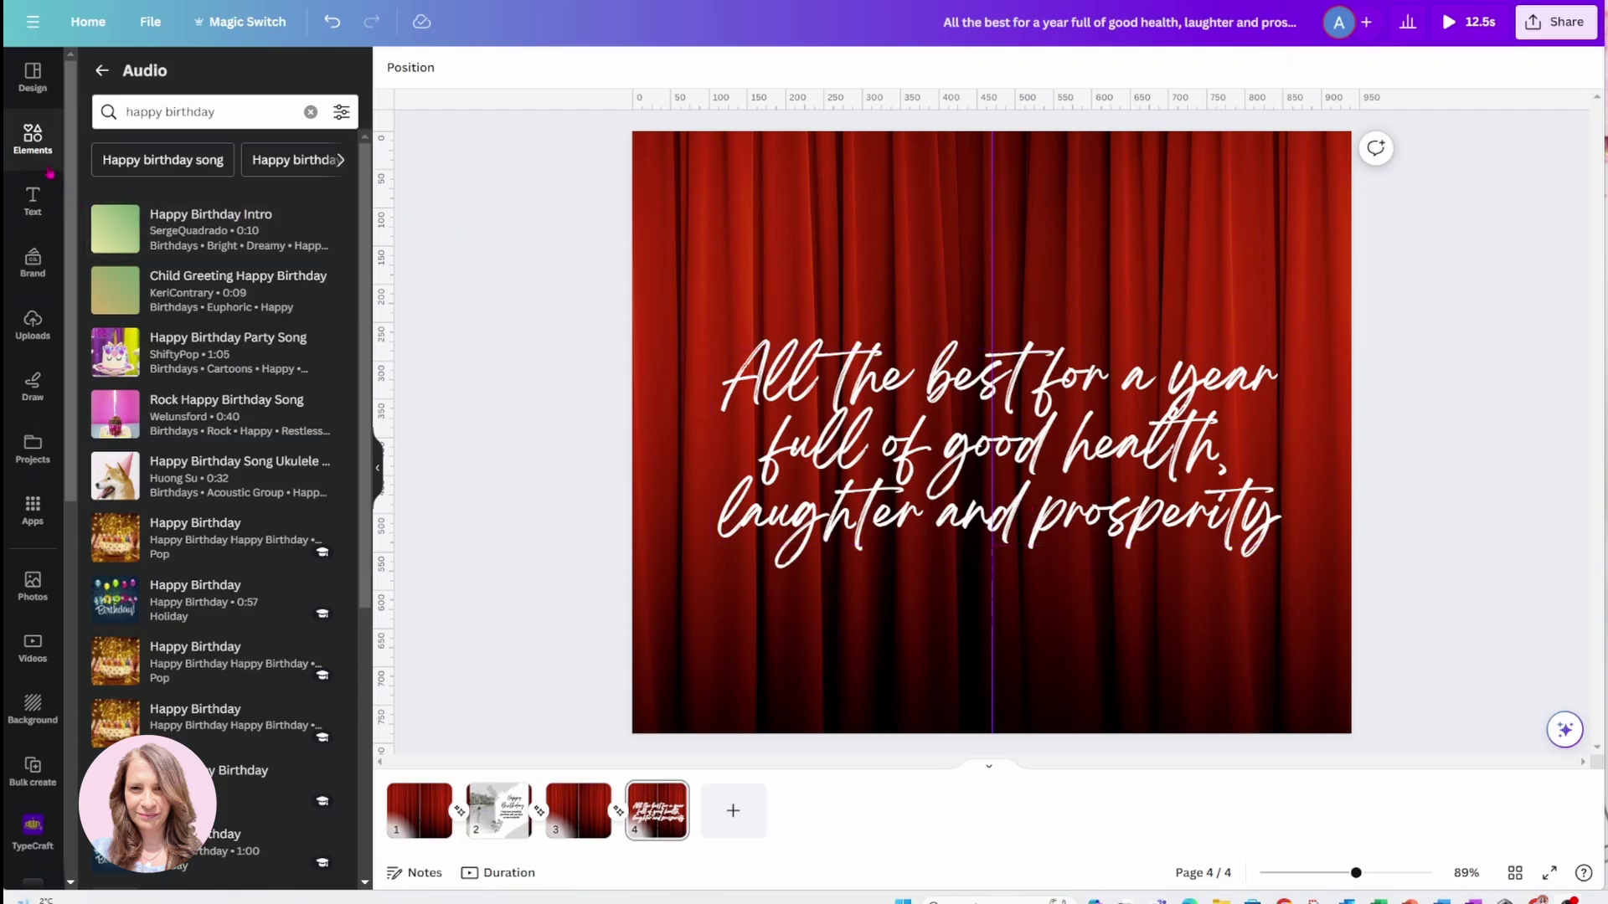
# - Look through the uploaded images and audio, and at the option for uploading own files
pyautogui.click(32, 325)
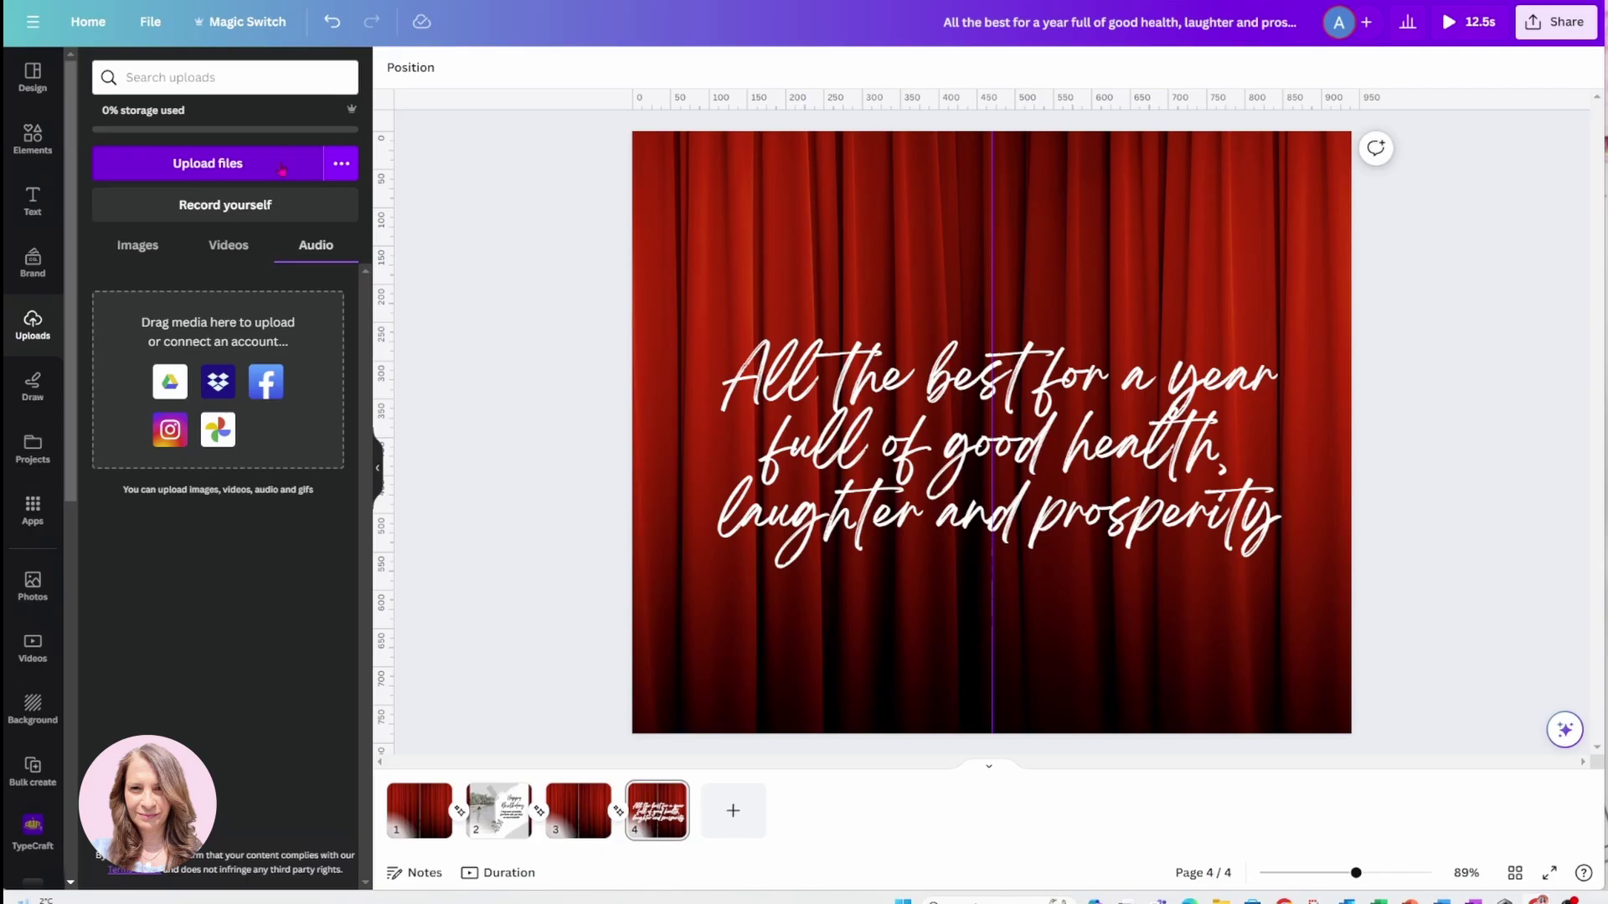
pyautogui.click(242, 170)
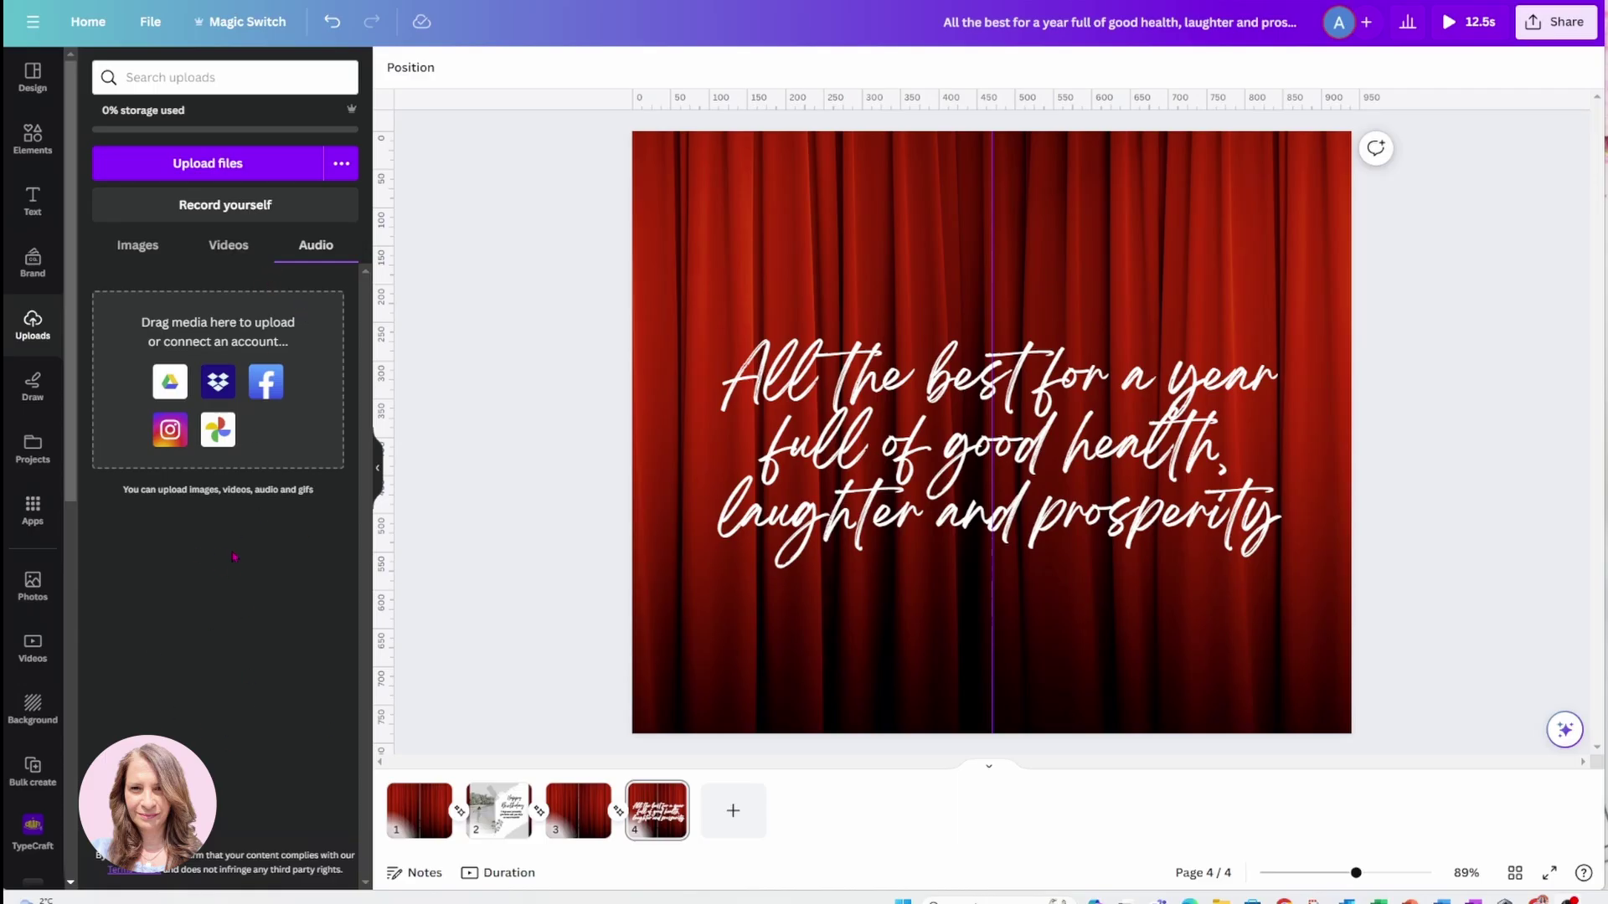
pyautogui.click(137, 245)
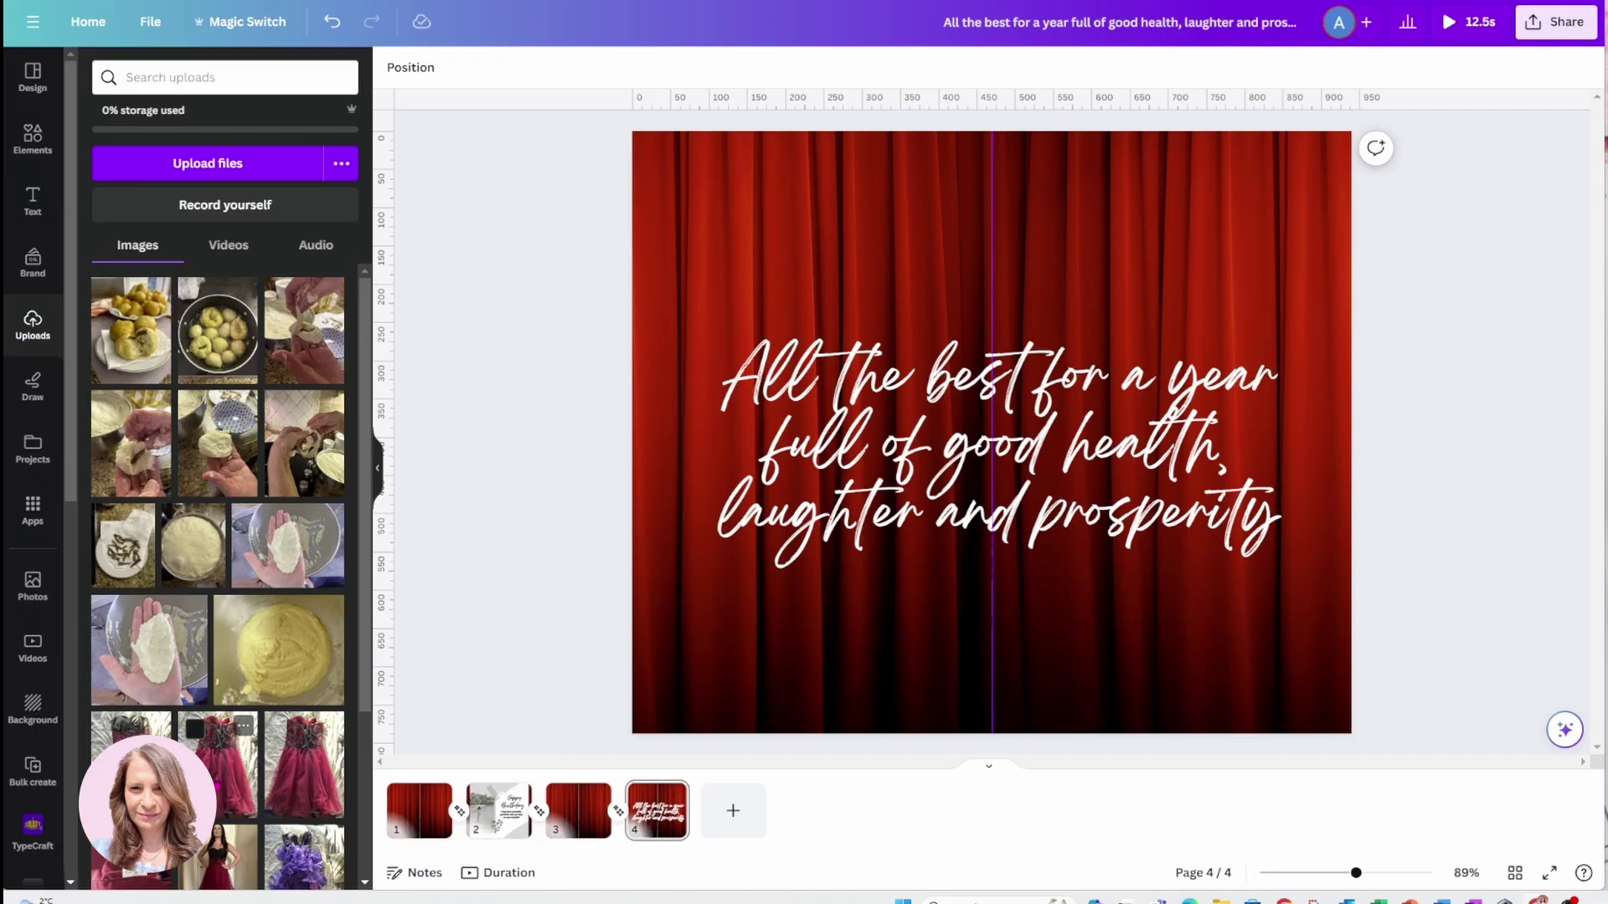
pyautogui.click(315, 244)
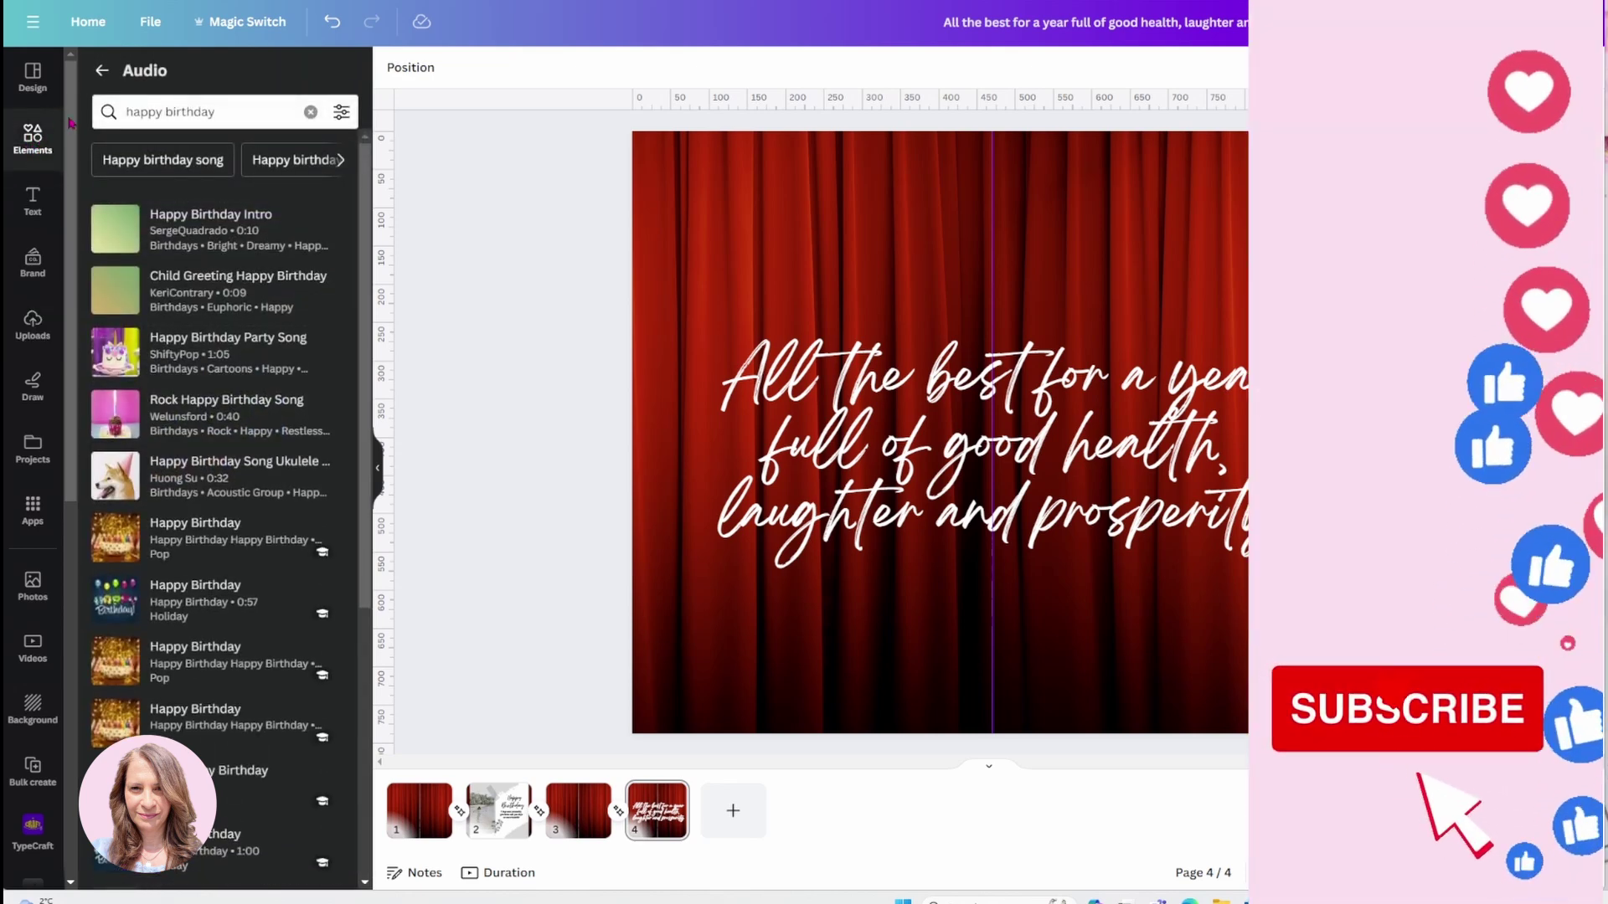
# - Search the elements library for "birthday" and list all matching audio tracks
pyautogui.click(101, 70)
pyautogui.click(166, 77)
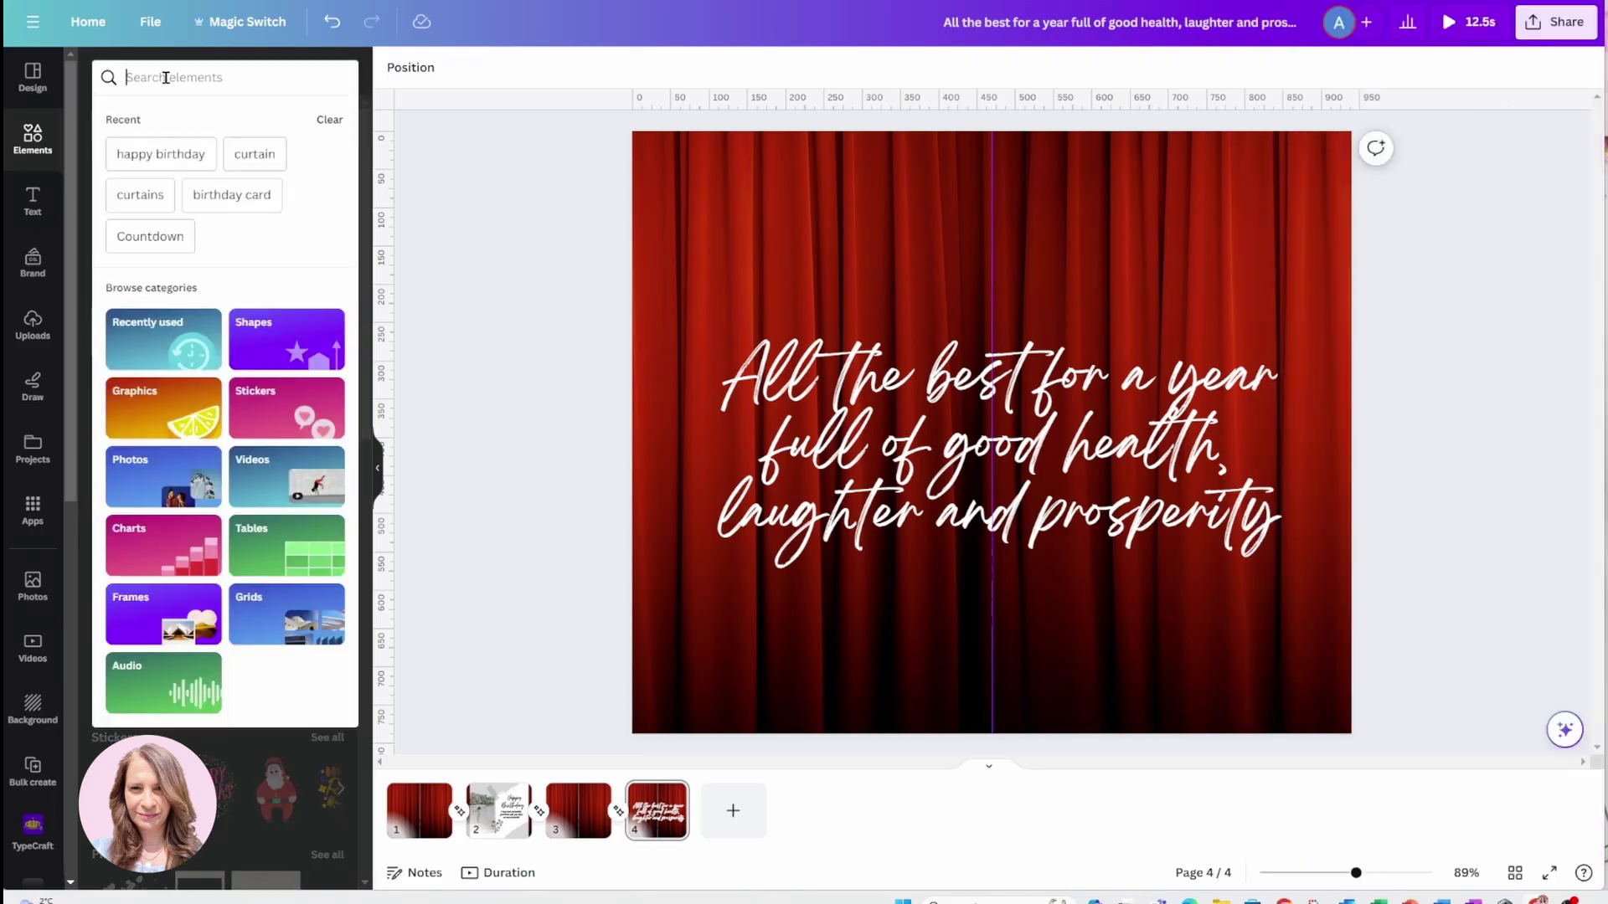
pyautogui.write('b')
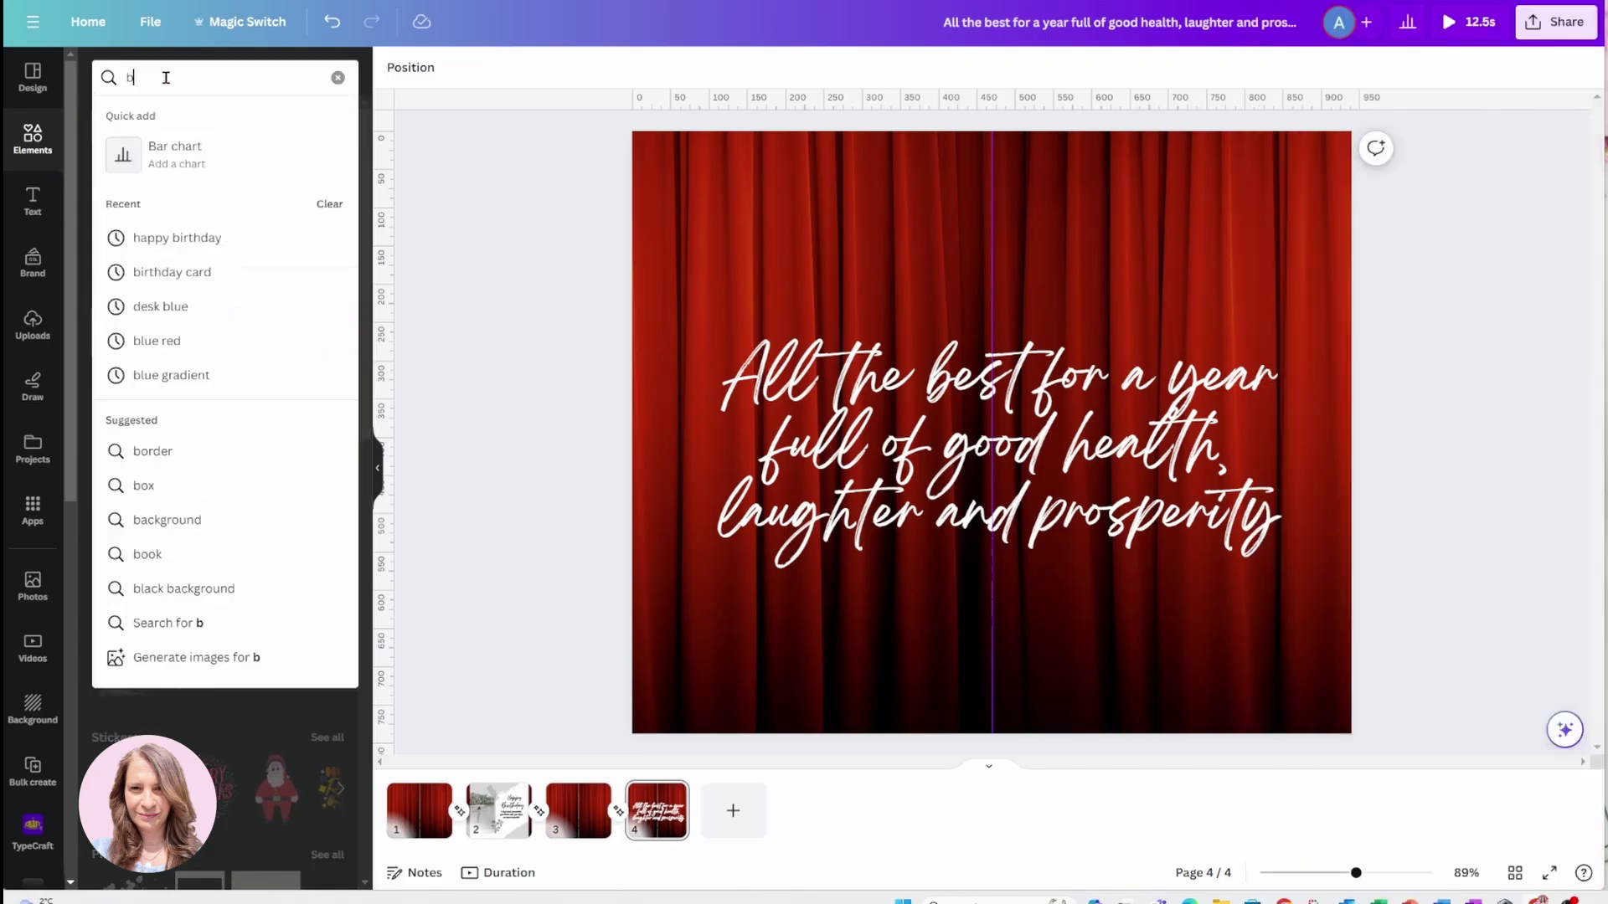
pyautogui.write('irthd')
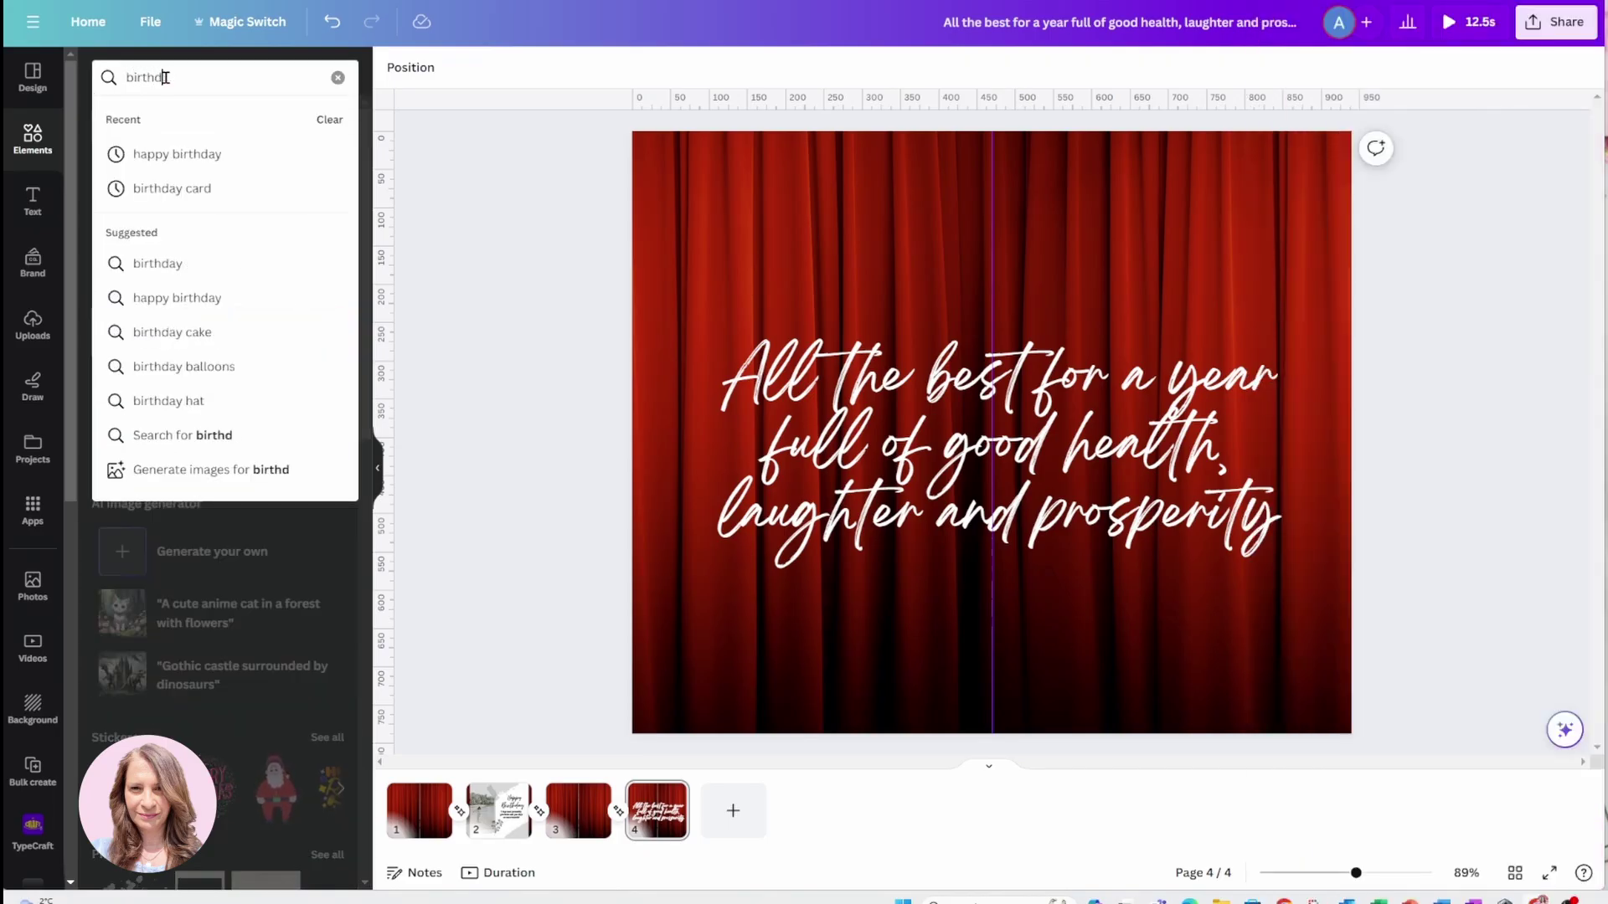
pyautogui.write('ay')
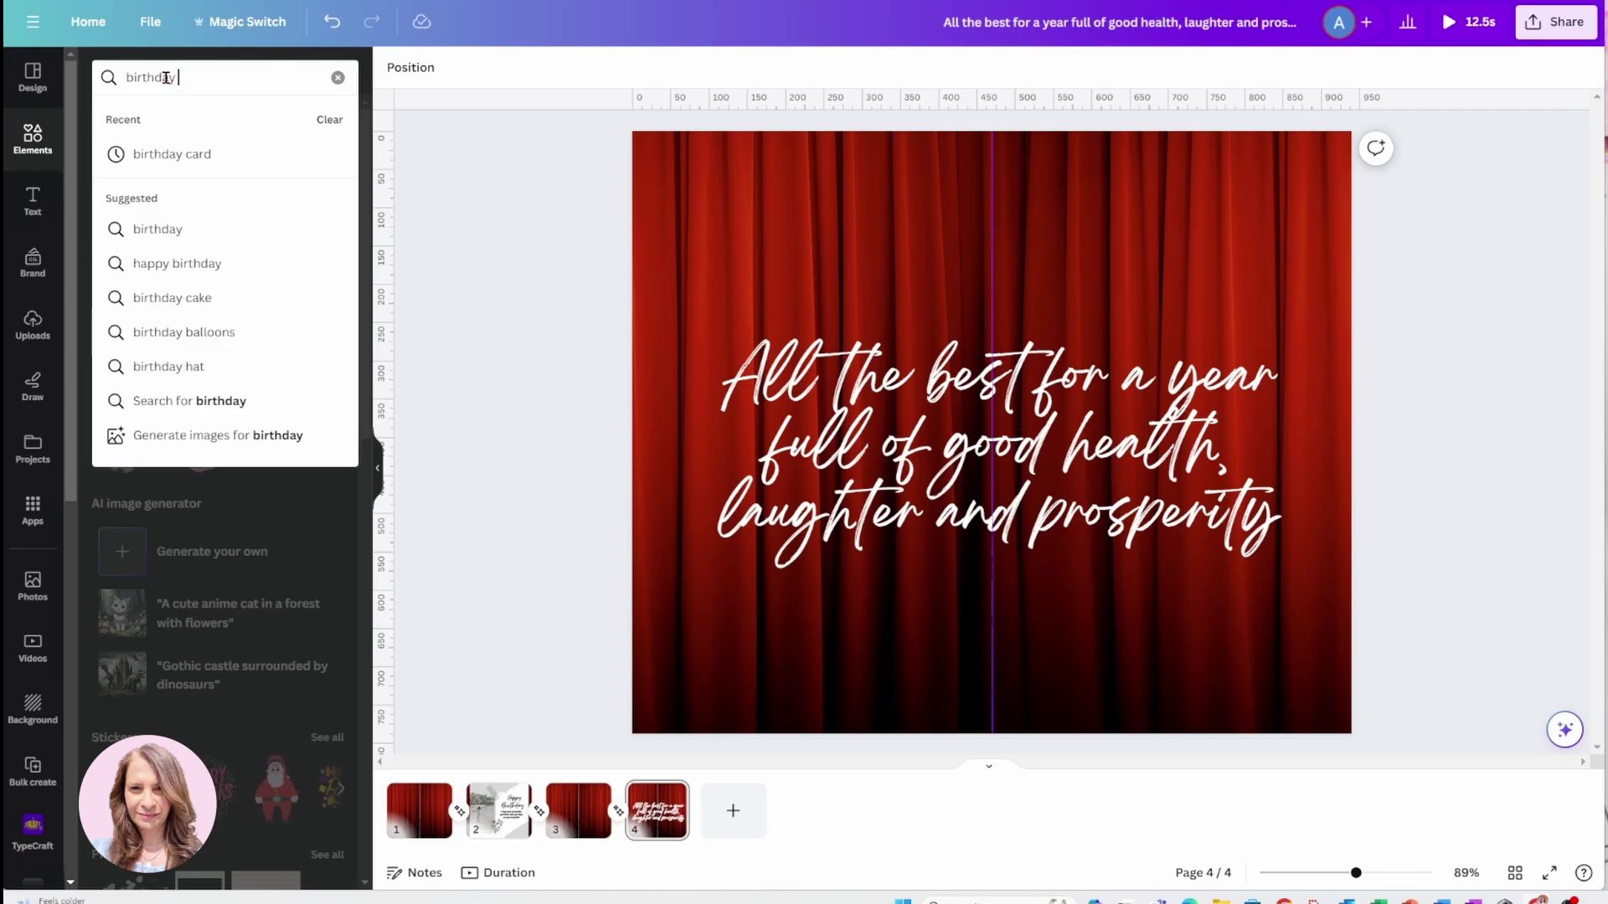
pyautogui.press('Return')
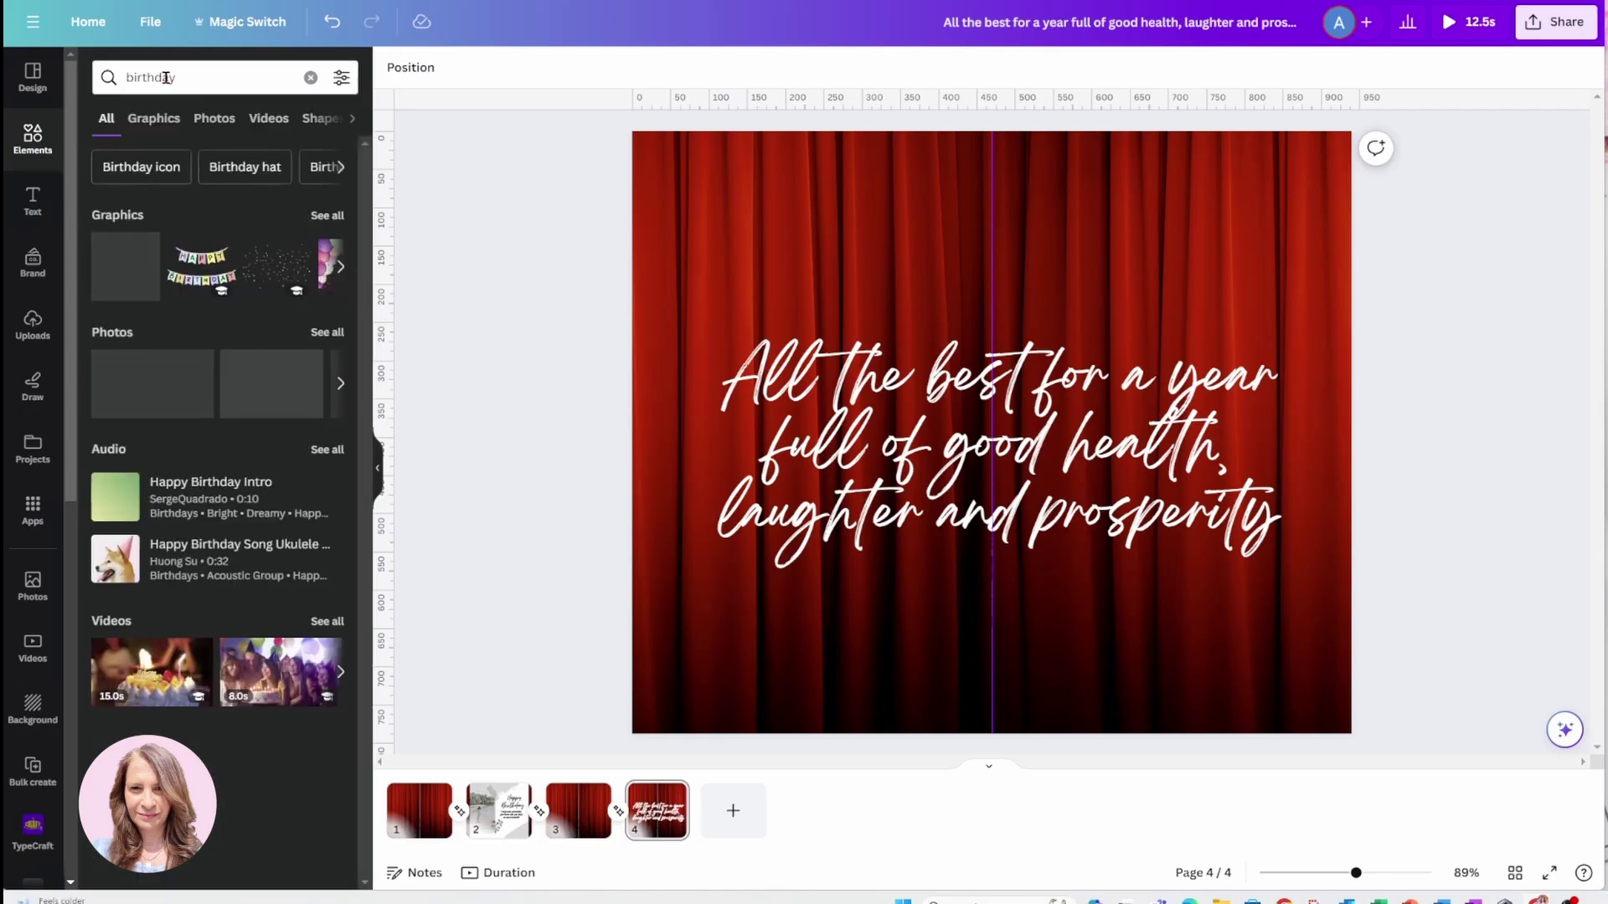
pyautogui.moveTo(242, 362)
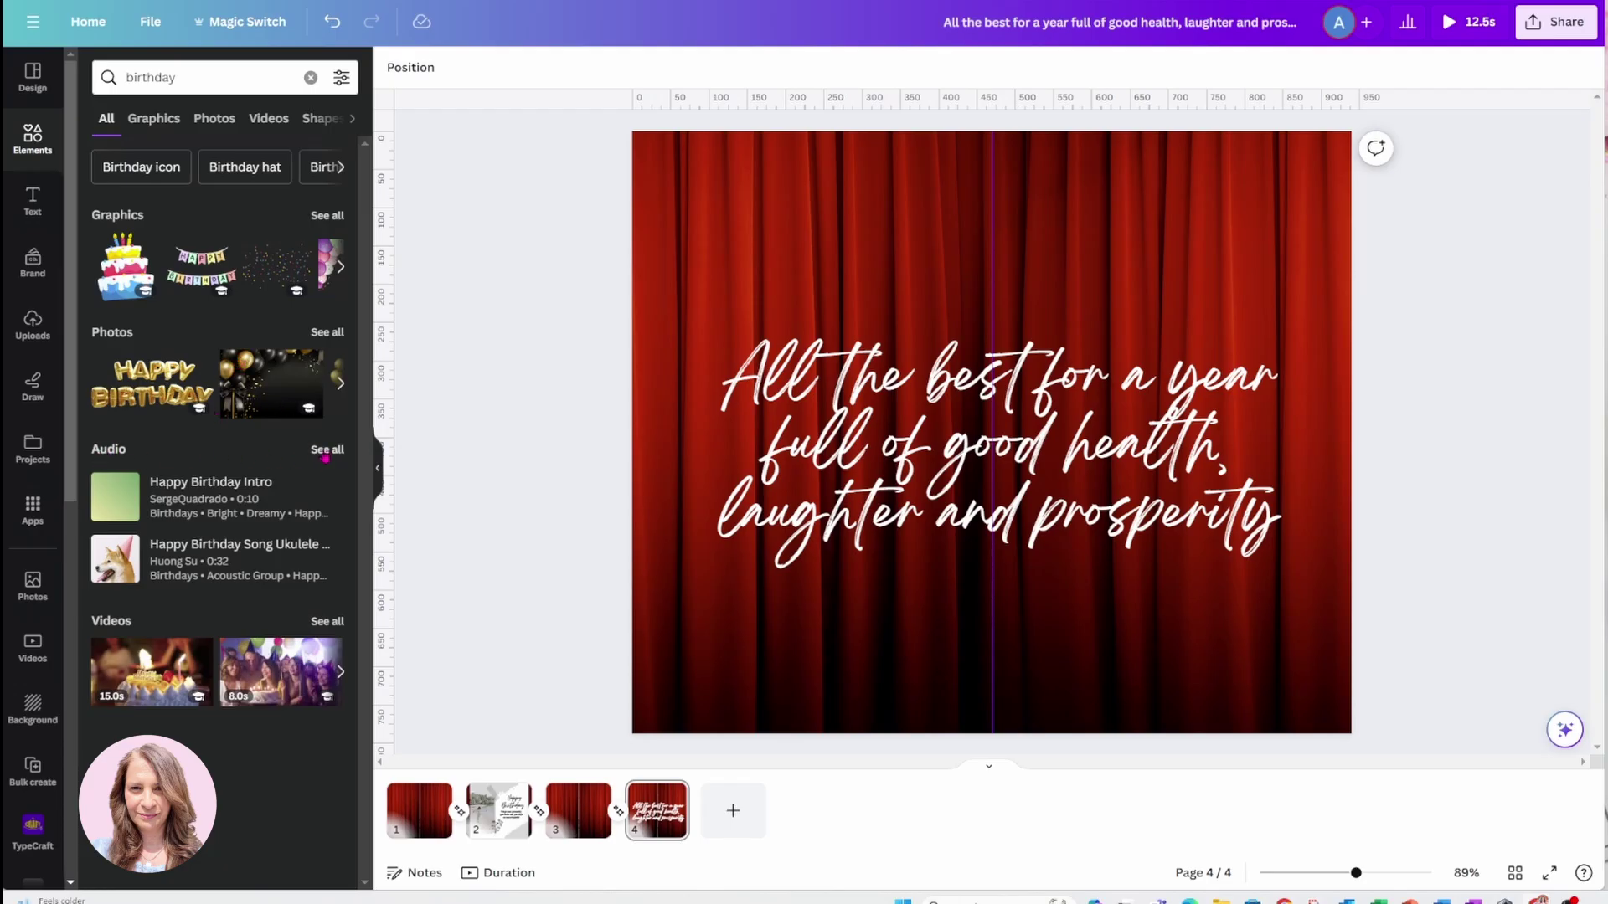
pyautogui.click(326, 450)
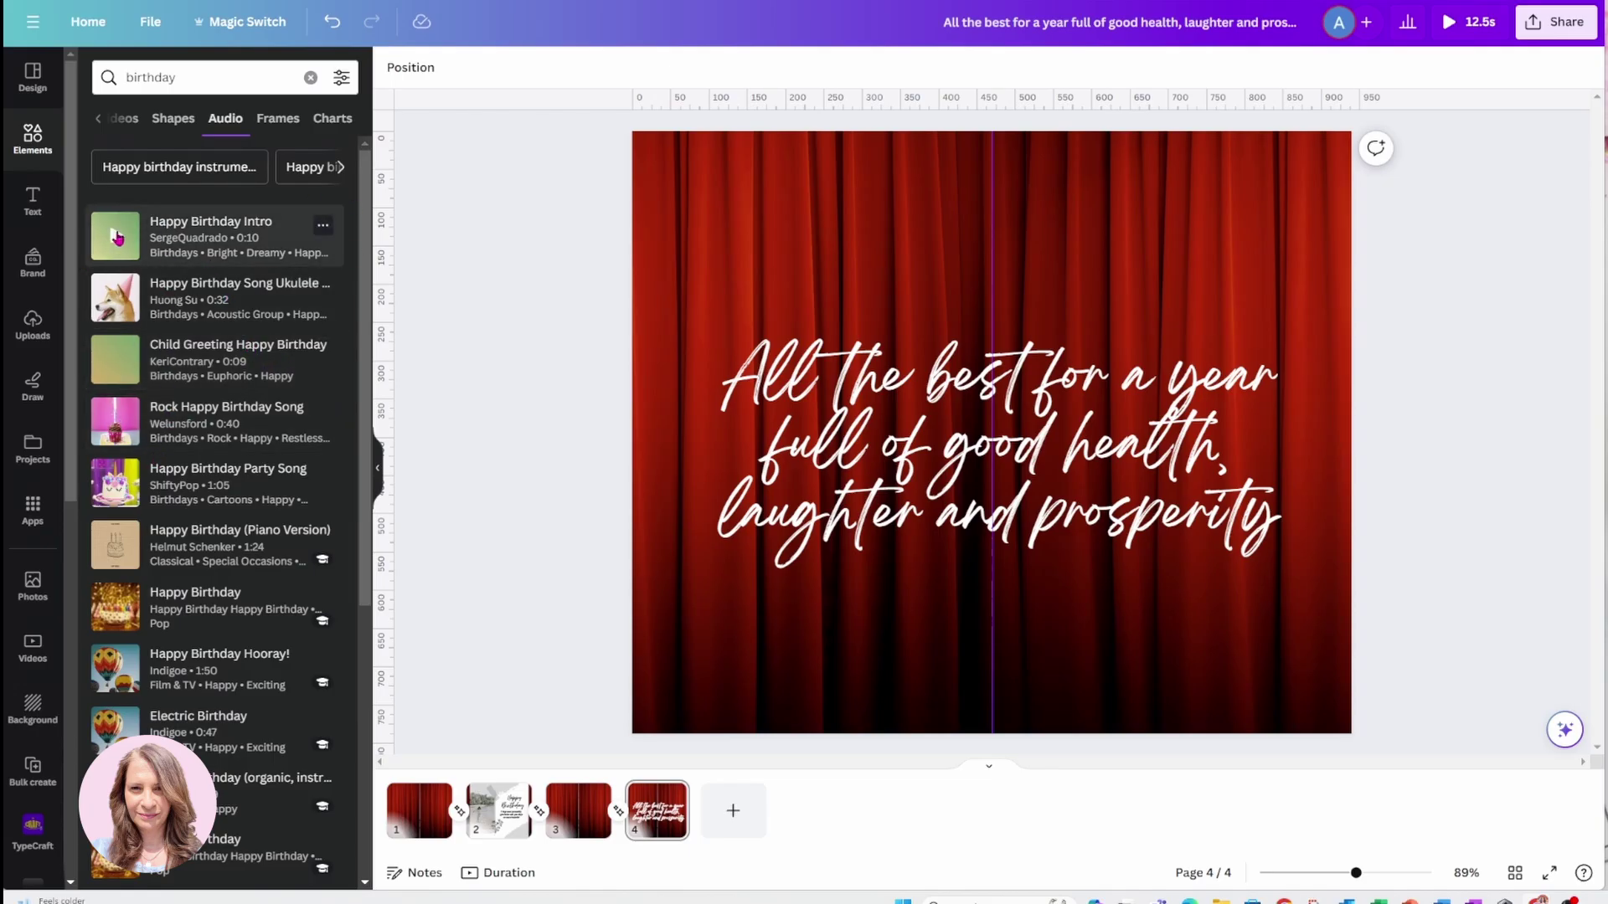
# - Try the Happy Birthday Intro track on page 4, listen to it and the ukulele song, and remove the added track
pyautogui.click(193, 238)
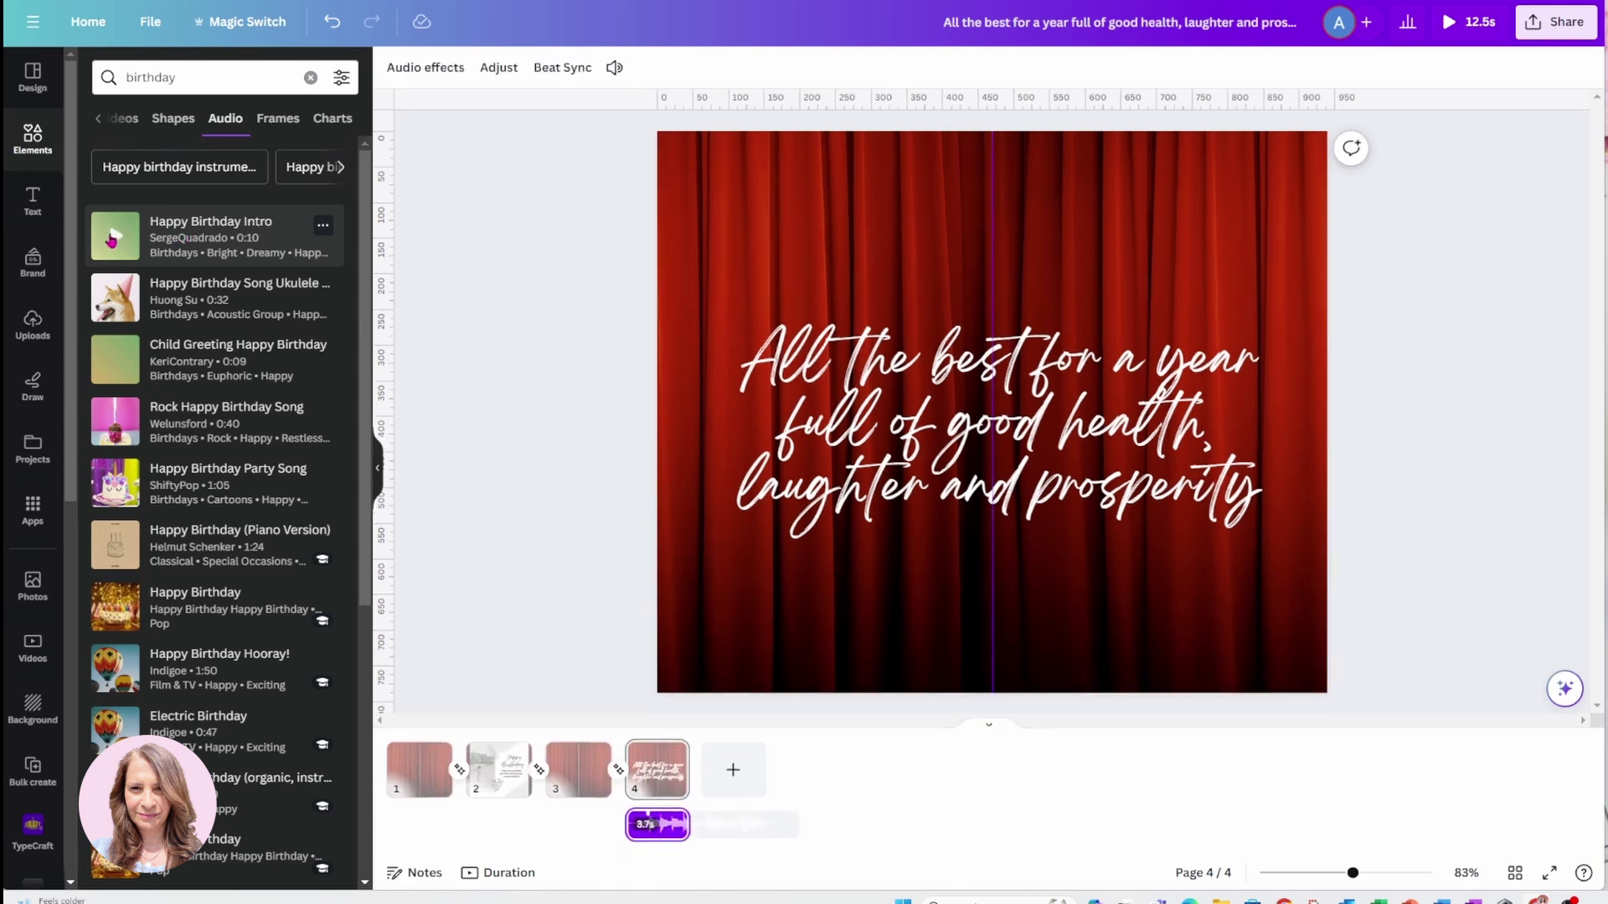
pyautogui.click(113, 238)
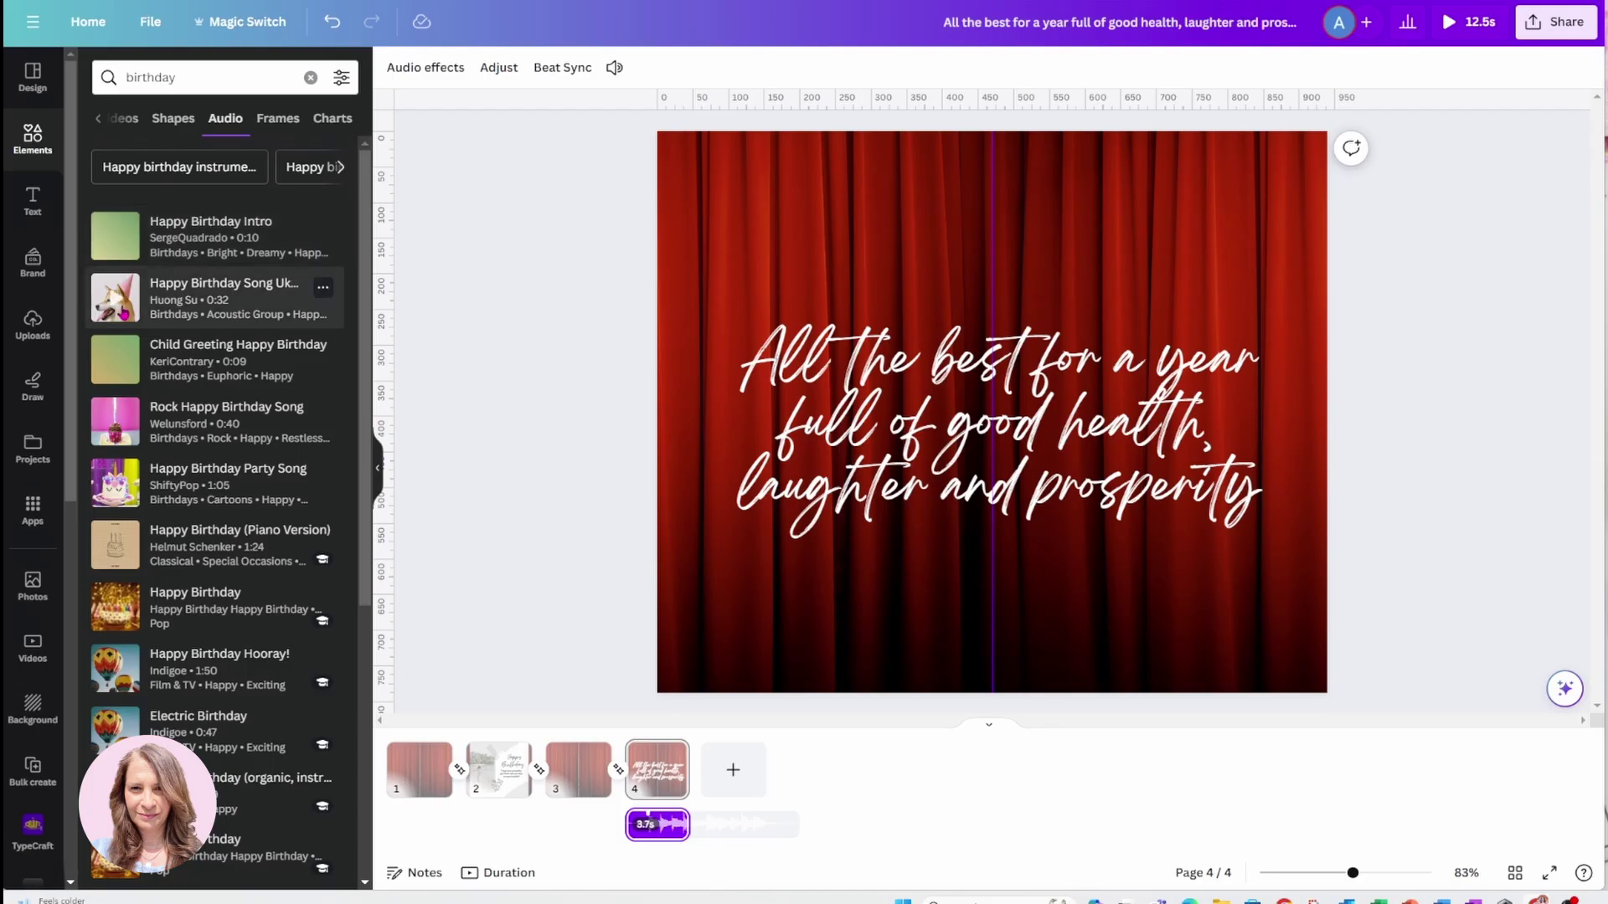
pyautogui.click(113, 300)
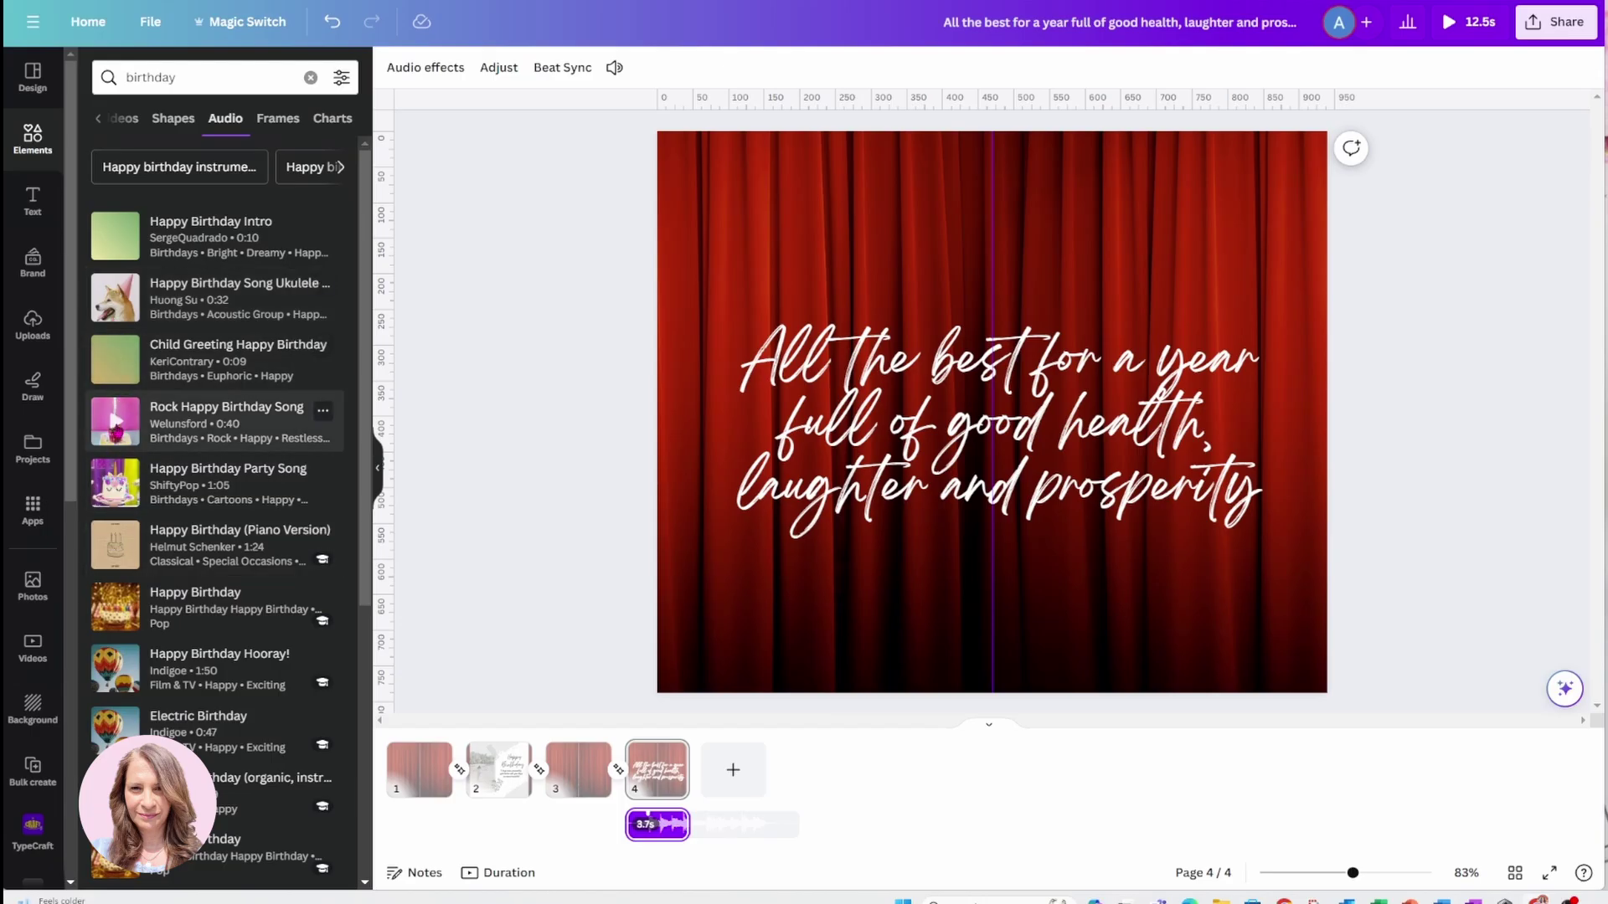
pyautogui.press('Delete')
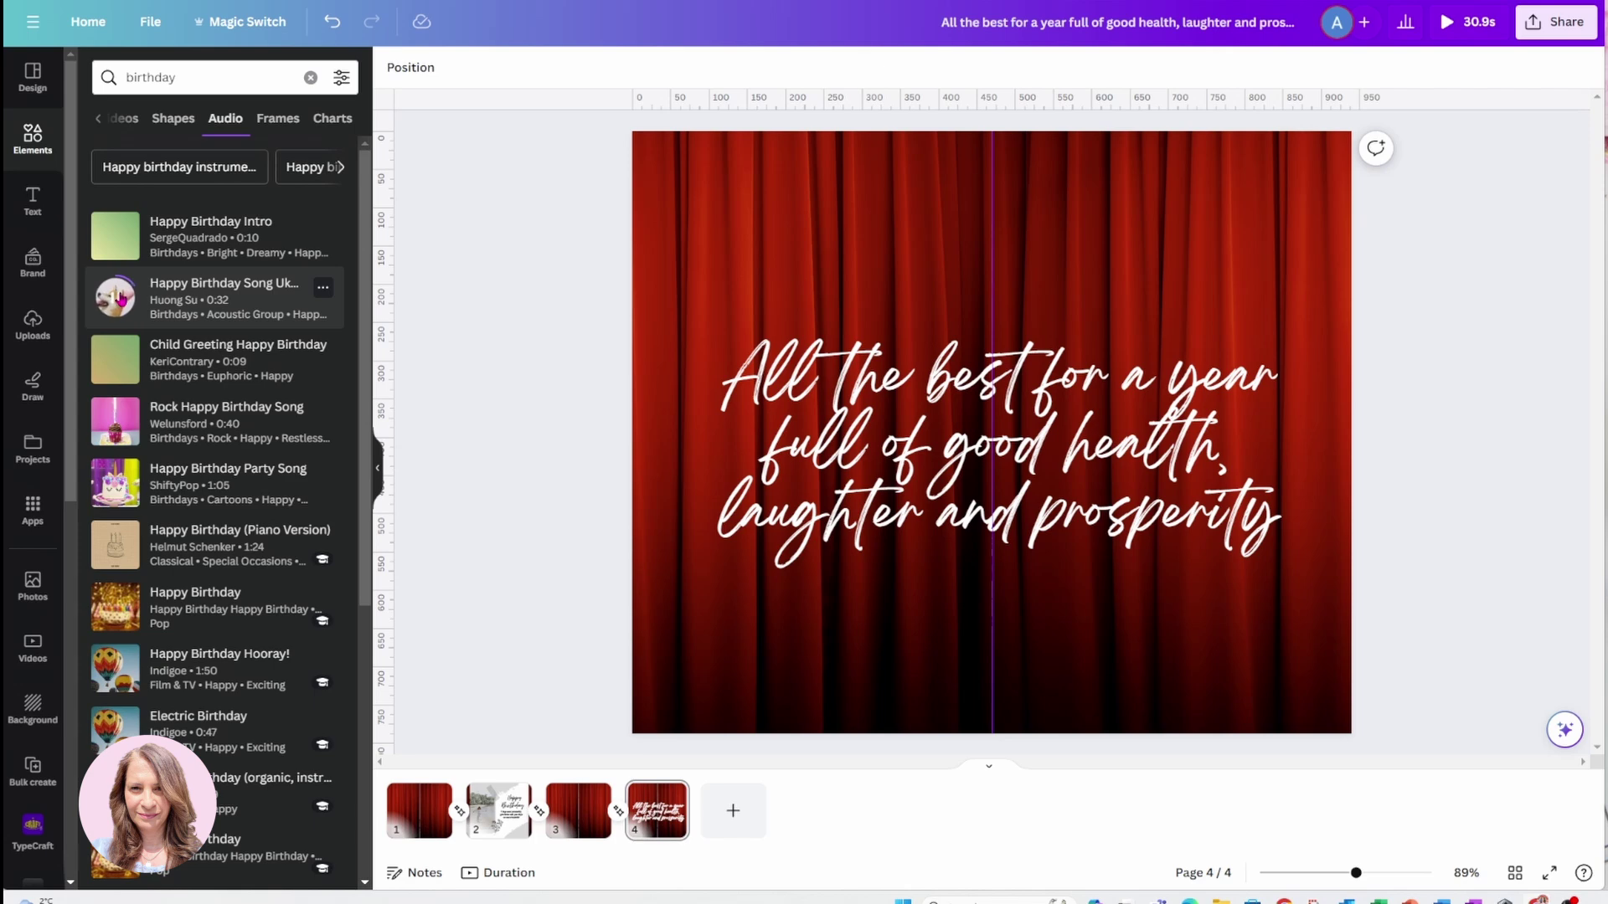
# - Add the Happy Birthday Song Ukulele track, move it to start at page 1 and span all pages, and preview the card
pyautogui.click(189, 299)
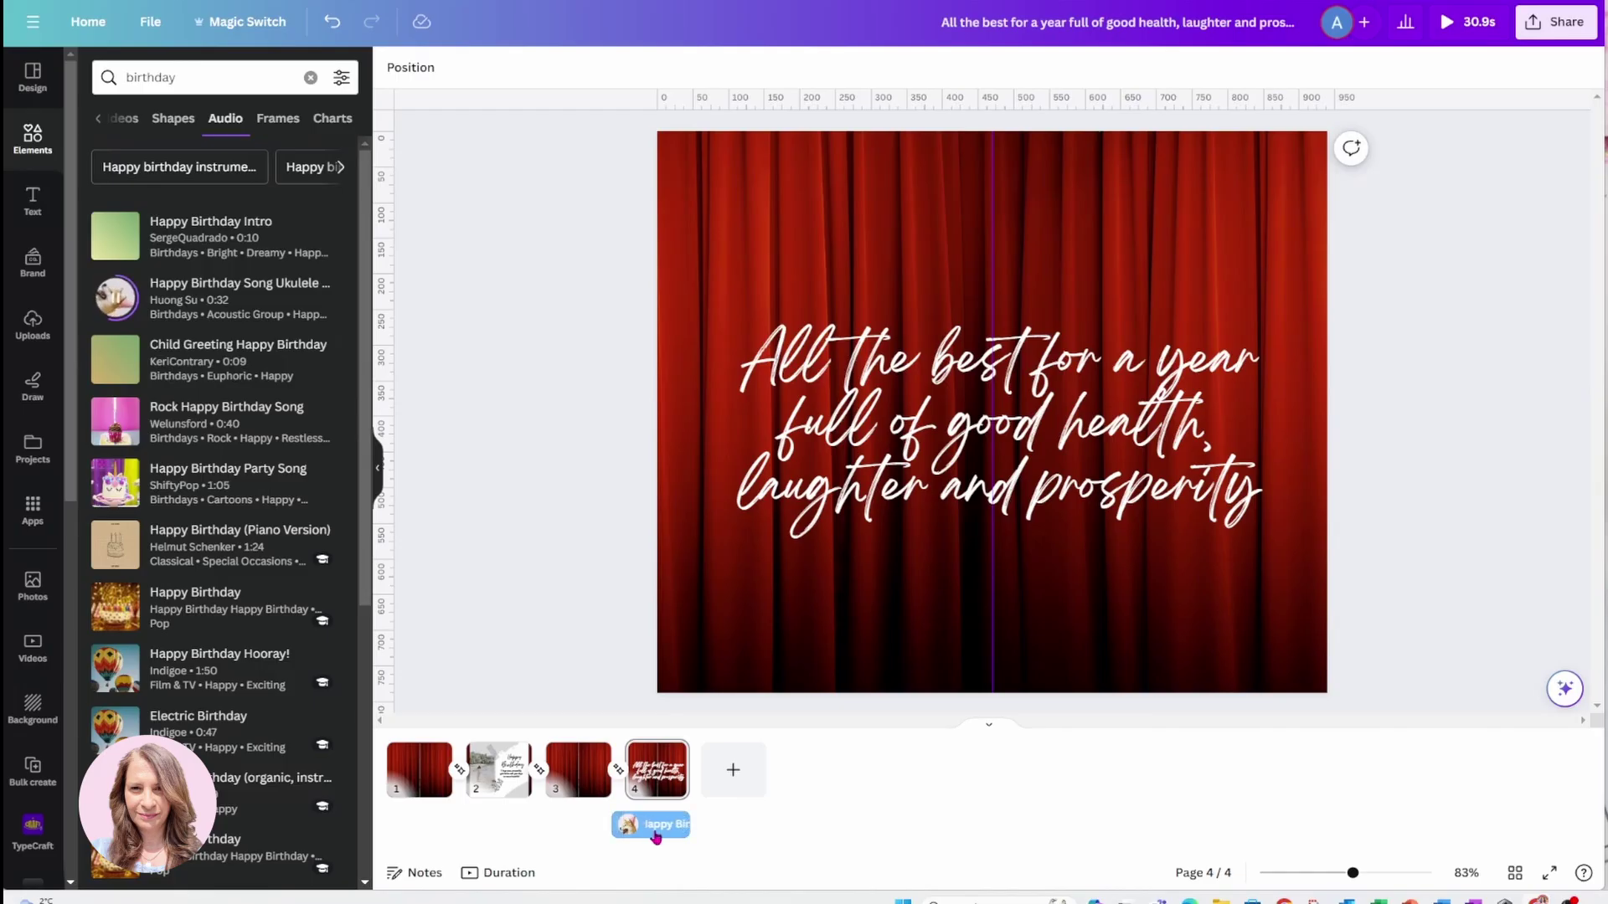
pyautogui.moveTo(651, 828); pyautogui.dragTo(425, 828)
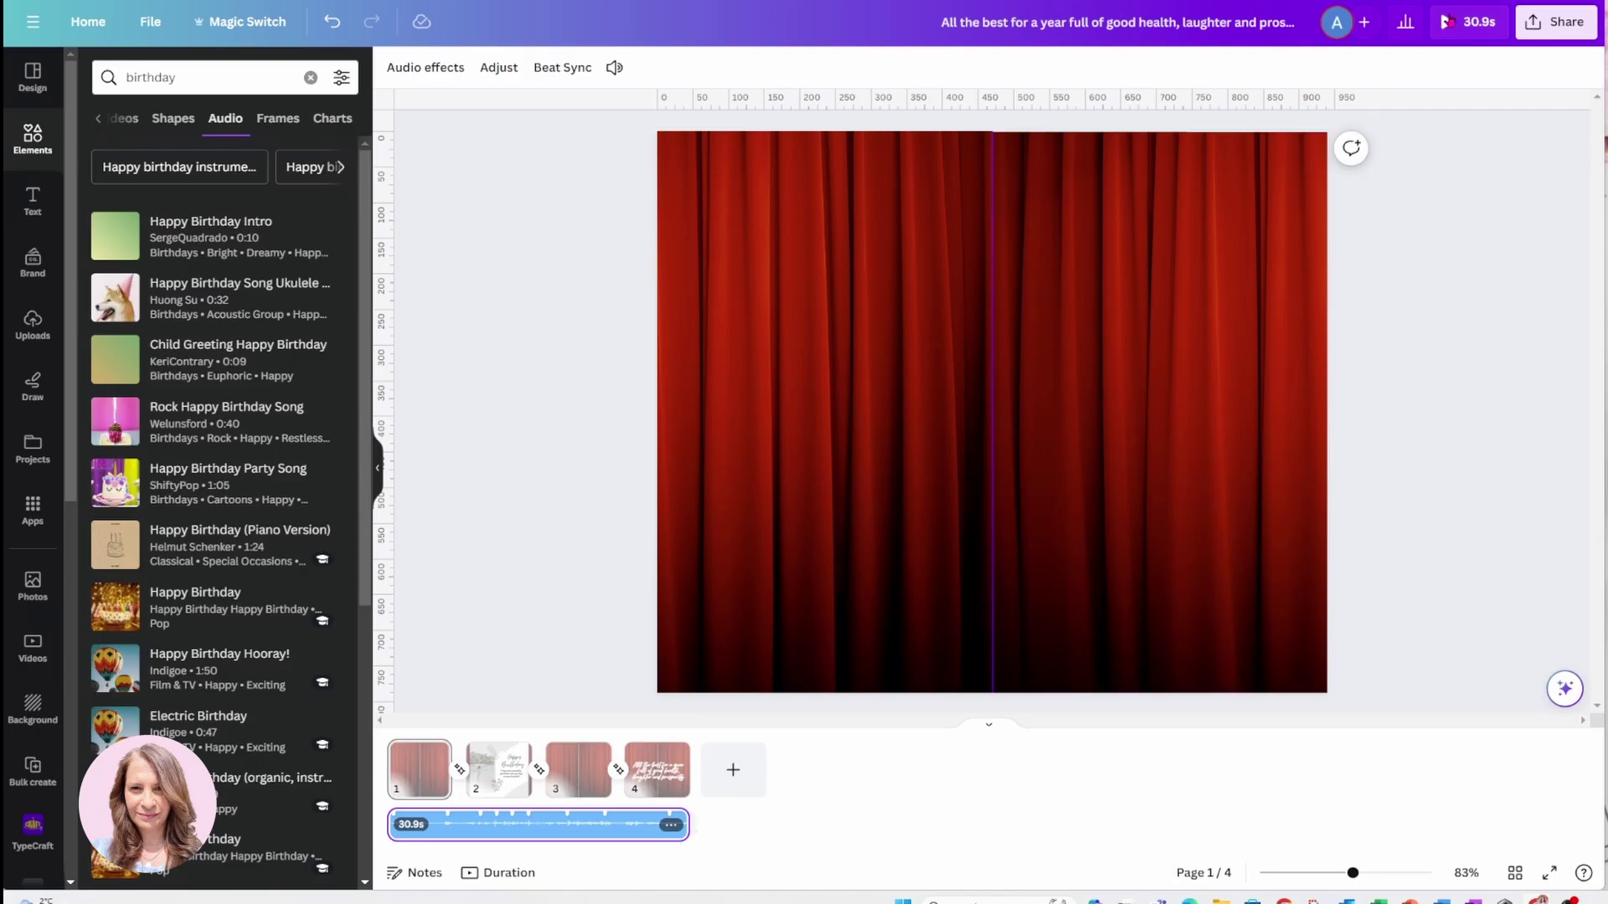
pyautogui.click(1449, 21)
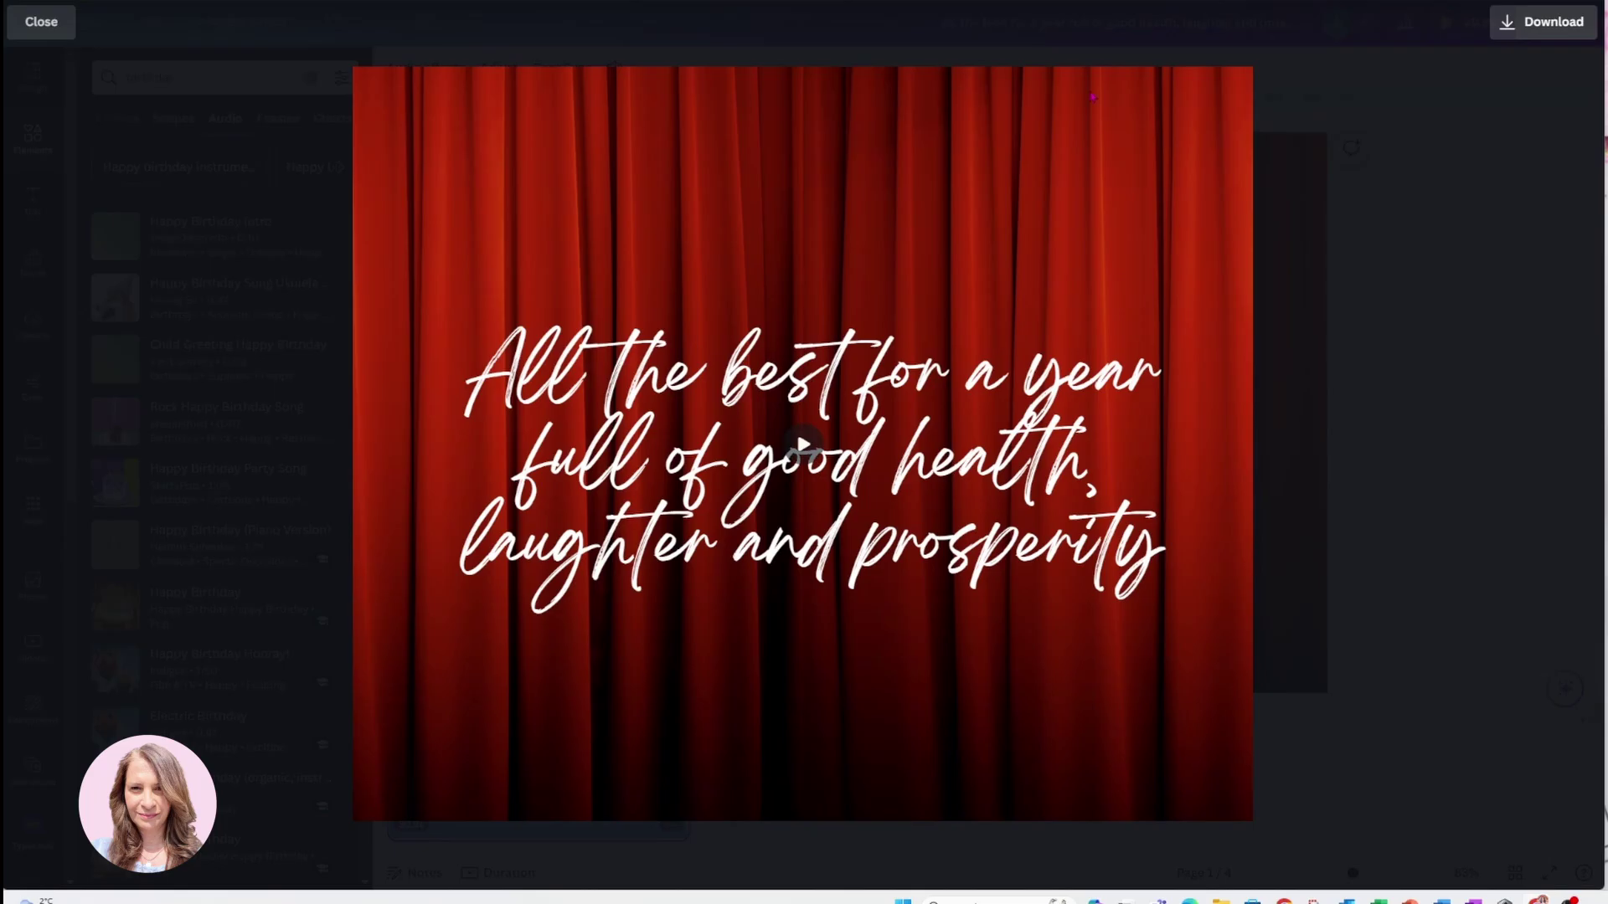
pyautogui.click(23, 25)
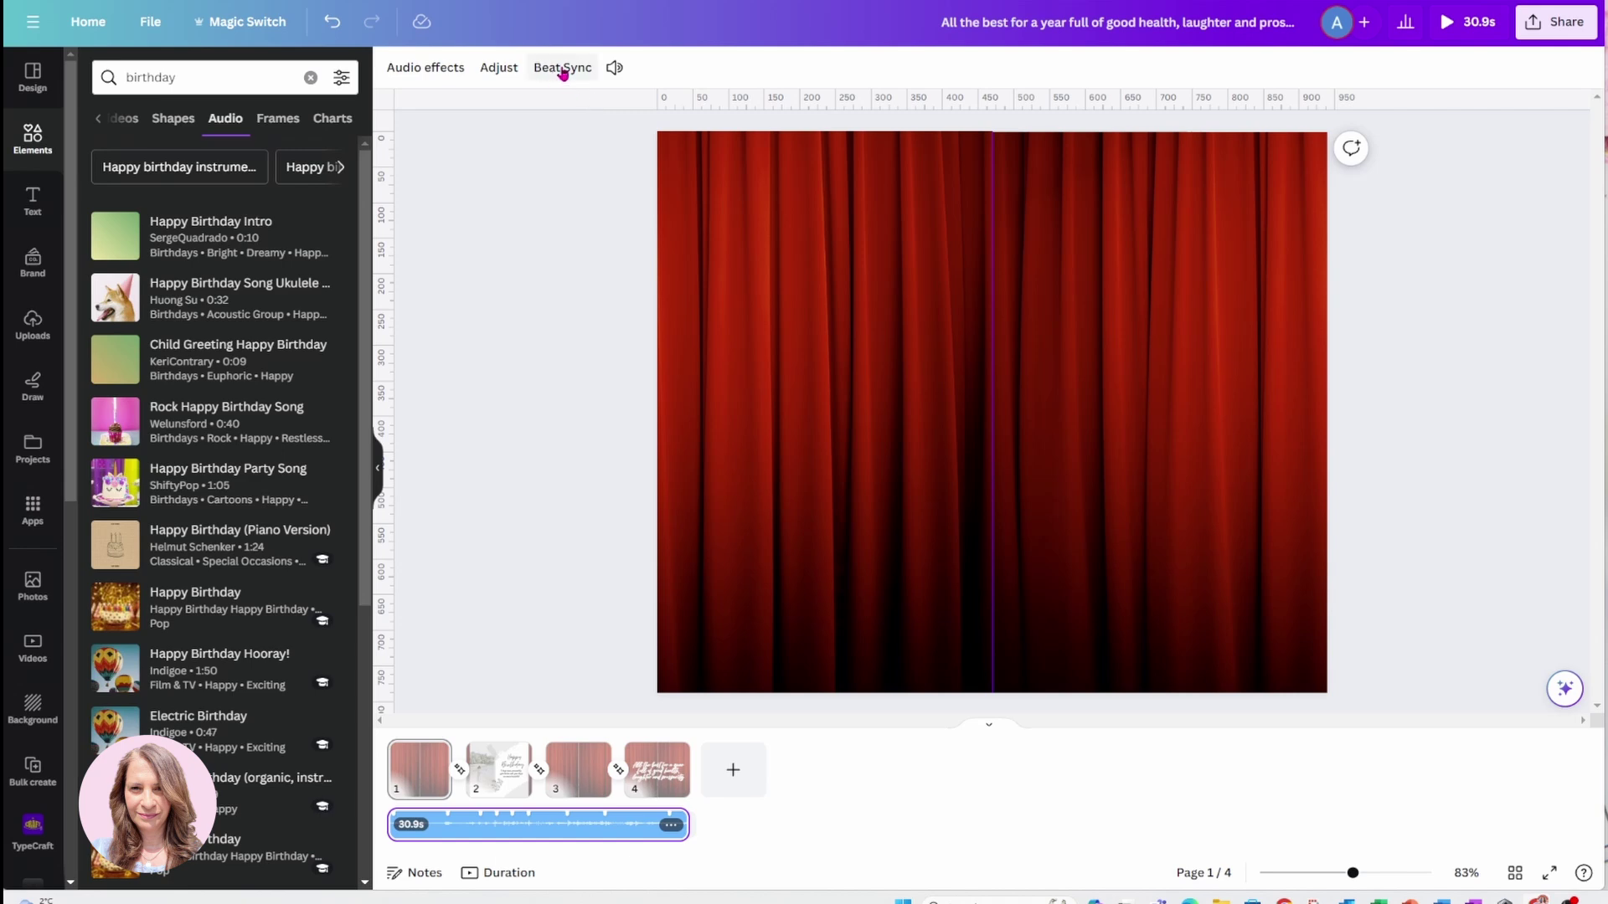
# - Trim the start of the ukulele track so that it lasts 30.6 s, and check its fit with the Adjust option
pyautogui.click(500, 70)
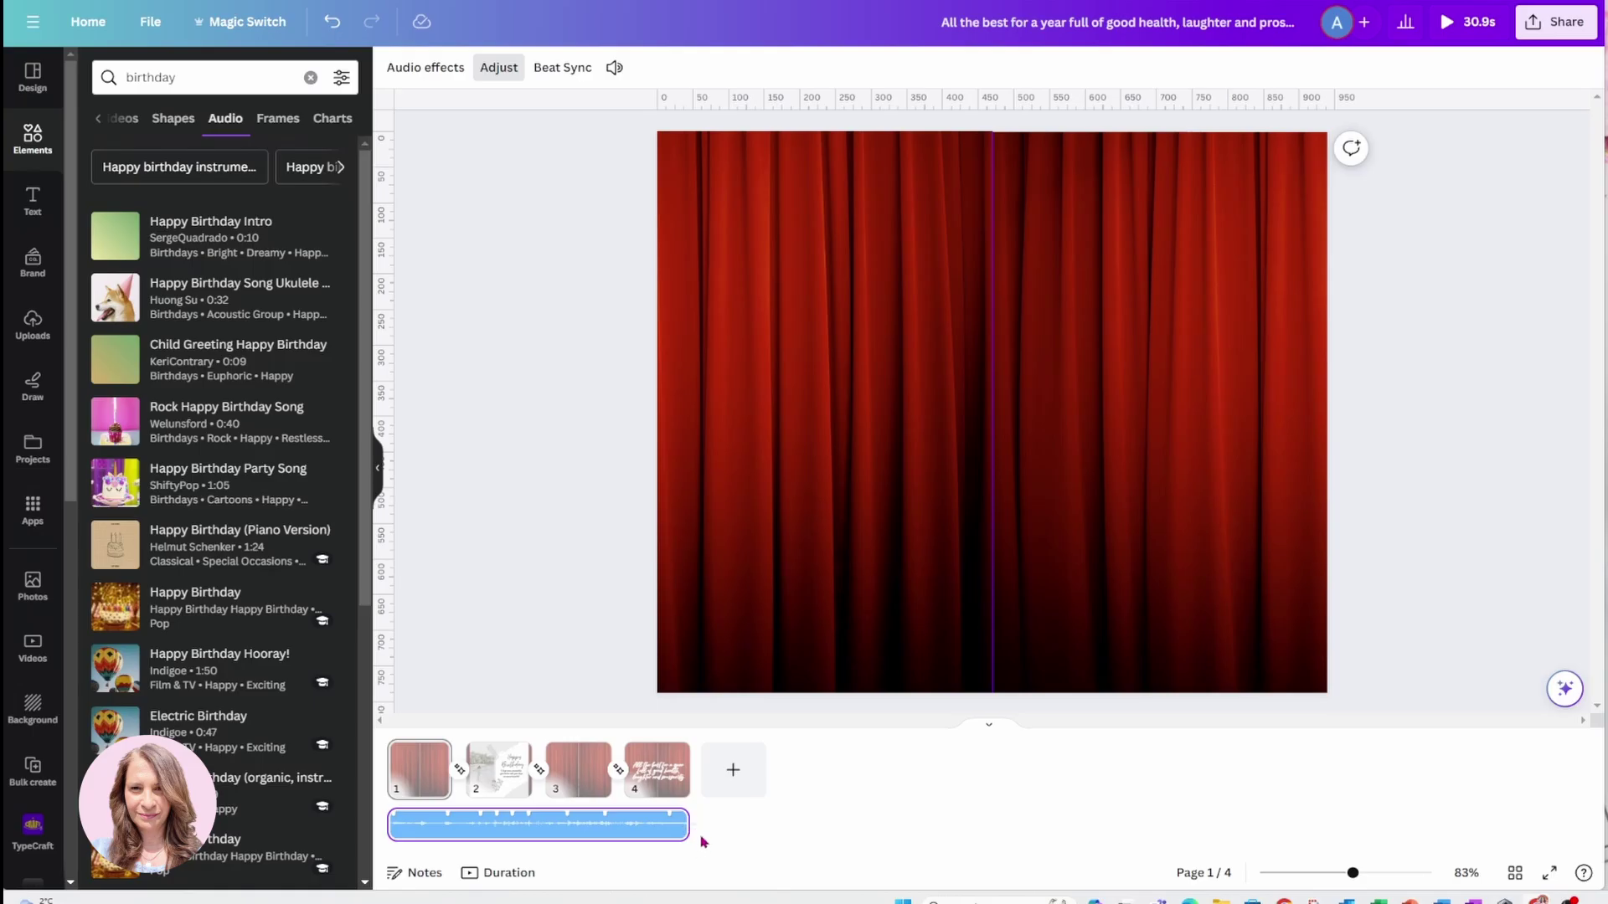
pyautogui.moveTo(689, 828); pyautogui.dragTo(685, 827)
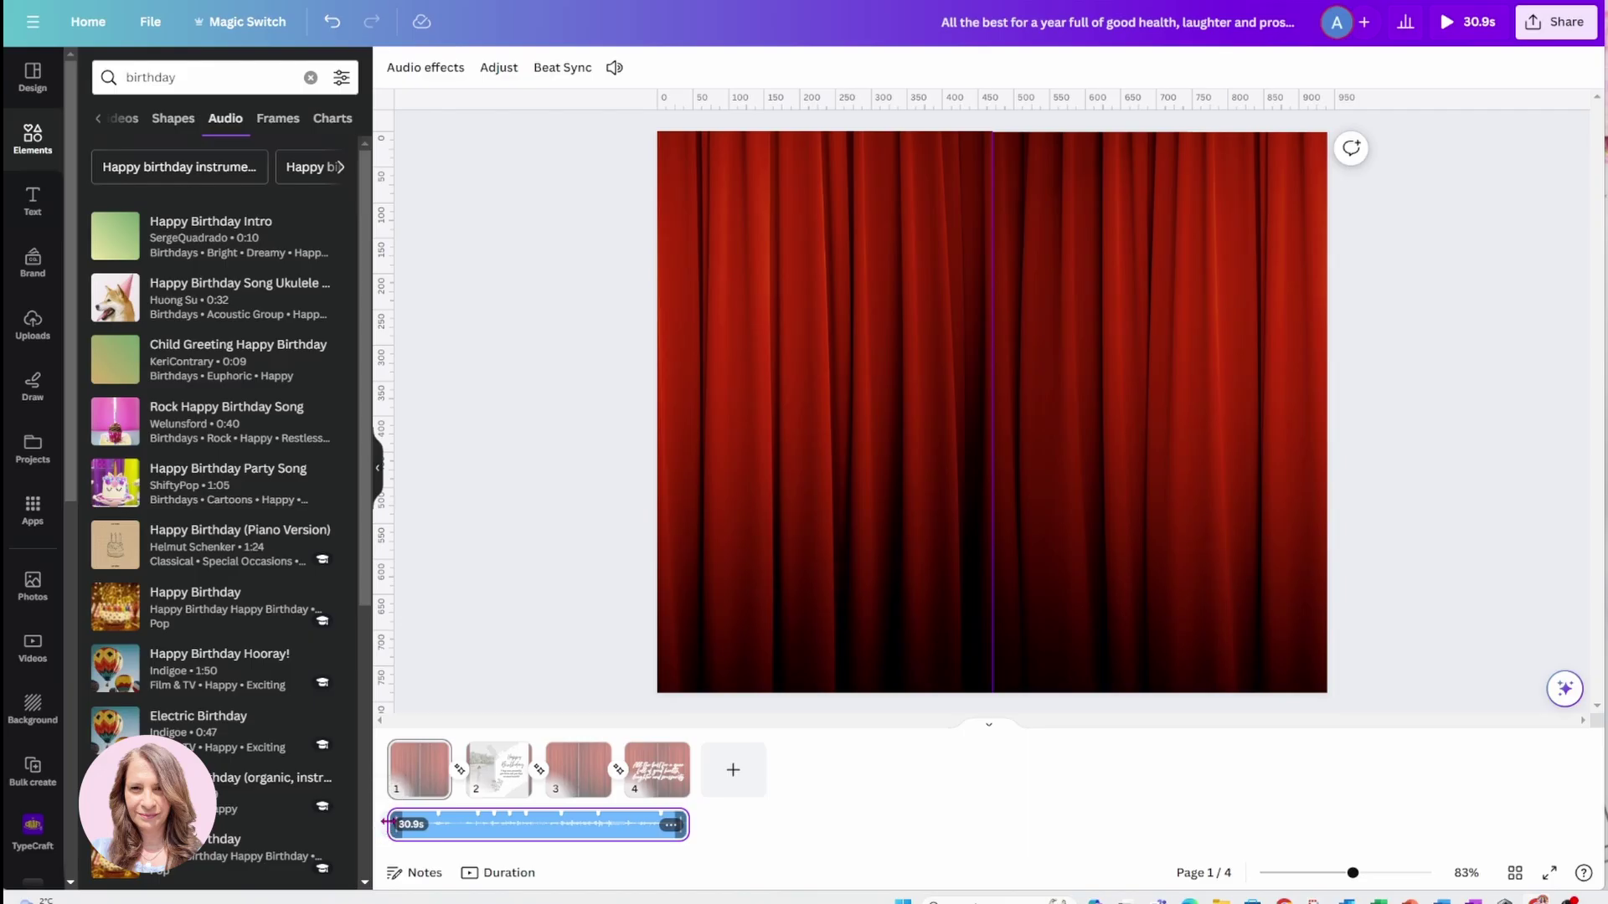
pyautogui.moveTo(386, 822); pyautogui.dragTo(391, 821)
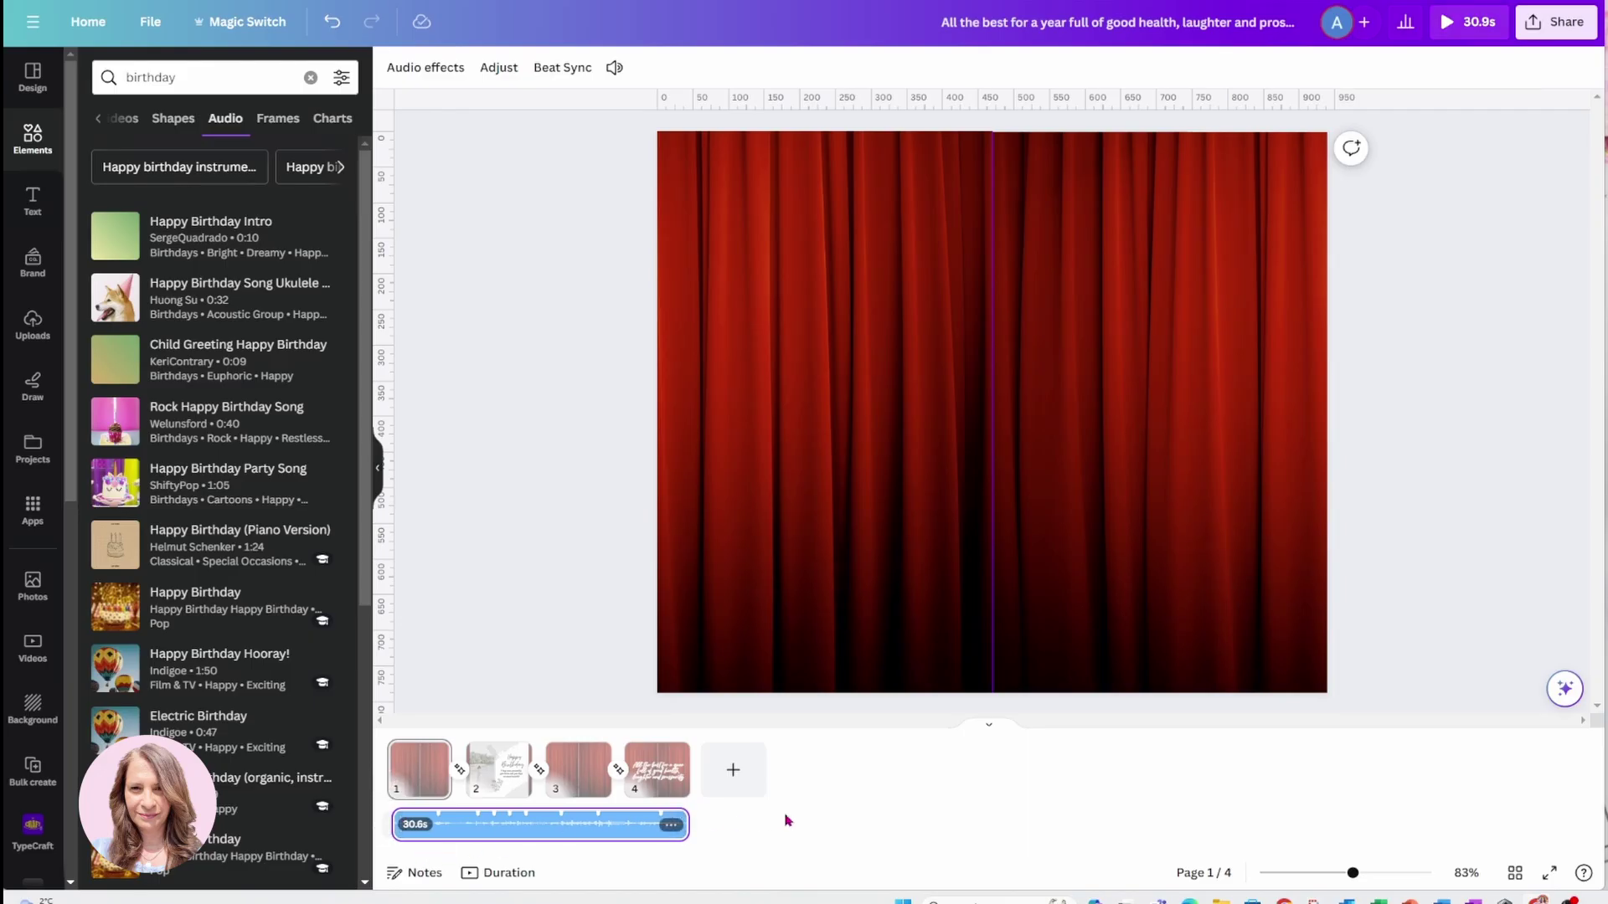
pyautogui.click(498, 74)
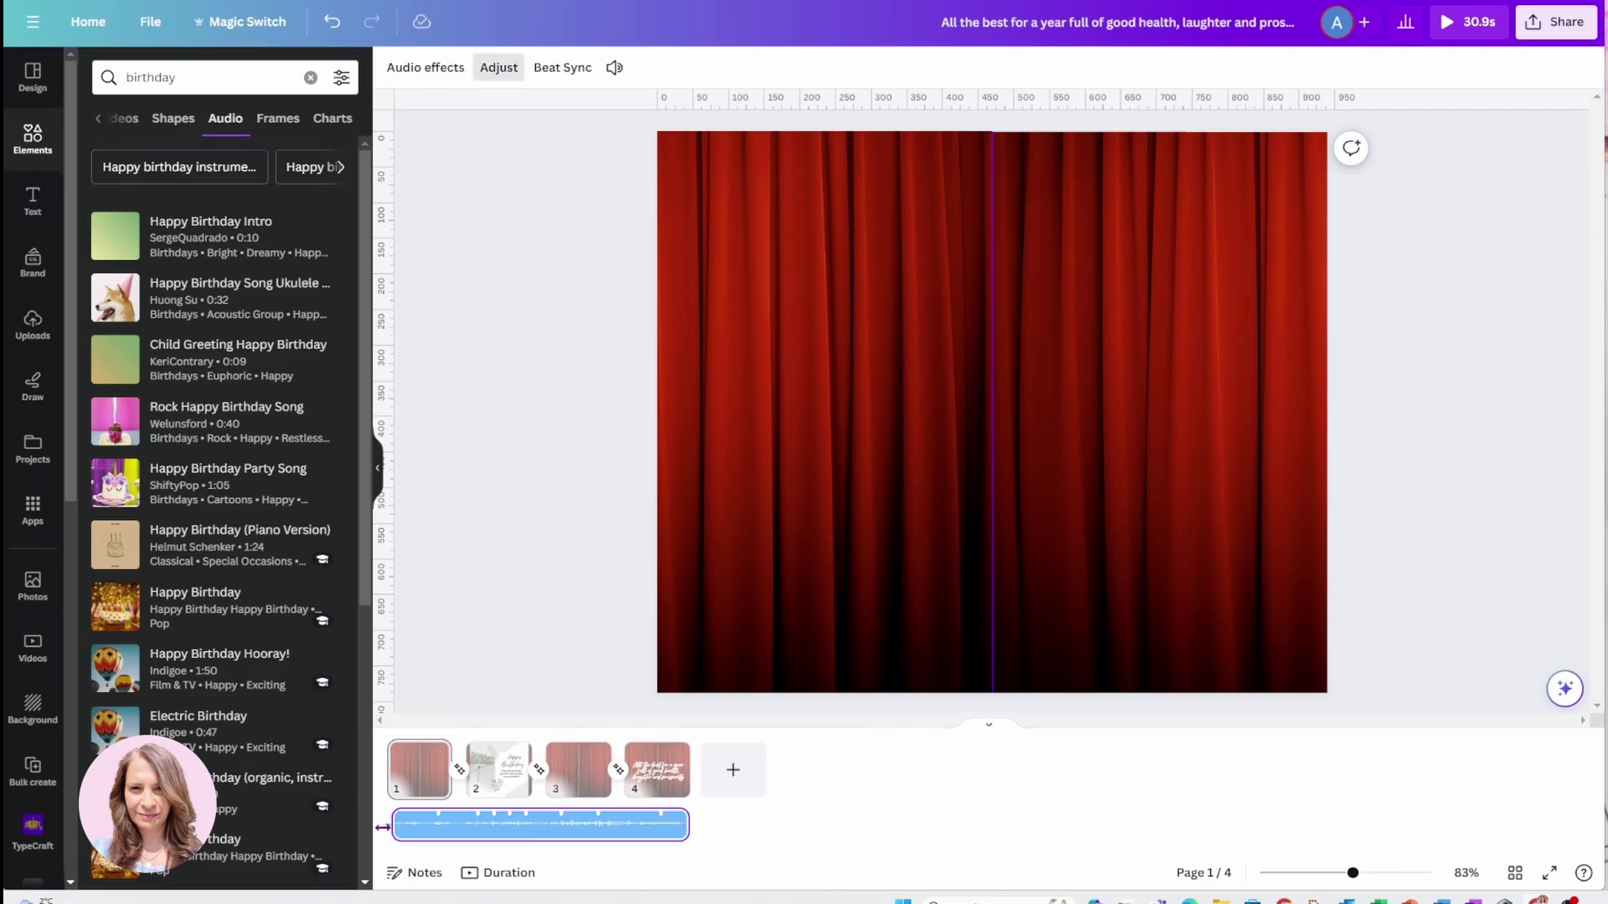
pyautogui.moveTo(382, 827); pyautogui.dragTo(391, 828)
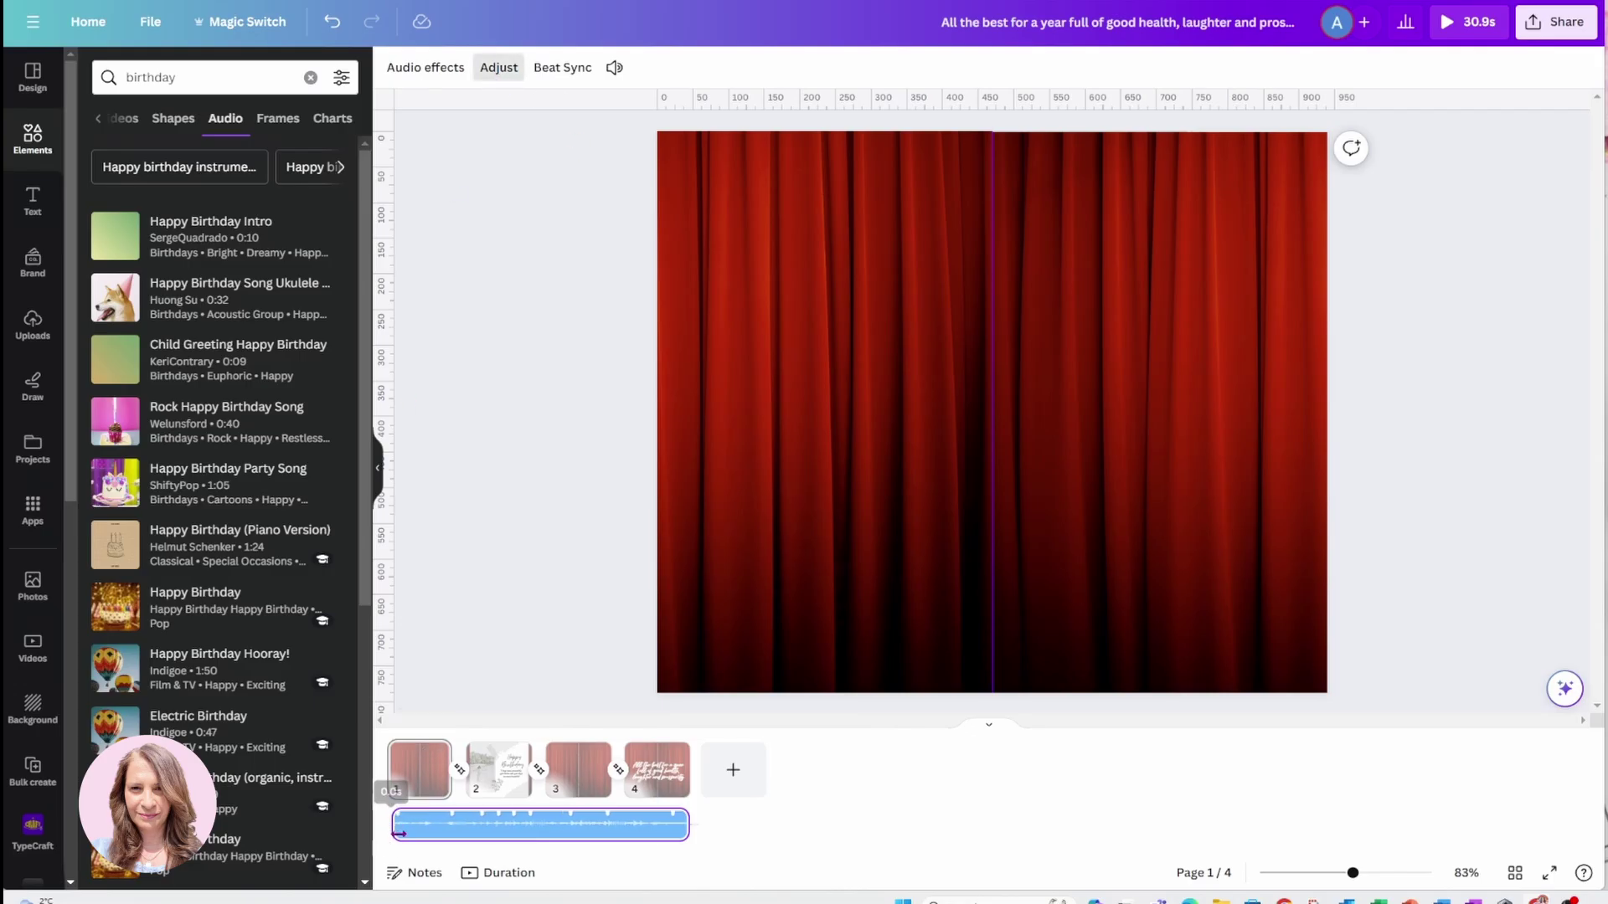
pyautogui.click(768, 803)
pyautogui.moveTo(391, 828)
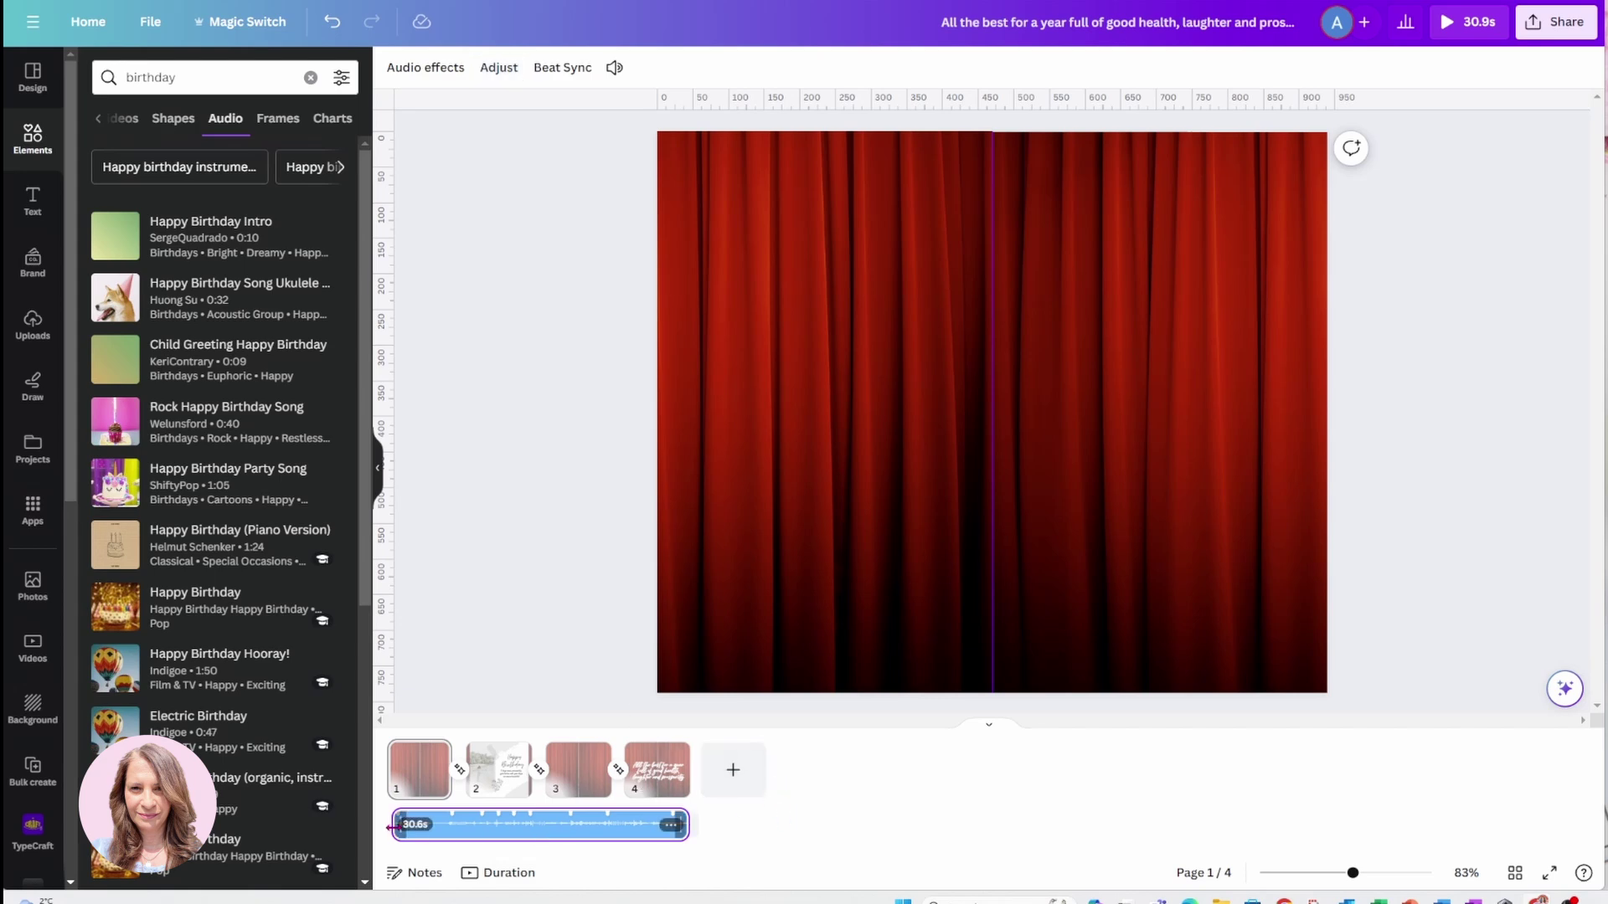
# - Align the ukulele track with the very start of page 1 and view its Beat Sync options
pyautogui.moveTo(391, 828); pyautogui.dragTo(386, 828)
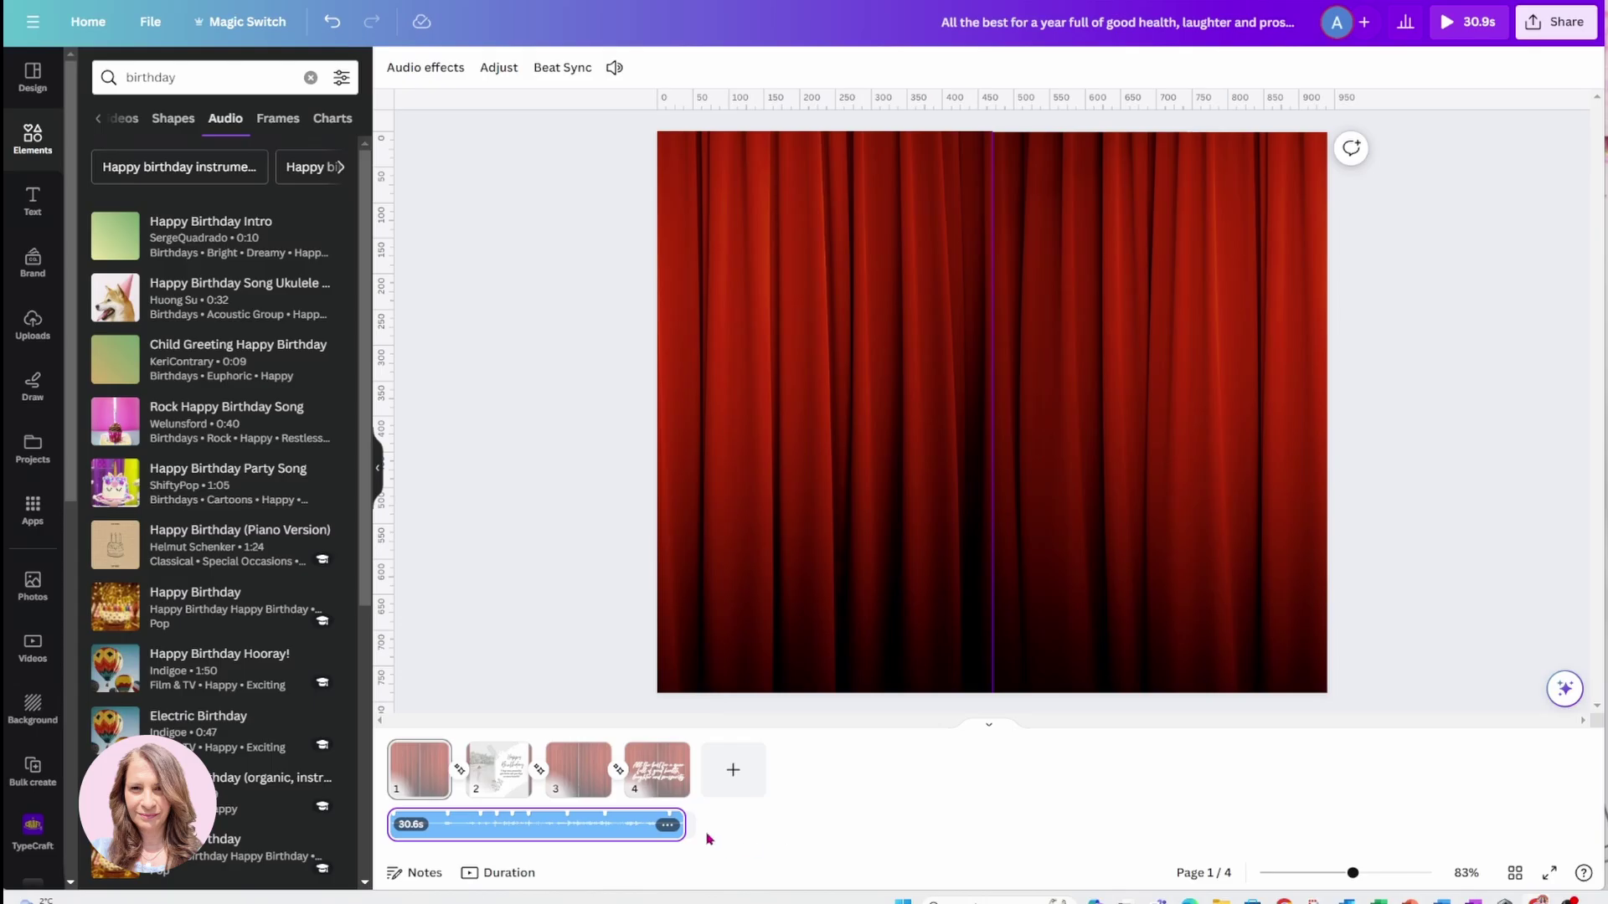
pyautogui.click(558, 69)
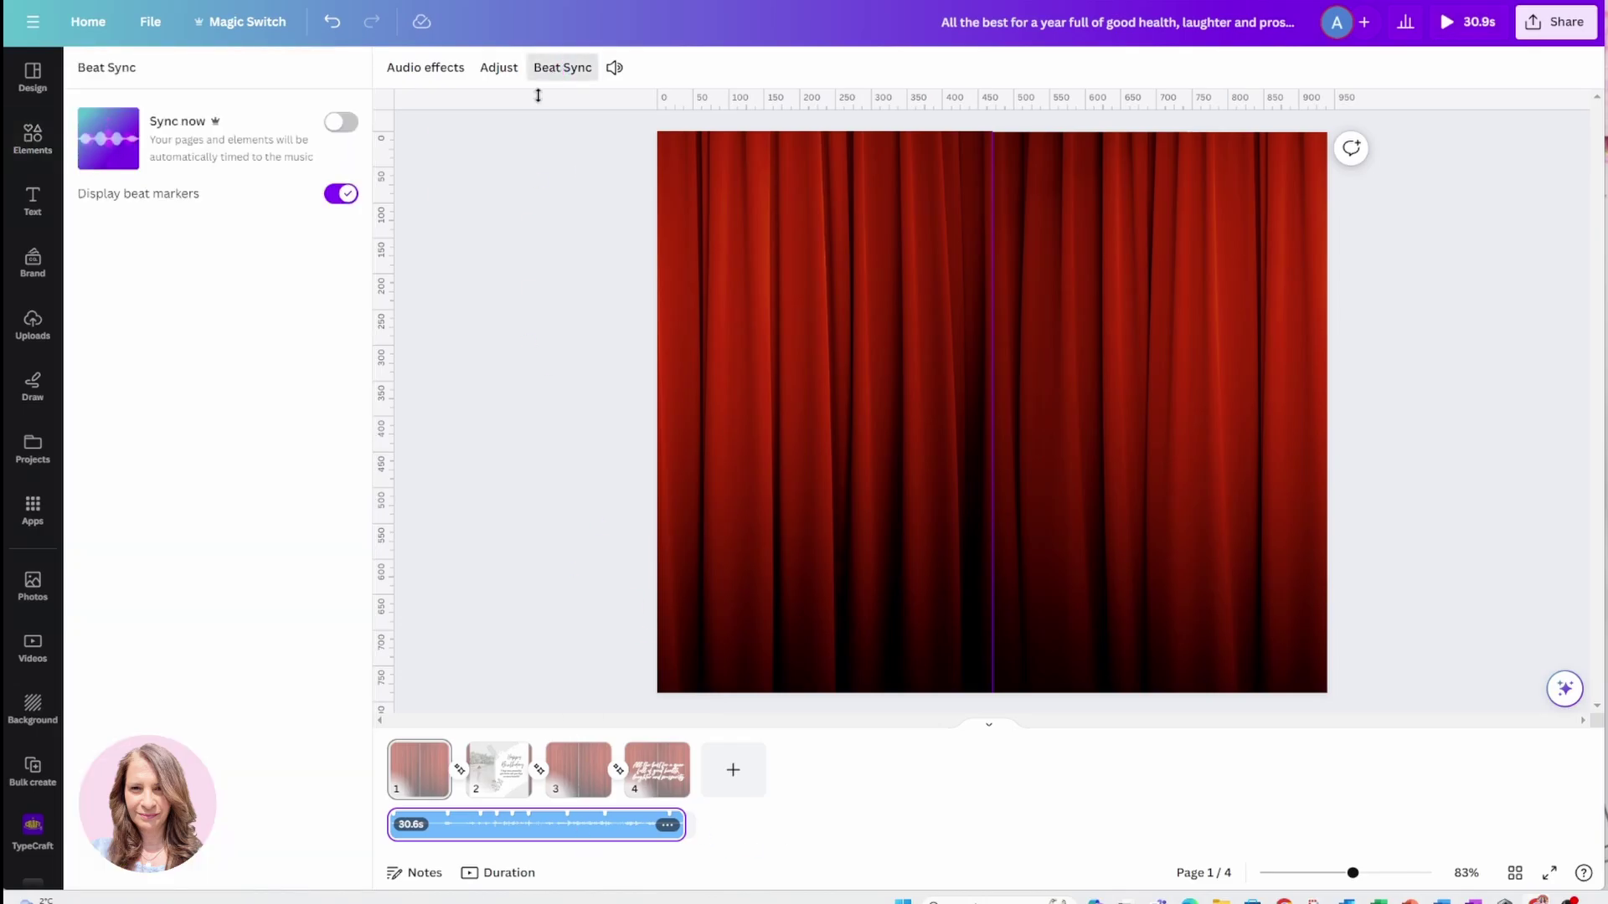
pyautogui.click(541, 71)
pyautogui.click(536, 163)
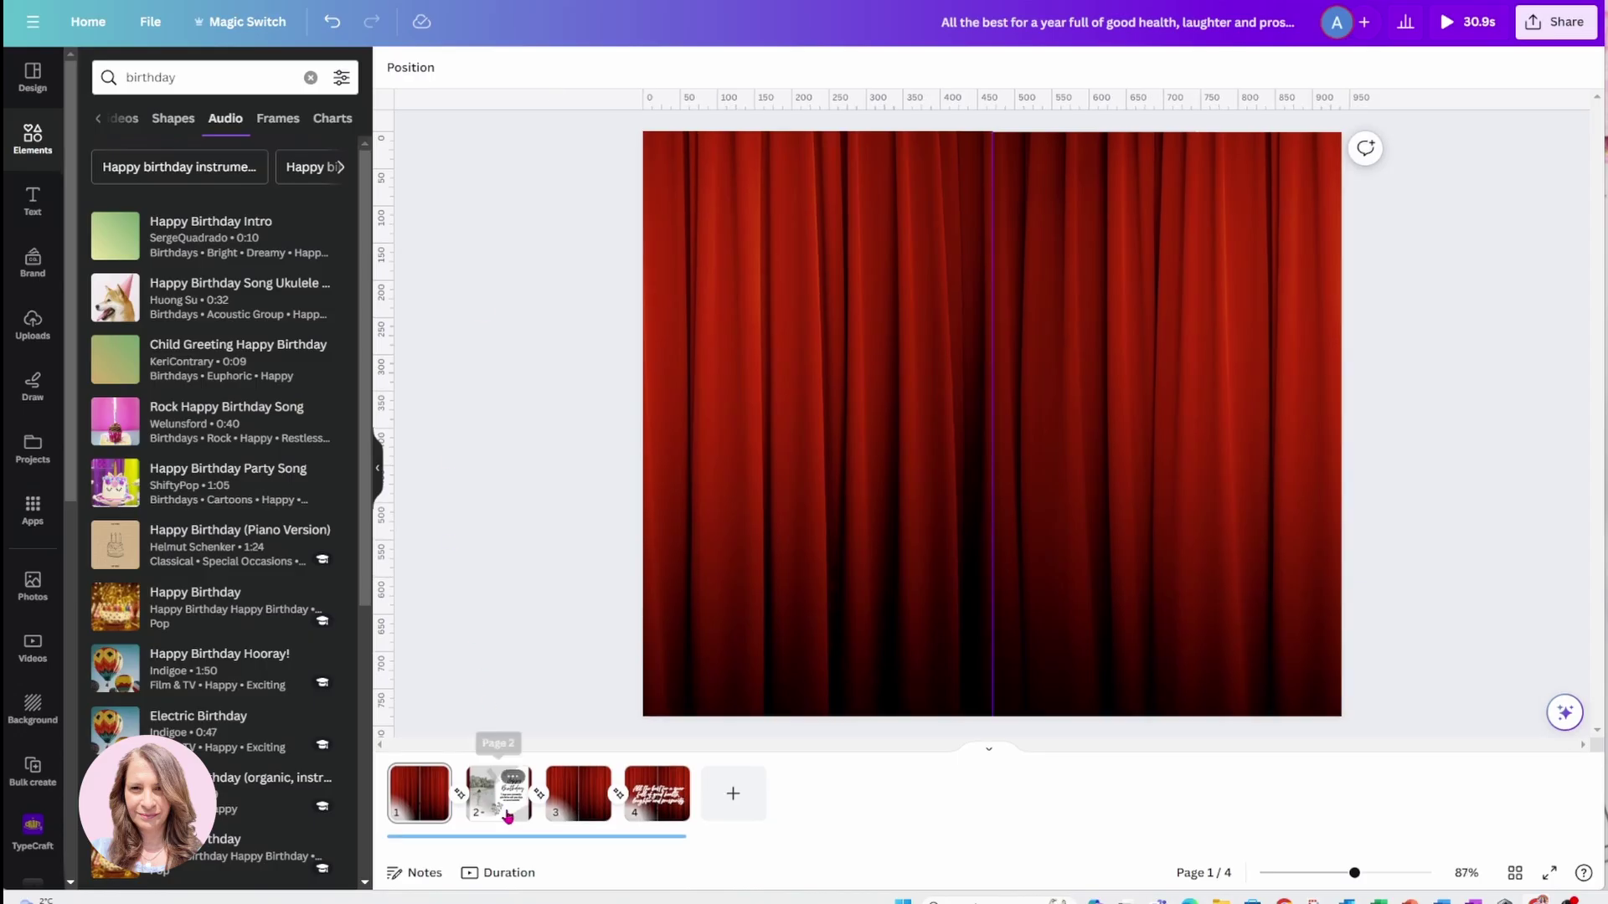
pyautogui.click(519, 845)
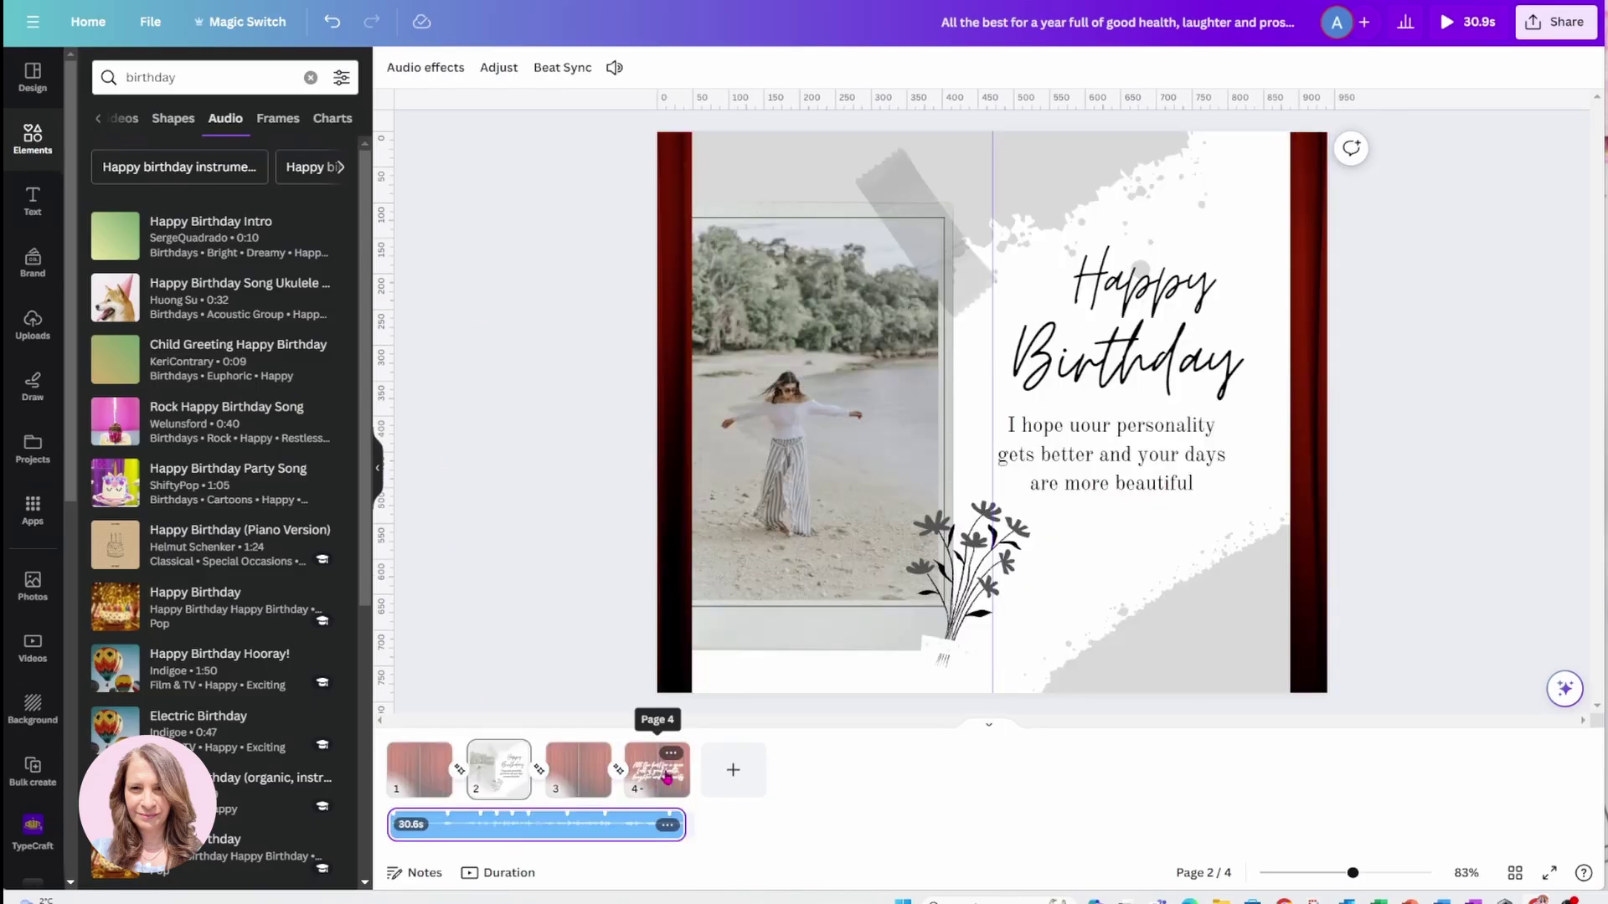
# - Set the timing of page 4, the final message page, to 6.5 s
pyautogui.click(667, 779)
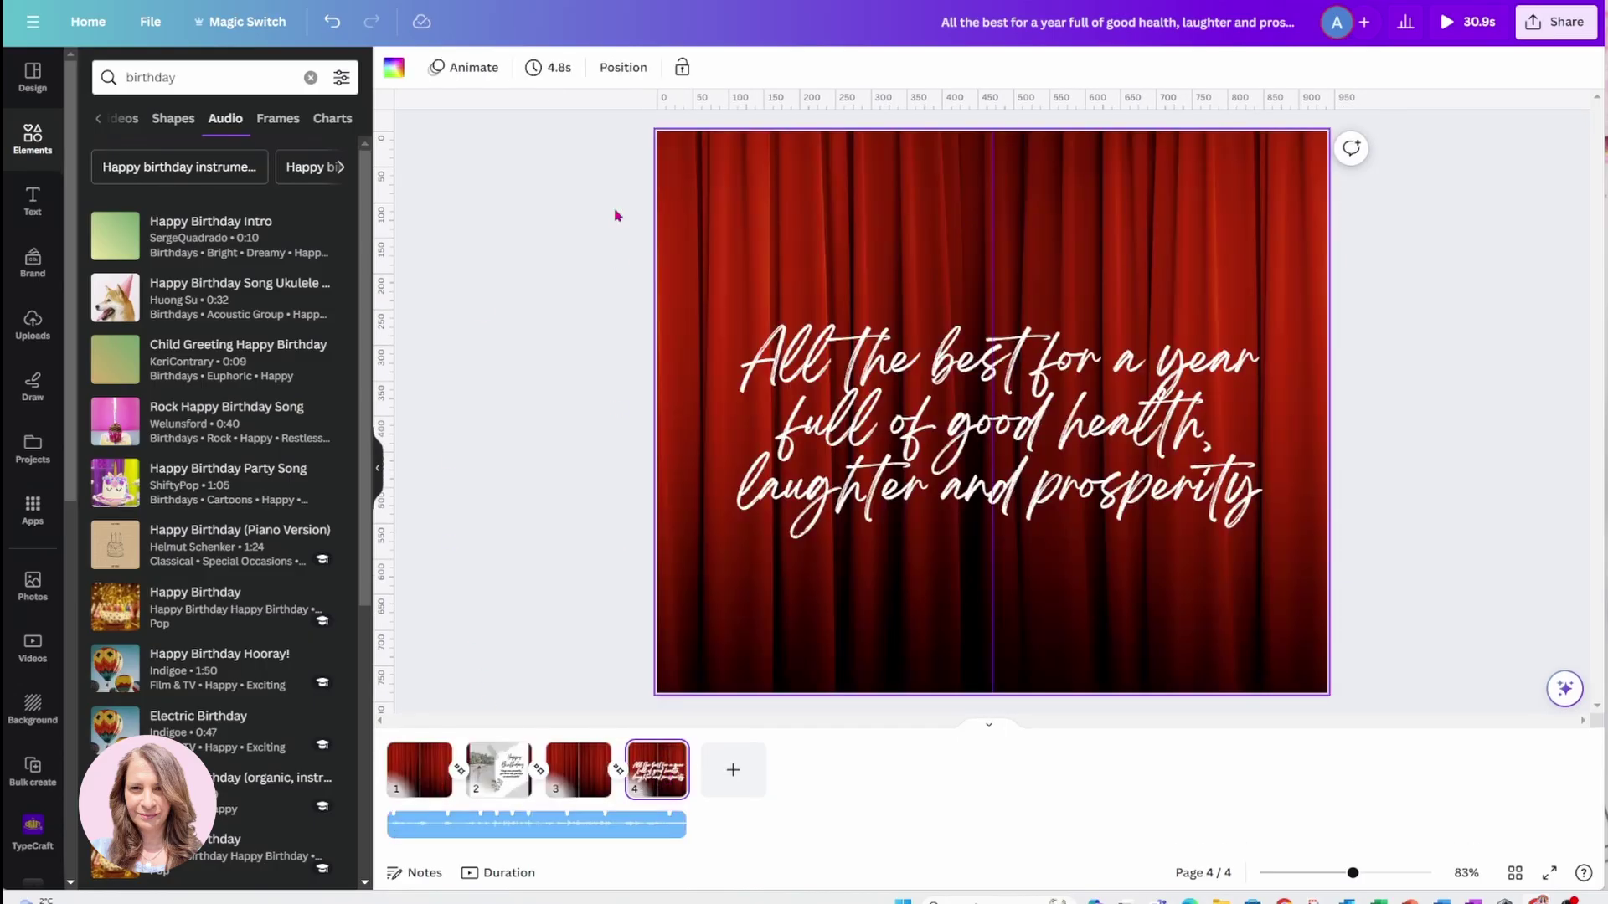
pyautogui.click(562, 77)
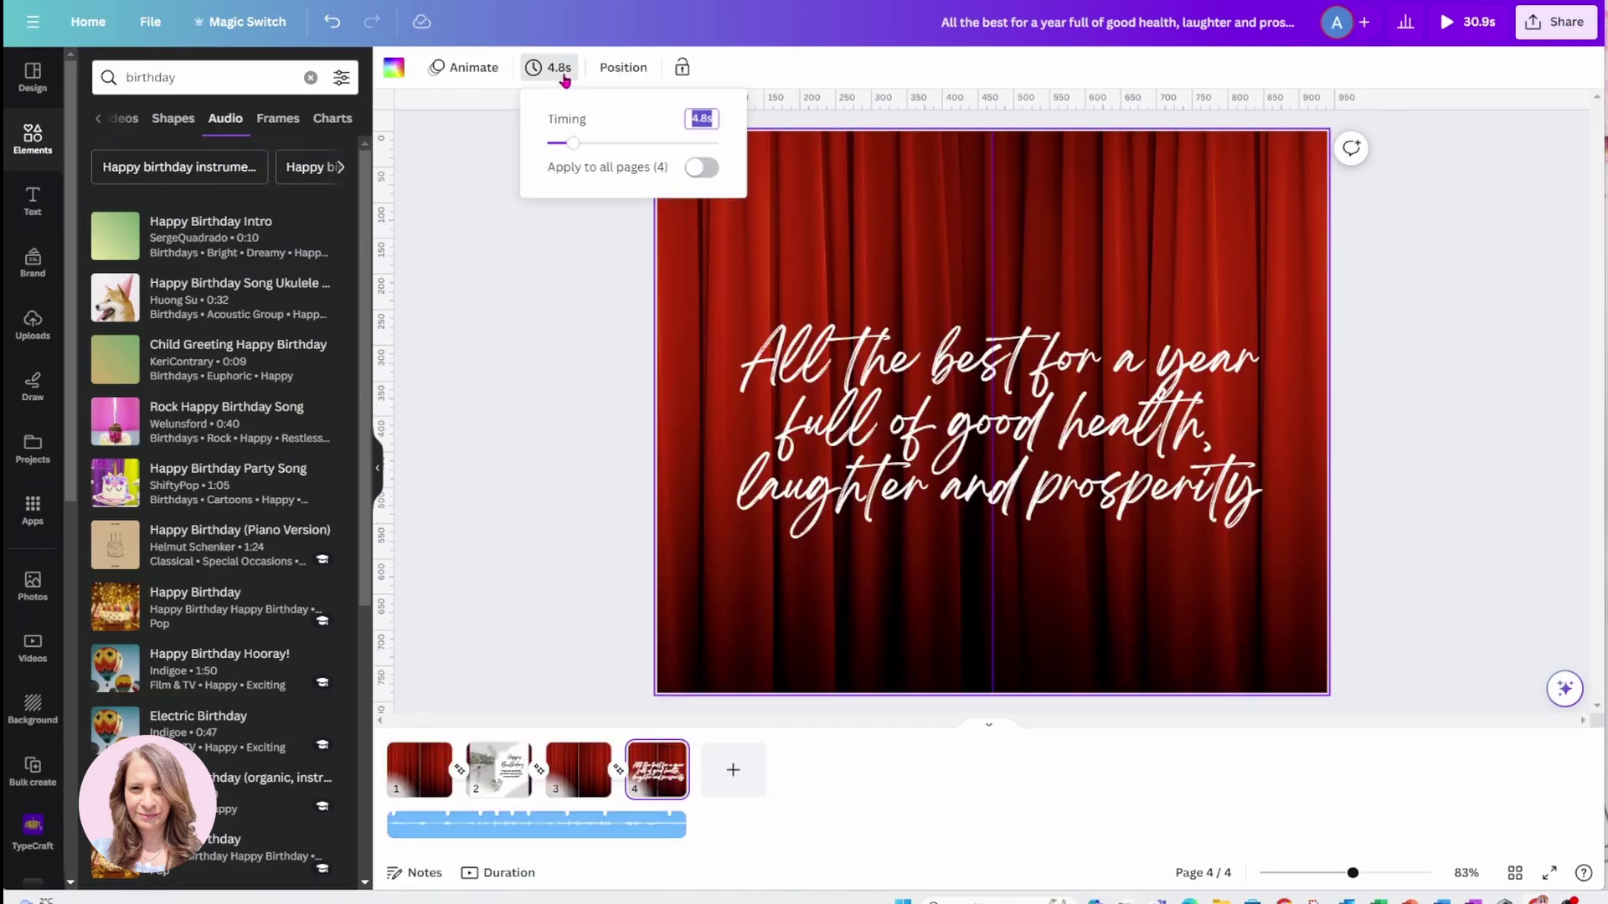
pyautogui.click(584, 147)
pyautogui.click(561, 248)
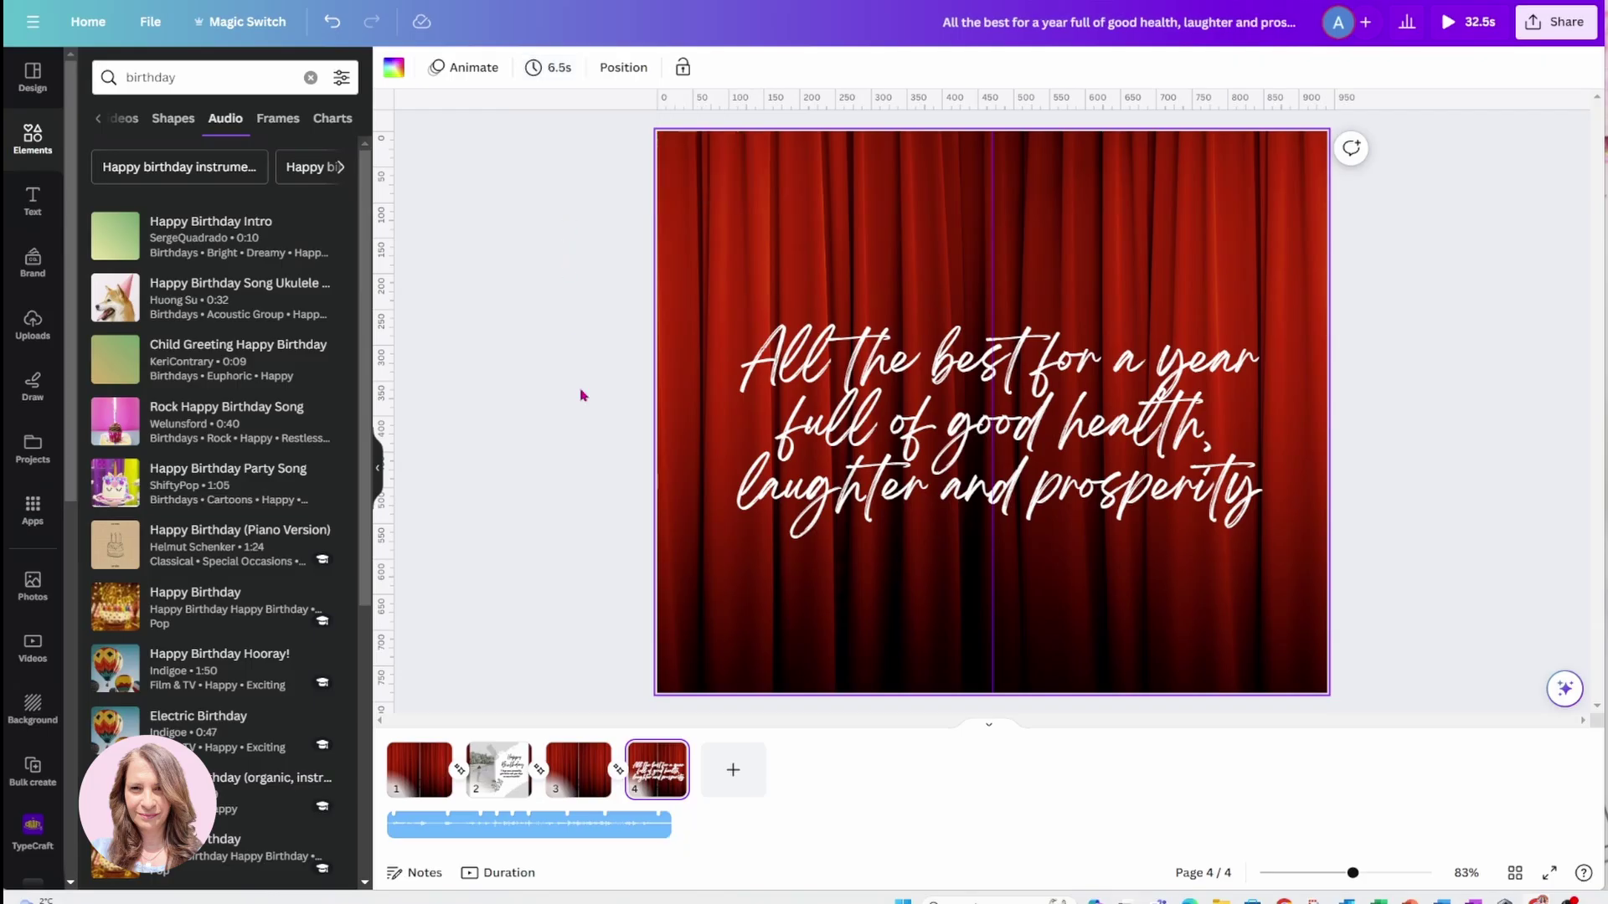
# - Extend the end of the ukulele track so that it lasts 31.5 s
pyautogui.click(665, 833)
pyautogui.moveTo(666, 835); pyautogui.dragTo(682, 827)
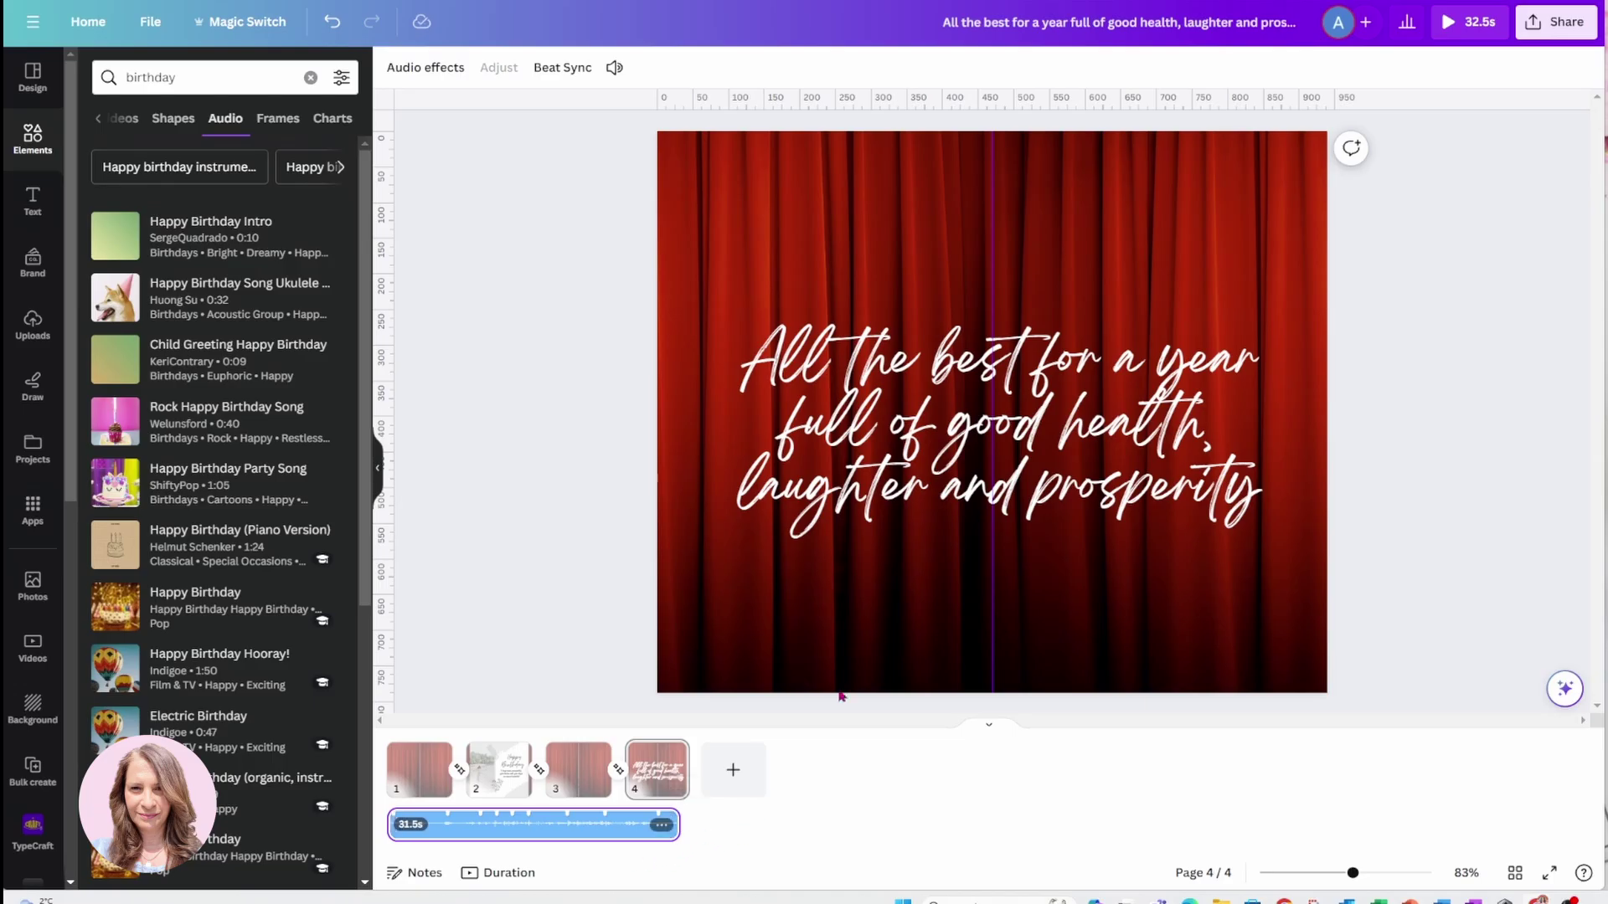
pyautogui.click(595, 335)
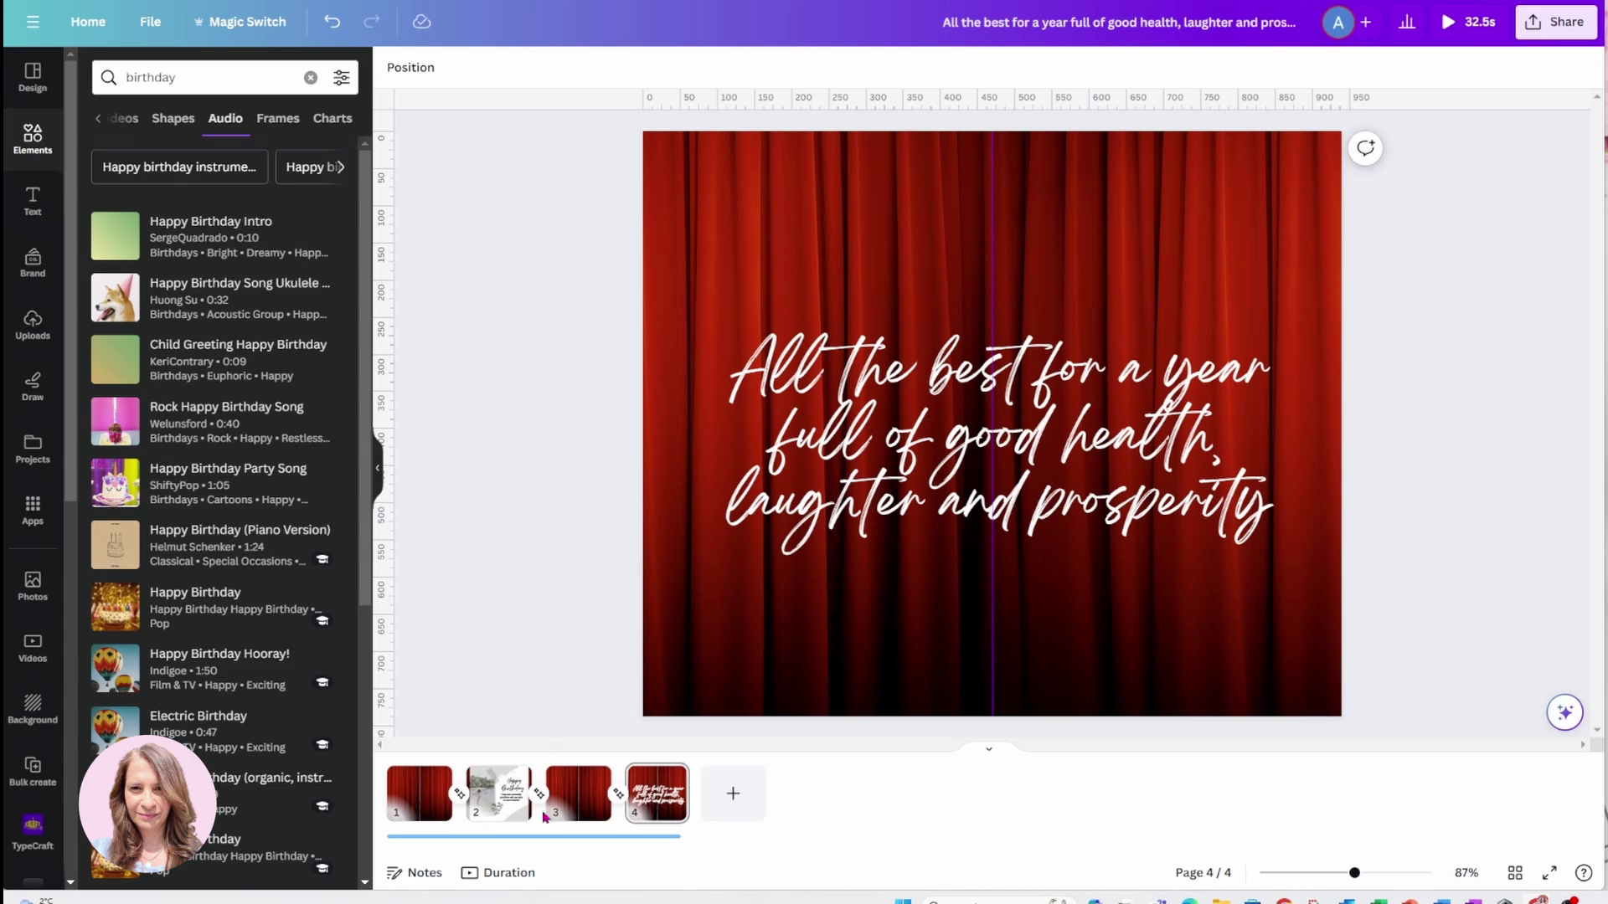
# - View the fade-in and fade-out audio effects available for the ukulele track
pyautogui.click(545, 834)
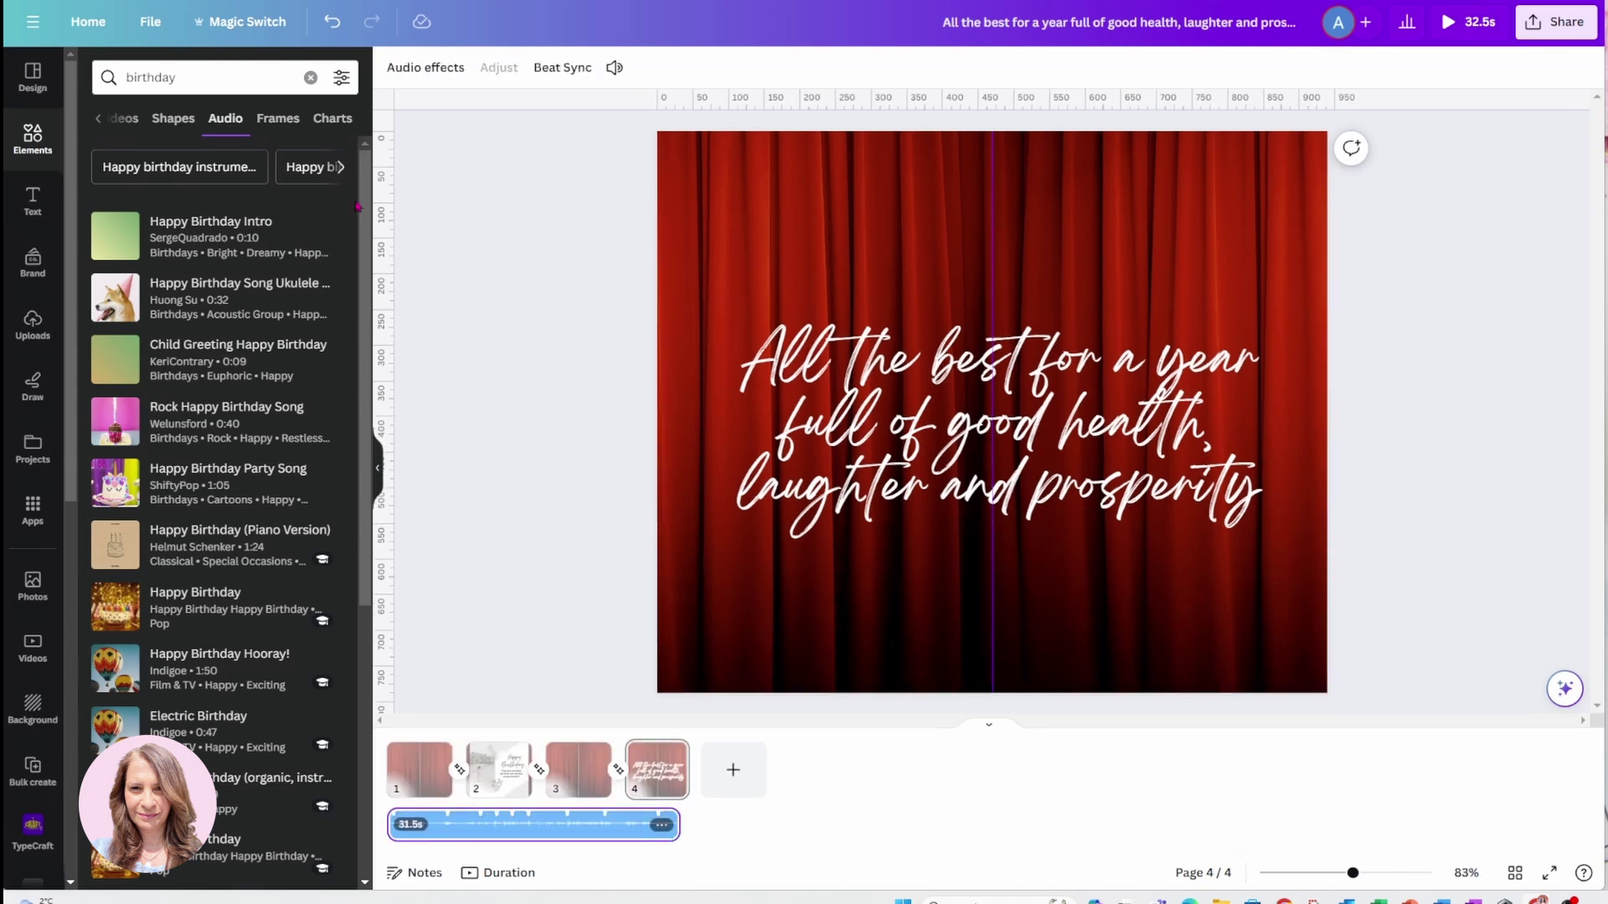
pyautogui.click(425, 69)
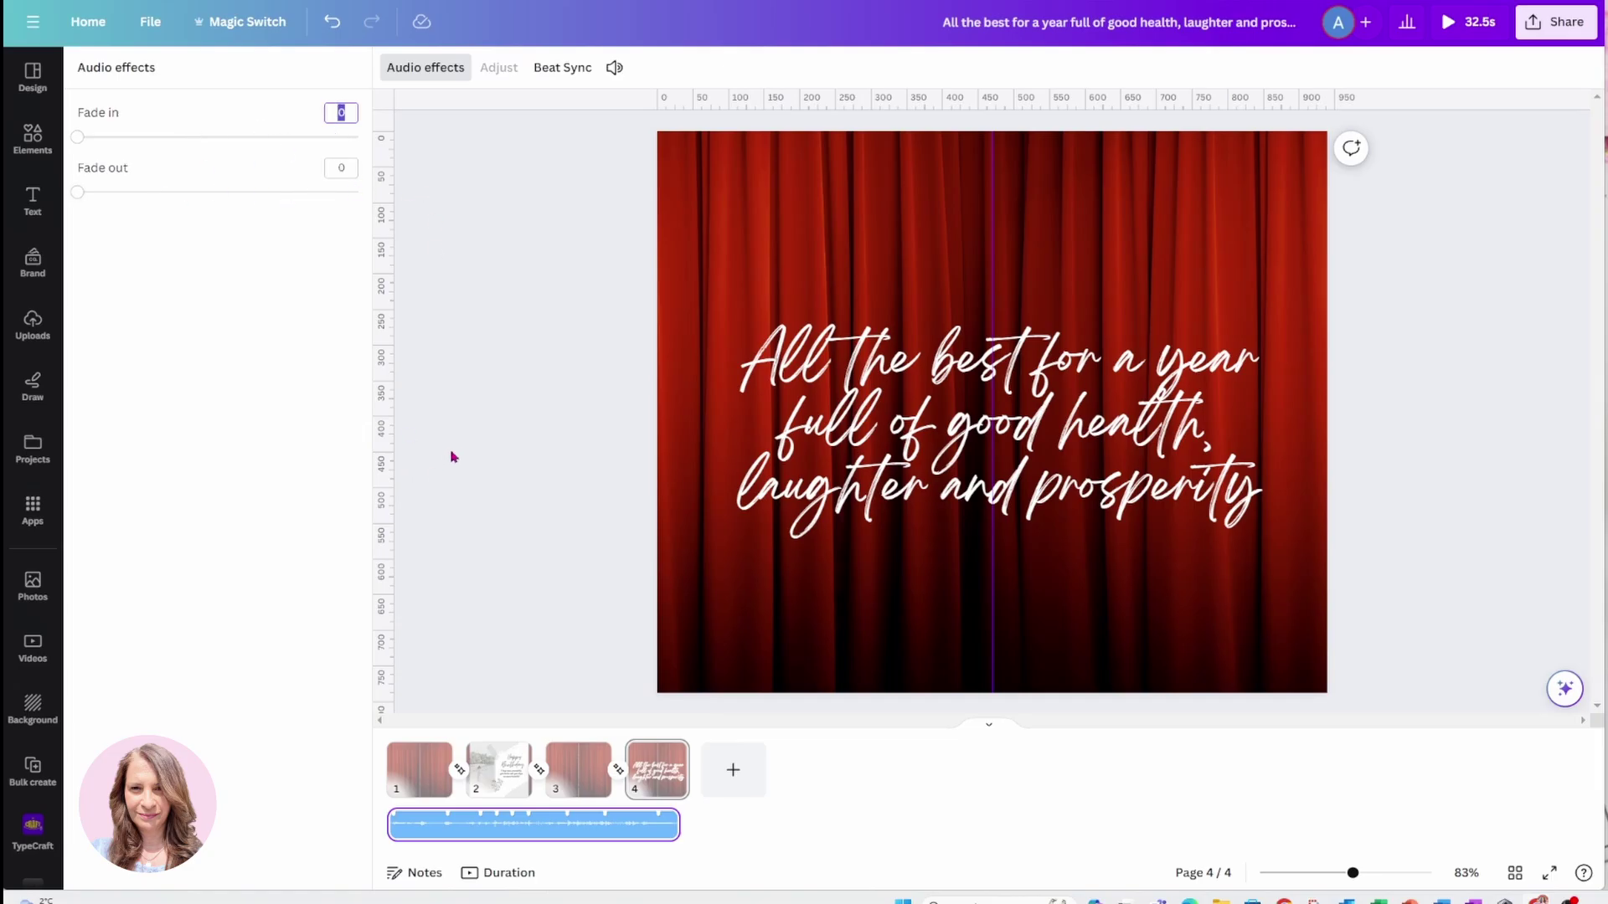
pyautogui.press('Escape')
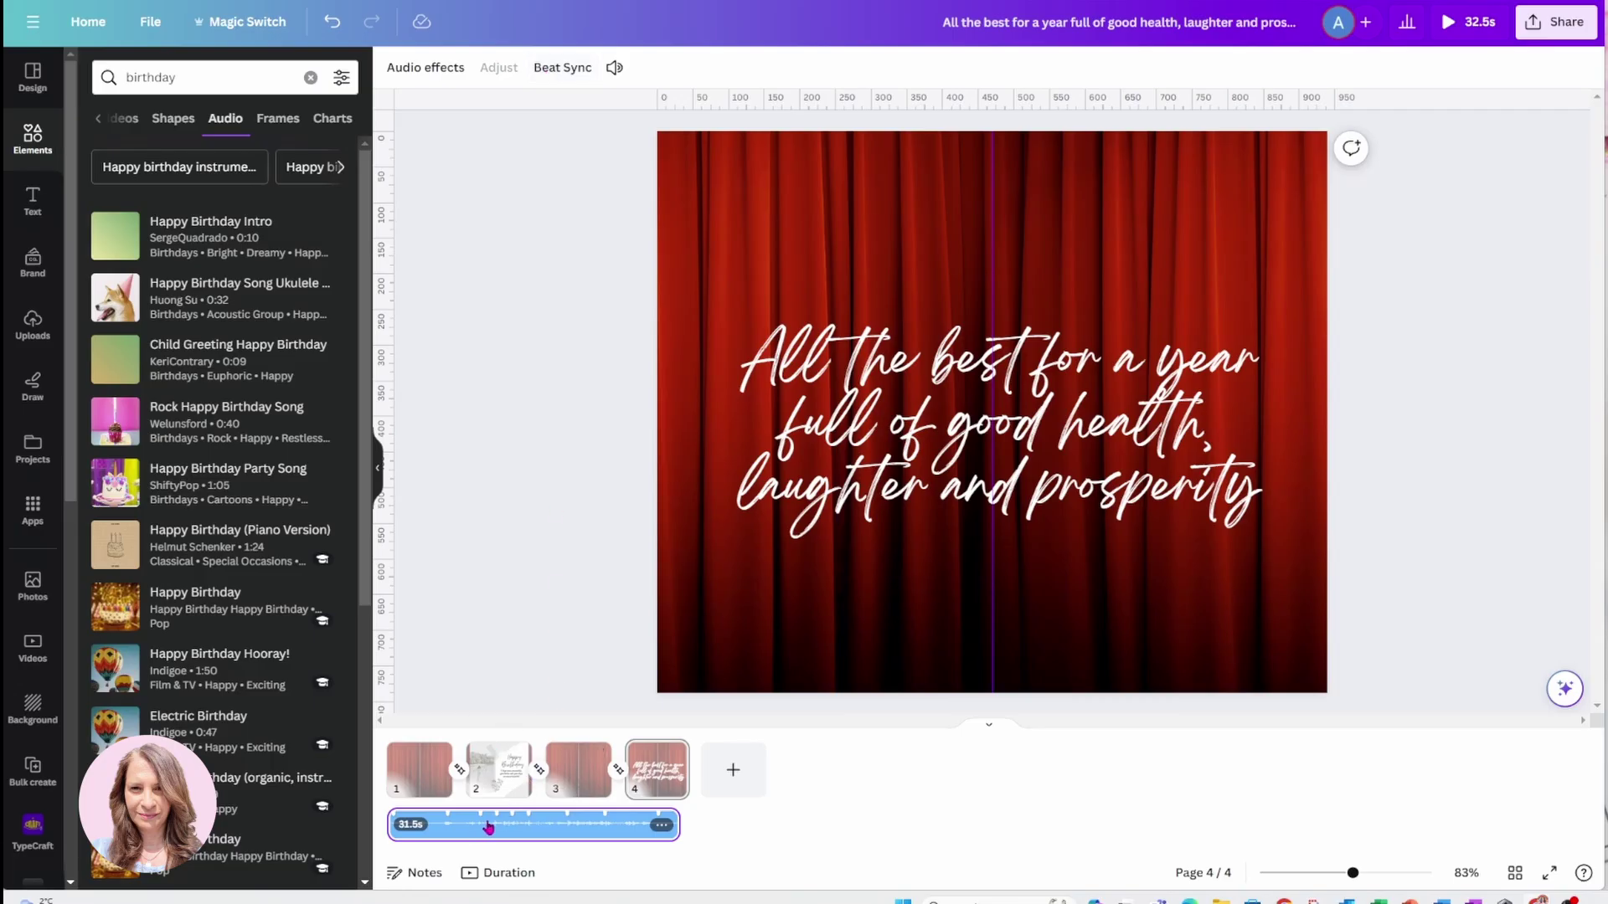
# - Turn on Sync now in Beat Sync so that the pages are timed to the ukulele track
pyautogui.click(552, 75)
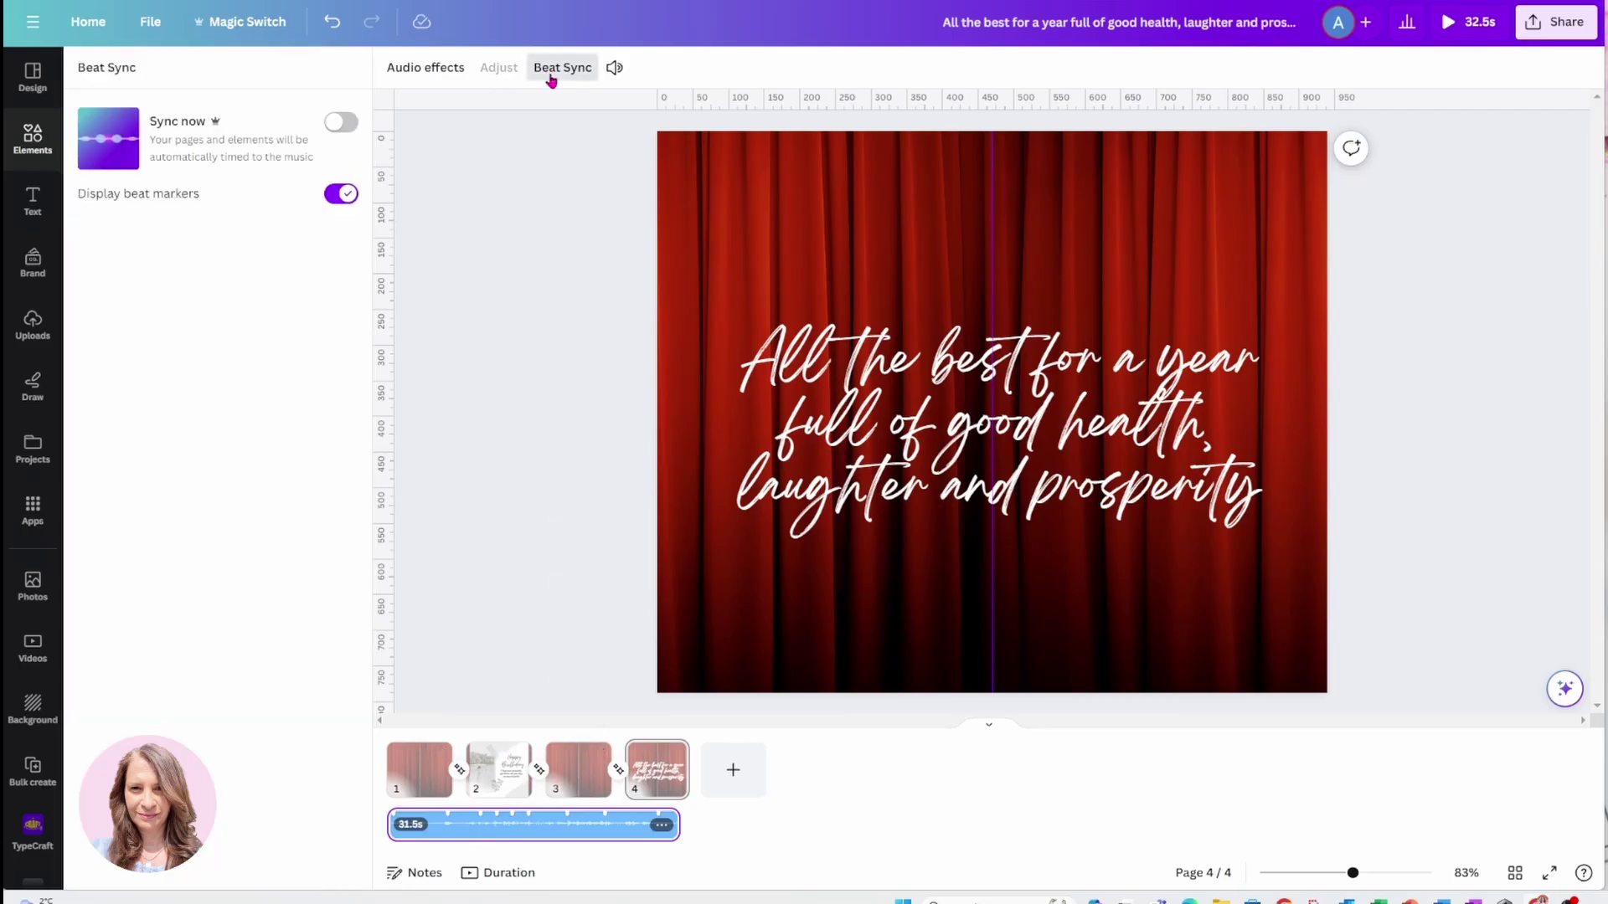
pyautogui.click(343, 123)
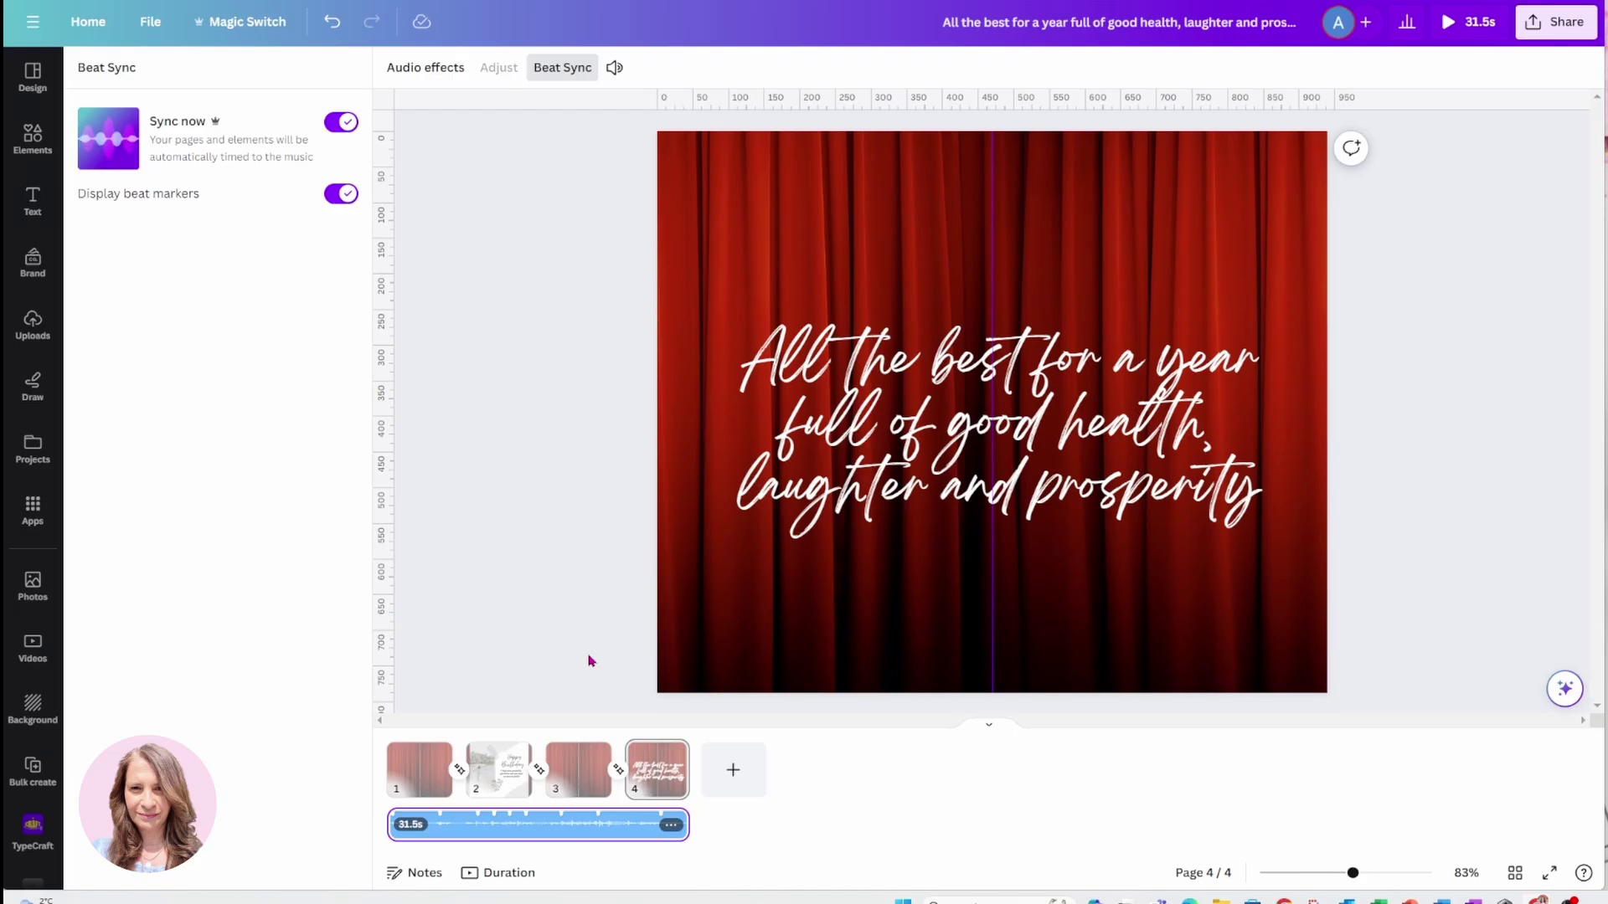
pyautogui.press('Escape')
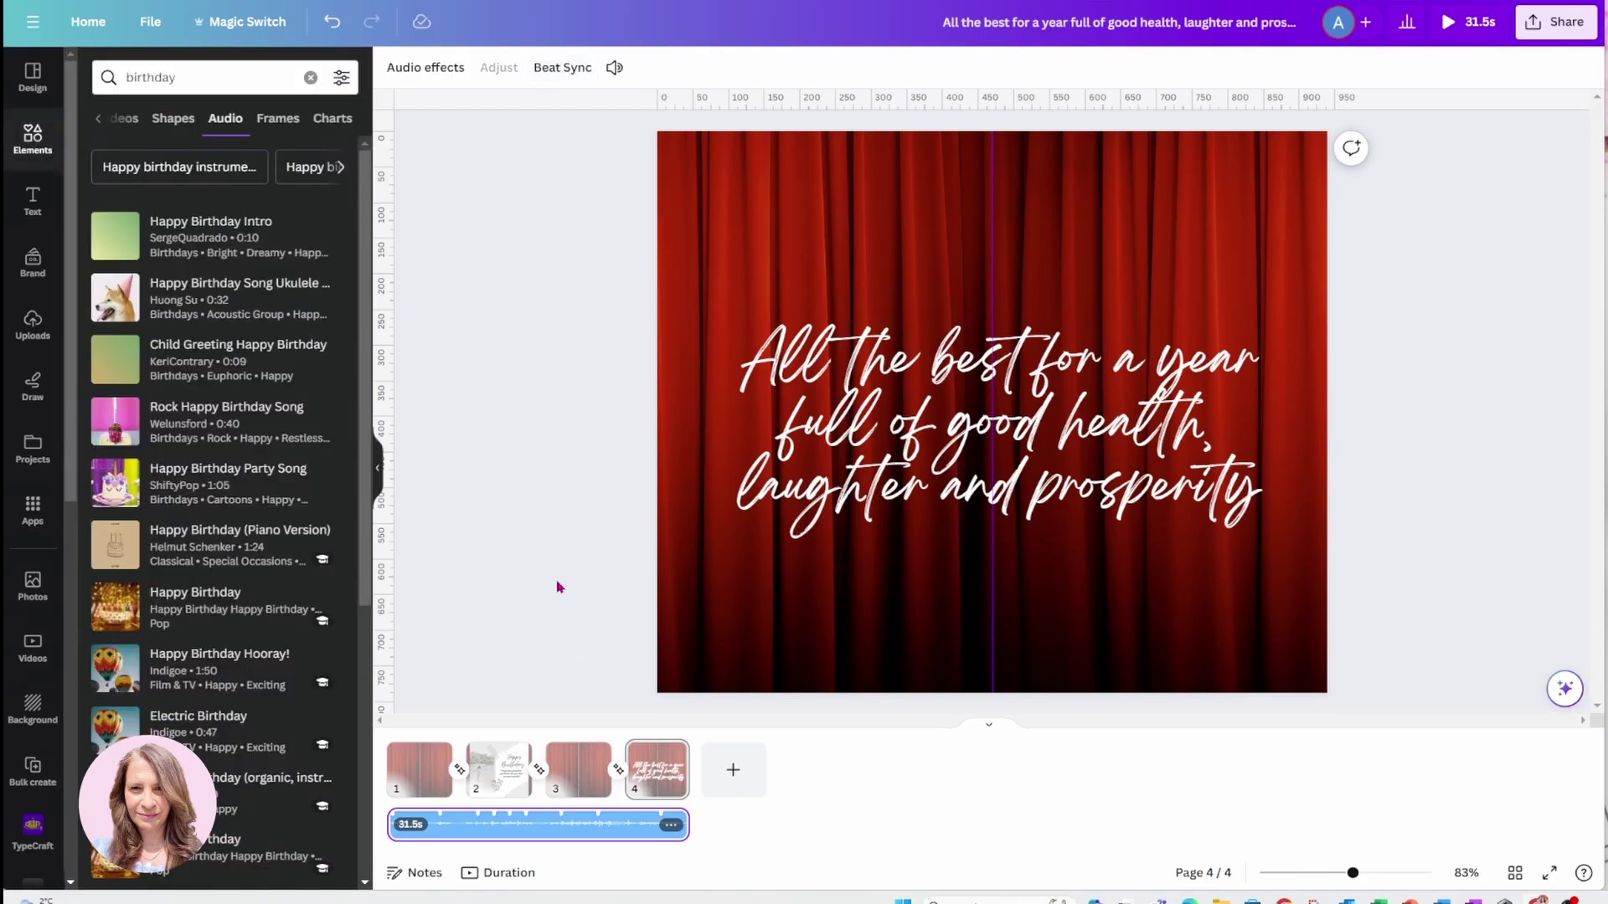